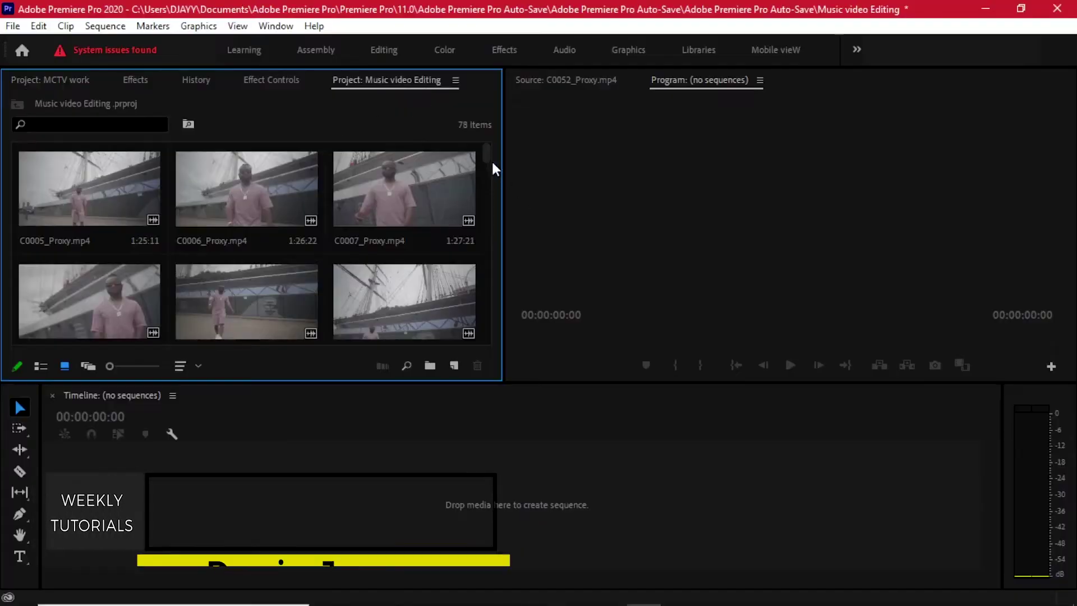
Look through the imported footage, select the master audio file, and examine the bin structure of the MCTV work project.
{"action": "left_click_drag", "start_coordinate": [486, 144], "coordinate": [491, 340]}
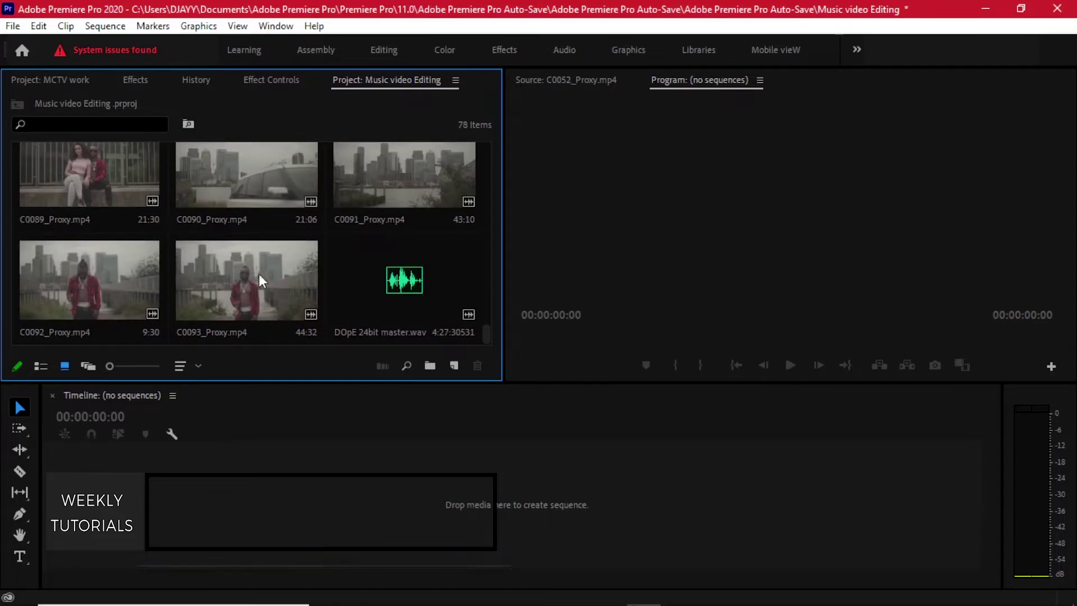
{"action": "left_click", "coordinate": [398, 298]}
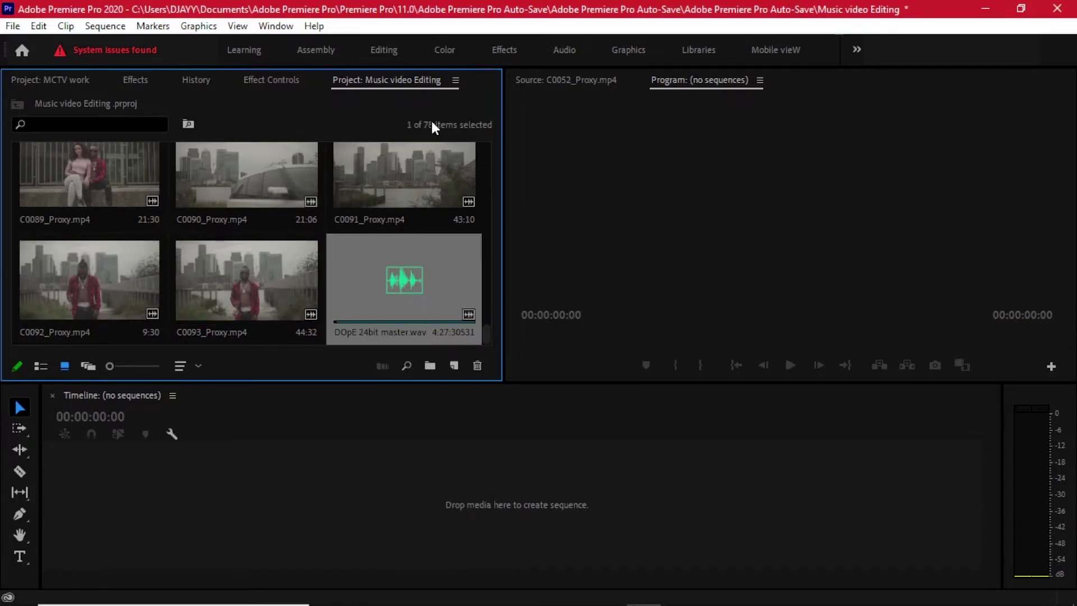
{"action": "left_click", "coordinate": [47, 82]}
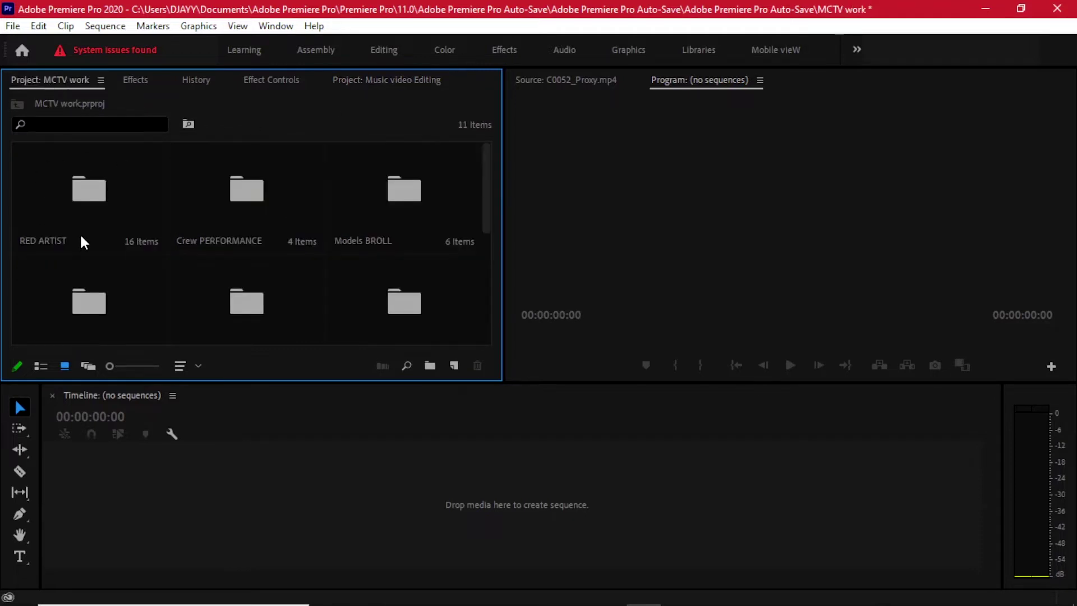
{"action": "scroll", "coordinate": [82, 235], "scroll_direction": "down", "scroll_amount": 5}
{"action": "left_click_drag", "start_coordinate": [484, 293], "coordinate": [480, 212]}
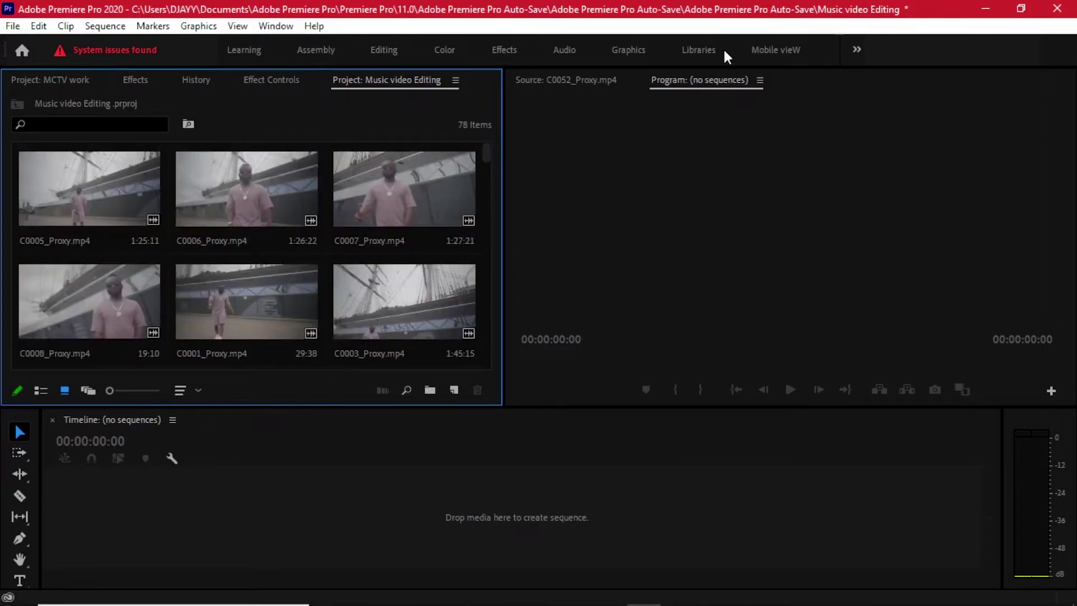
Switch to the Assembly workspace and create a bin named RED ARTIST in the Music video Editing project.
{"action": "left_click", "coordinate": [321, 50]}
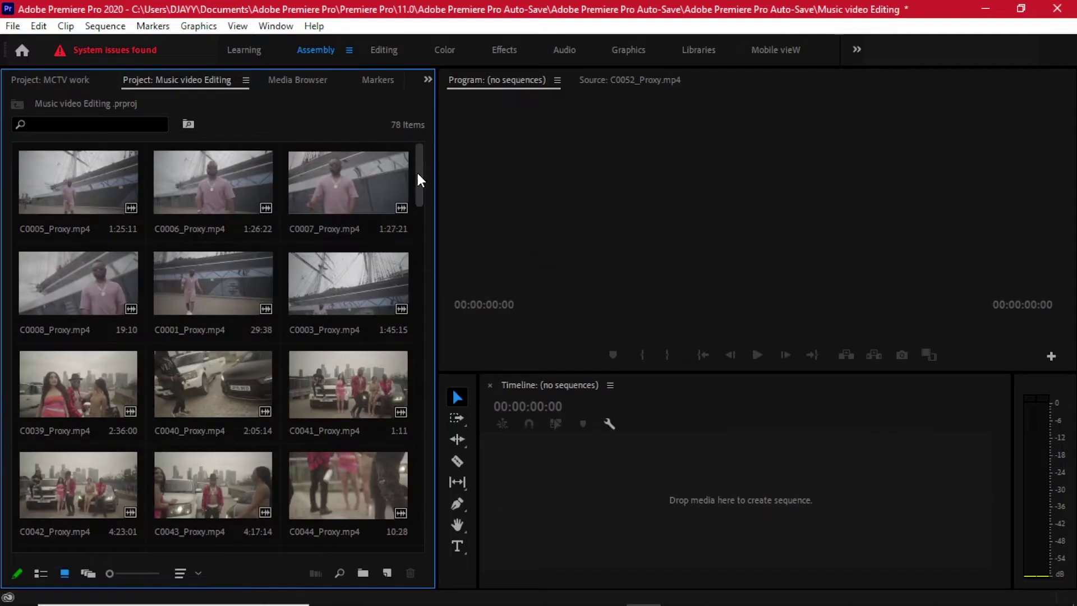
{"action": "scroll", "coordinate": [385, 365], "scroll_direction": "down", "scroll_amount": 3}
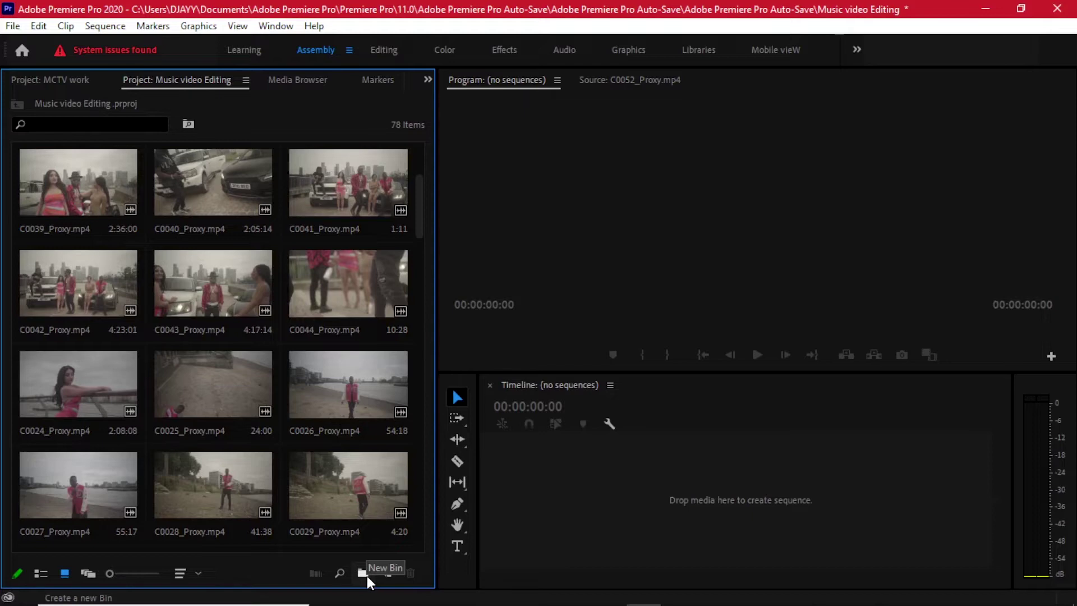
{"action": "left_click", "coordinate": [362, 572]}
{"action": "type", "text": "RED ARTIST"}
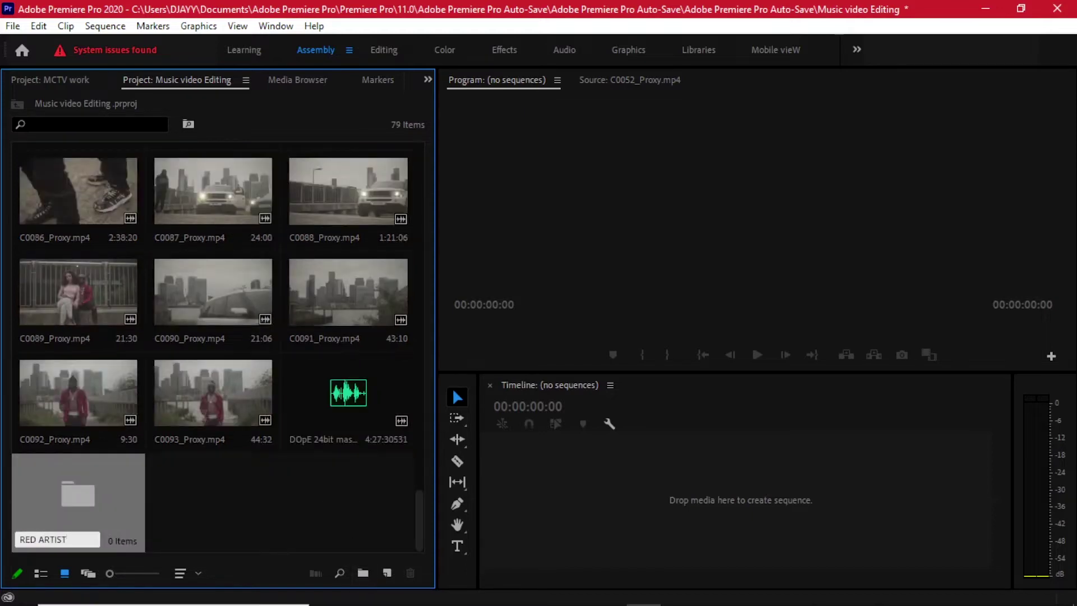
{"action": "key", "text": "Return"}
Create two more bins named CREW PERFORMANCE and MODEL B ROLLS.
{"action": "left_click", "coordinate": [365, 573]}
{"action": "type", "text": "CREW PERFORMANCE"}
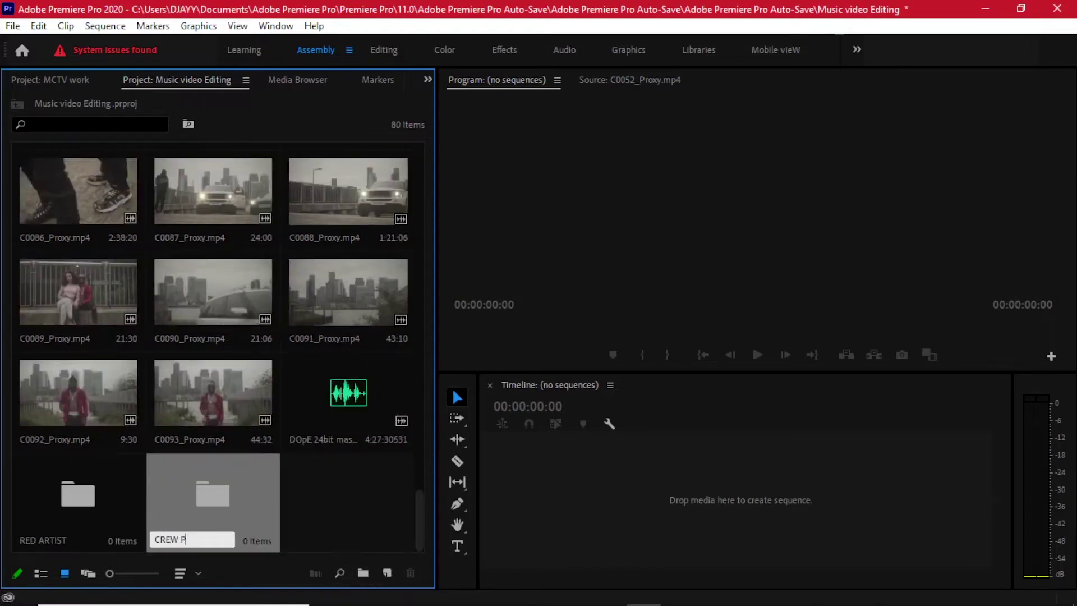
{"action": "key", "text": "Return"}
{"action": "left_click", "coordinate": [363, 573]}
{"action": "type", "text": "MODEL B ROOL"}
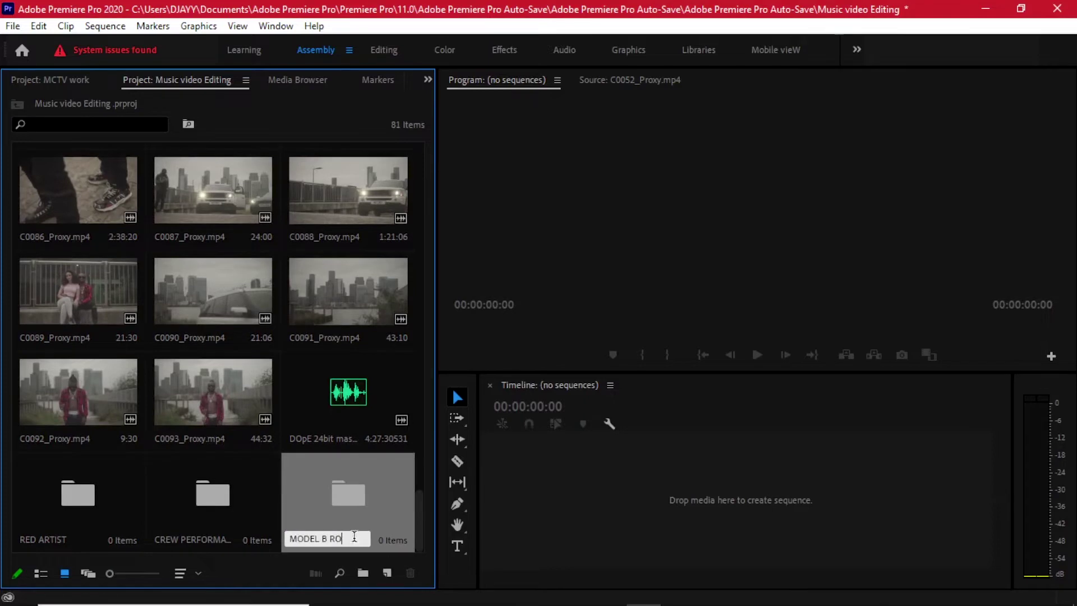
{"action": "type", "text": "LLS"}
{"action": "key", "text": "Return"}
Create two more bins named CAR BROLLS and SLIM ARTIST.
{"action": "right_click", "coordinate": [809, 506]}
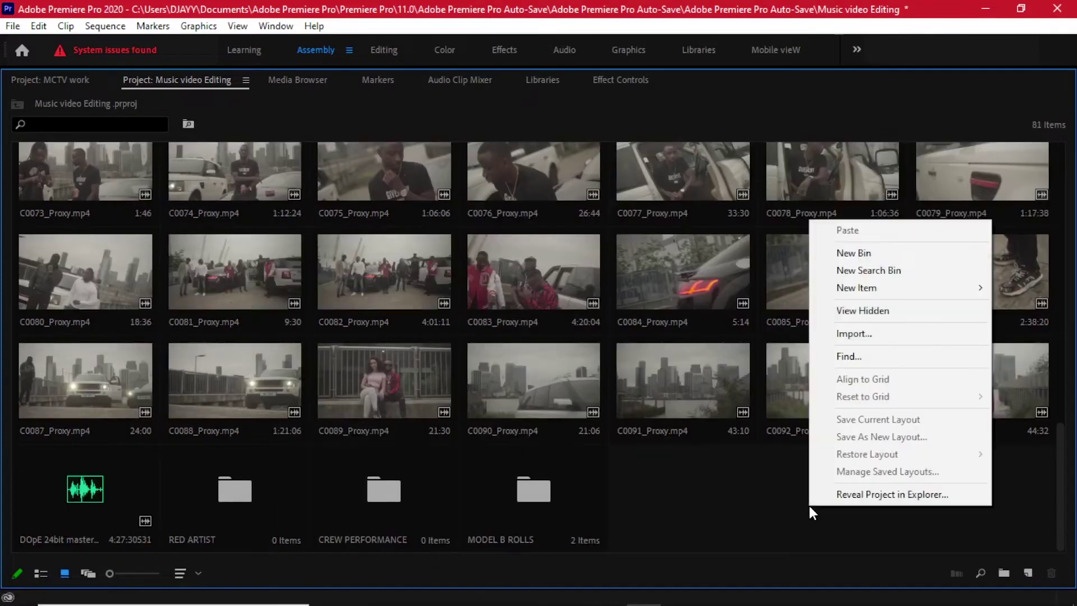
{"action": "left_click", "coordinate": [853, 253]}
{"action": "type", "text": "CAR BRO"}
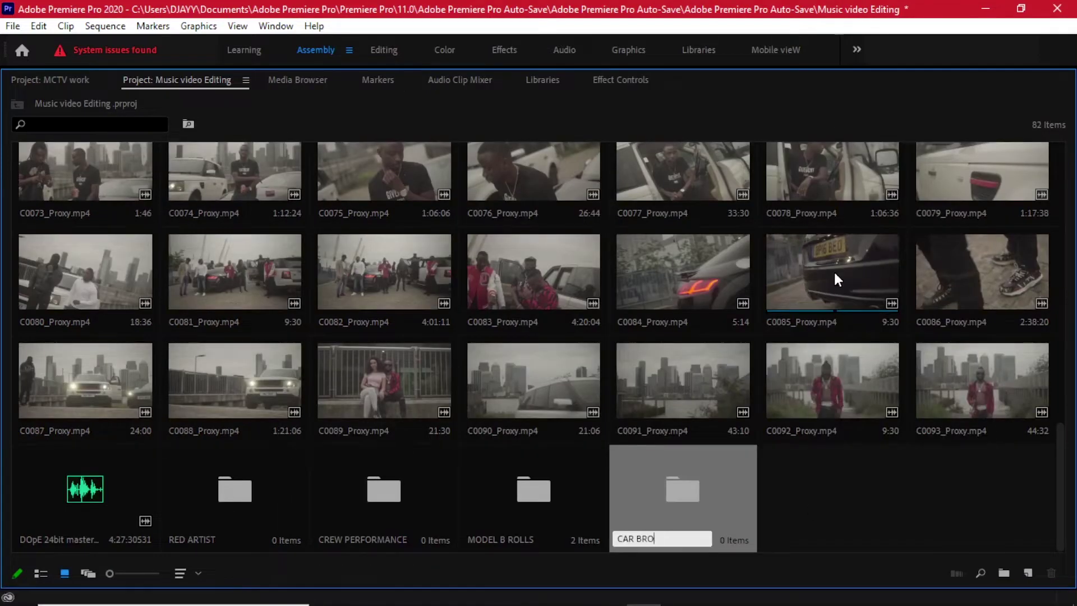
{"action": "type", "text": "LLS"}
{"action": "key", "text": "Return"}
{"action": "scroll", "coordinate": [740, 364], "scroll_direction": "down", "scroll_amount": 10}
{"action": "right_click", "coordinate": [865, 502]}
{"action": "left_click", "coordinate": [940, 251]}
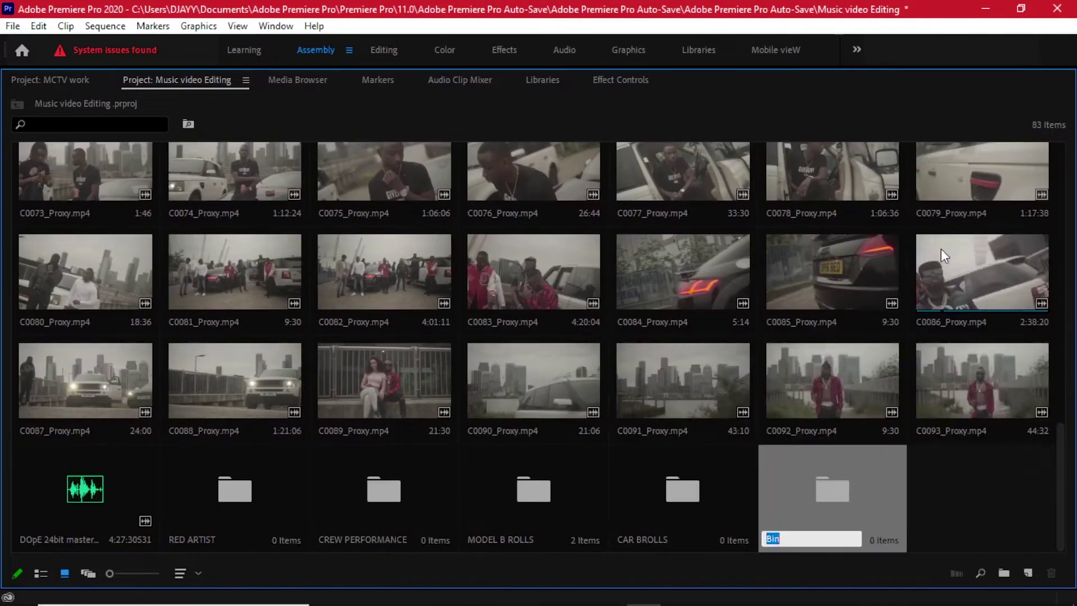
{"action": "type", "text": "SLIM ARTIST"}
{"action": "key", "text": "Return"}
Create a bin named HOOK ARSTIST beside the SLIM ARTIST bin.
{"action": "right_click", "coordinate": [961, 505]}
{"action": "left_click", "coordinate": [946, 248]}
{"action": "type", "text": "HOOK MAN"}
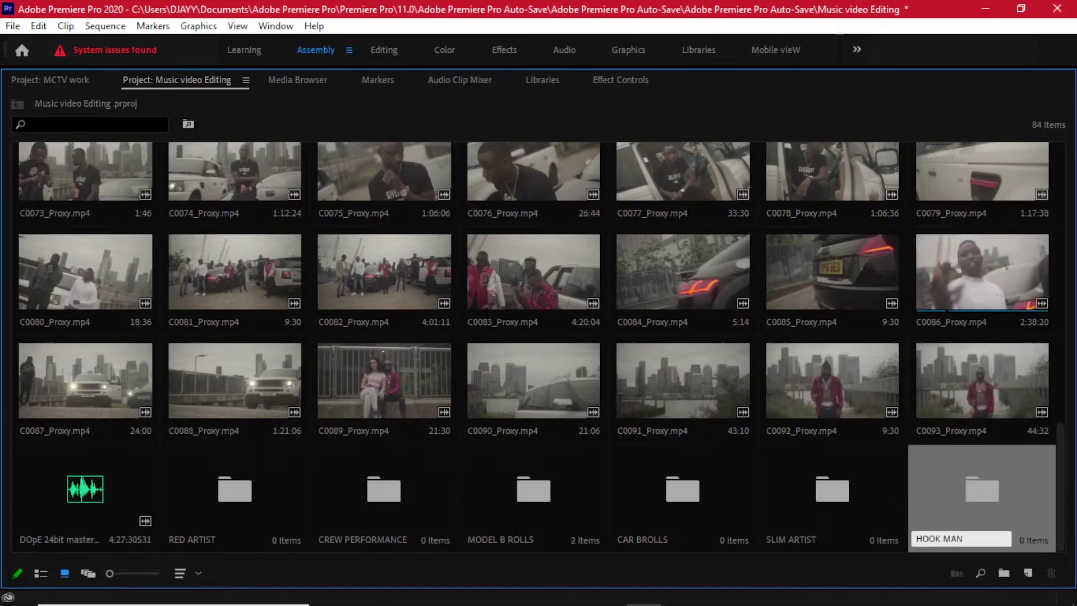
{"action": "type", "text": " PE"}
{"action": "key", "text": "BackSpace"}
{"action": "key", "text": "BackSpace"}
{"action": "key", "text": "BackSpace"}
{"action": "key", "text": "BackSpace"}
{"action": "key", "text": "BackSpace"}
{"action": "key", "text": "BackSpace"}
{"action": "key", "text": "BackSpace"}
{"action": "type", "text": "P"}
{"action": "key", "text": "BackSpace"}
{"action": "type", "text": "ARTISA"}
{"action": "key", "text": "BackSpace"}
{"action": "key", "text": "BackSpace"}
{"action": "key", "text": "BackSpace"}
{"action": "key", "text": "BackSpace"}
{"action": "key", "text": "BackSpace"}
{"action": "type", "text": "RSTIST"}
{"action": "key", "text": "Return"}
Create a bin named CREW BROLL at the end of the project items.
{"action": "left_click_drag", "start_coordinate": [1061, 256], "coordinate": [1061, 536]}
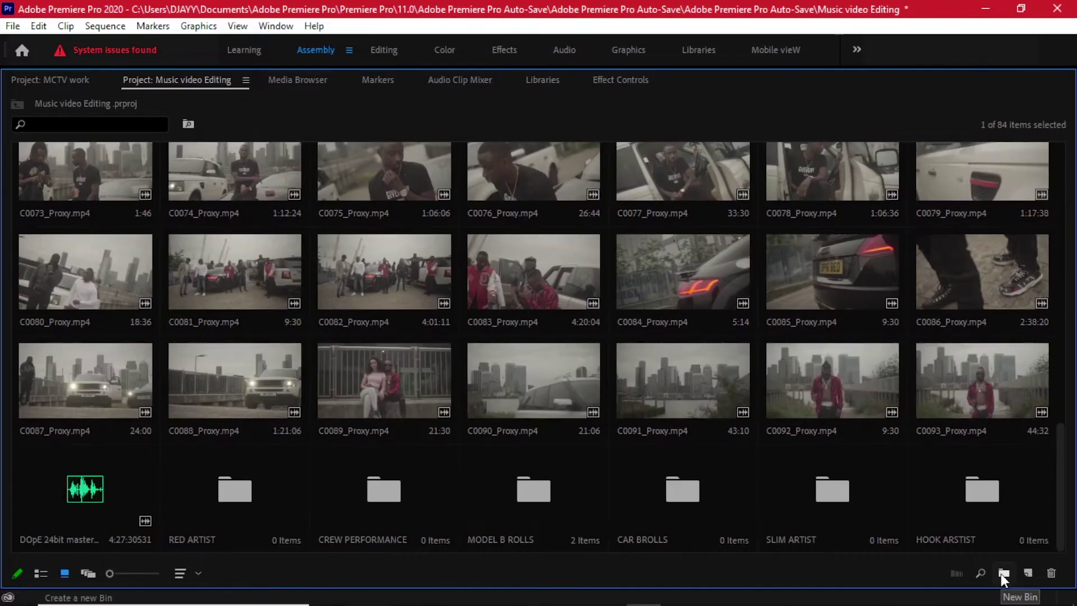
{"action": "left_click", "coordinate": [1003, 572]}
{"action": "type", "text": "CREW BROLL"}
{"action": "key", "text": "Return"}
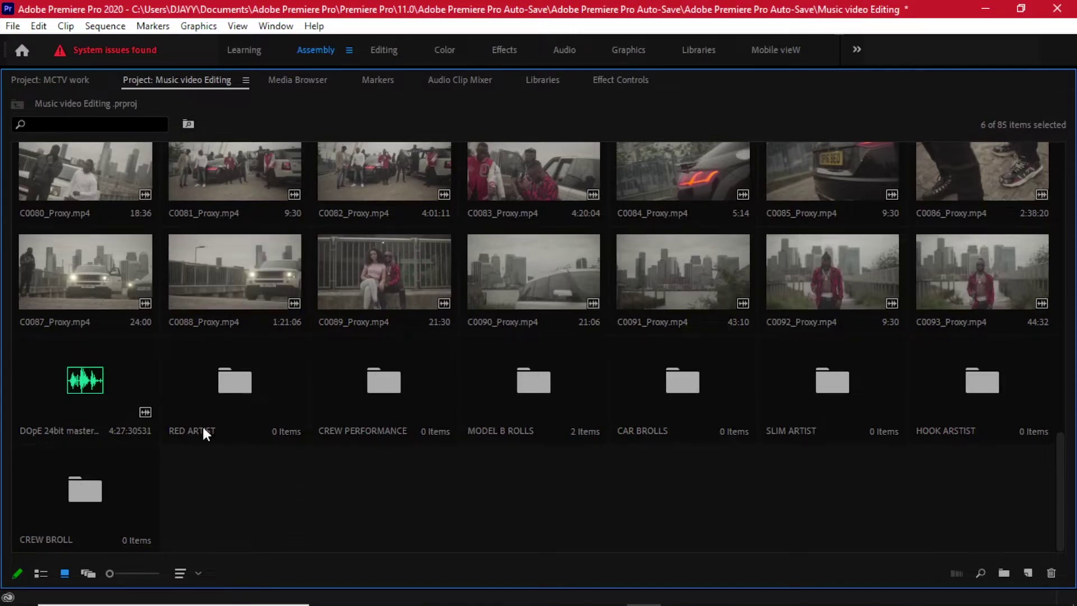
Cut the first six clips, C0005_Proxy.mp4 through C0003_Proxy.mp4, and paste them into the RED ARTIST bin.
{"action": "left_click", "coordinate": [268, 385]}
{"action": "scroll", "coordinate": [263, 385], "scroll_direction": "up", "scroll_amount": 10}
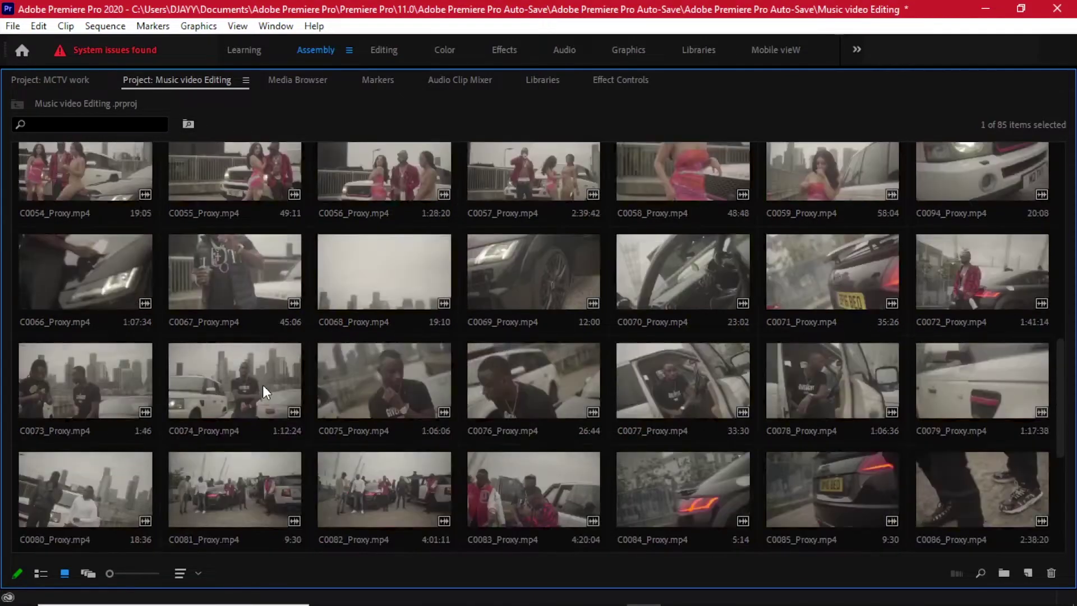
{"action": "scroll", "coordinate": [228, 242], "scroll_direction": "up", "scroll_amount": 3}
{"action": "left_click", "coordinate": [99, 191]}
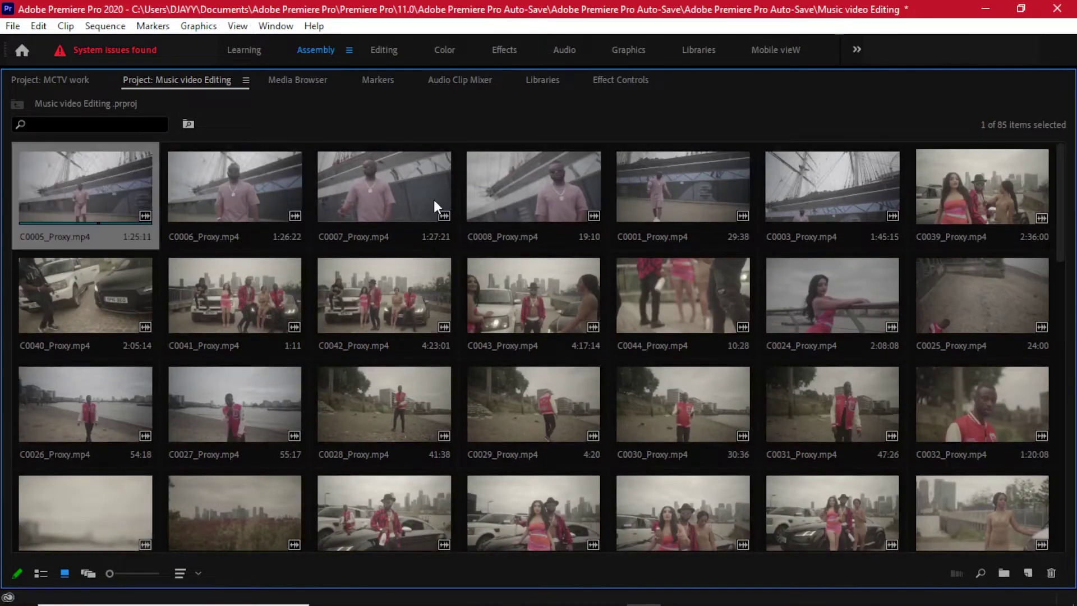
{"action": "left_click", "coordinate": [947, 197], "text": "shift"}
{"action": "right_click", "coordinate": [847, 193]}
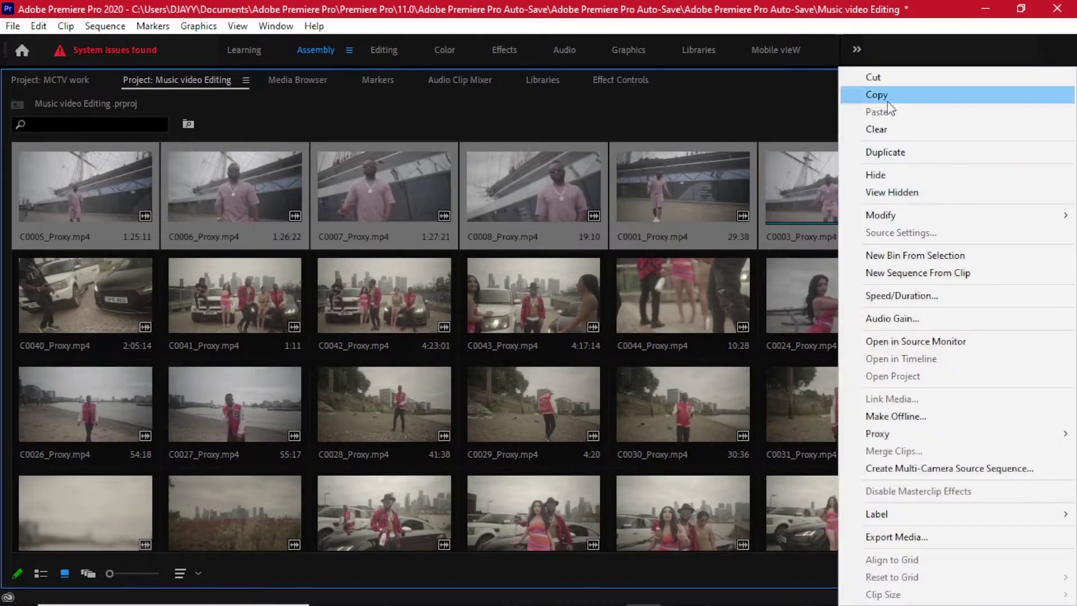
{"action": "left_click", "coordinate": [874, 78]}
{"action": "scroll", "coordinate": [90, 431], "scroll_direction": "down", "scroll_amount": 10}
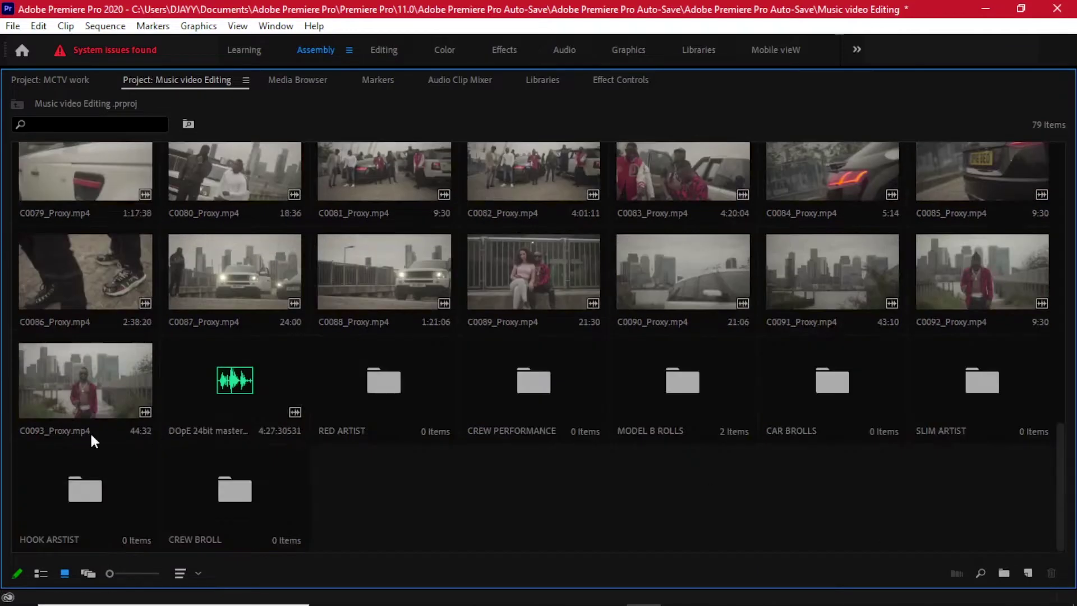
{"action": "left_click", "coordinate": [403, 390]}
{"action": "right_click", "coordinate": [402, 391]}
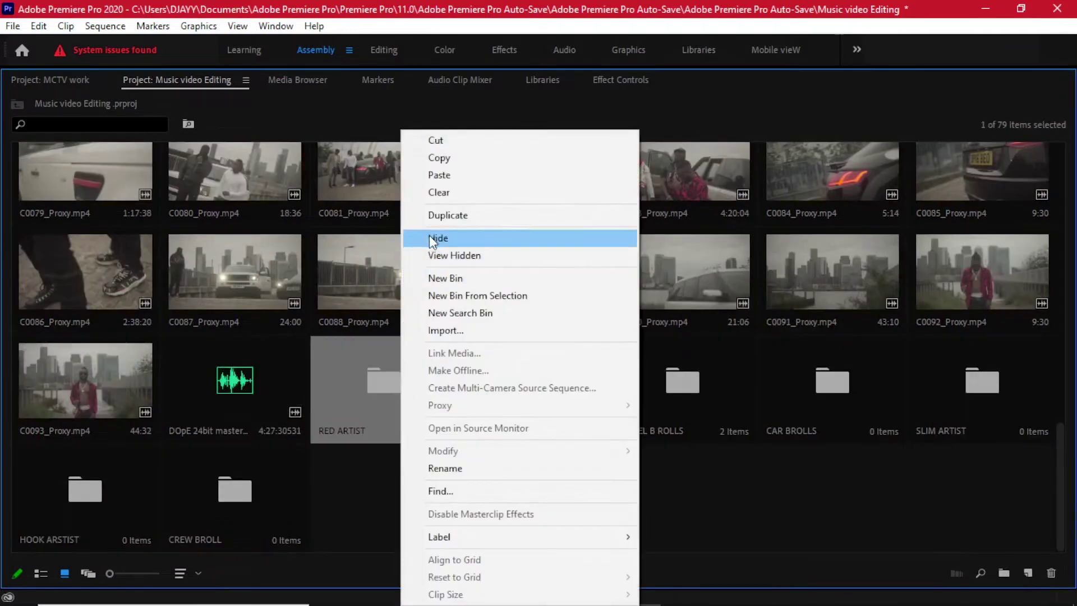
{"action": "left_click", "coordinate": [422, 174]}
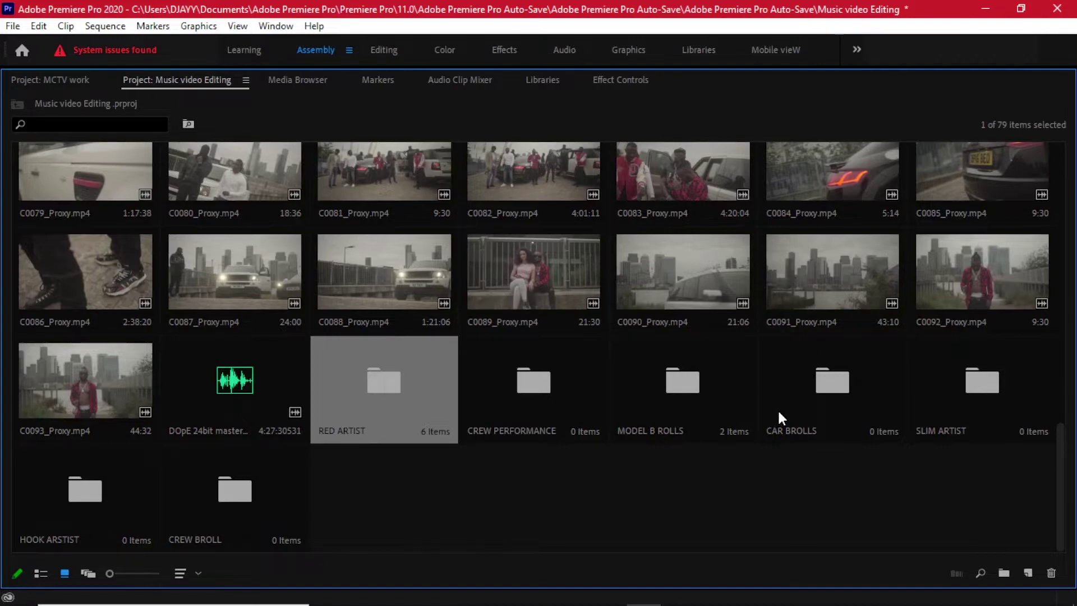
{"action": "left_click", "coordinate": [494, 390]}
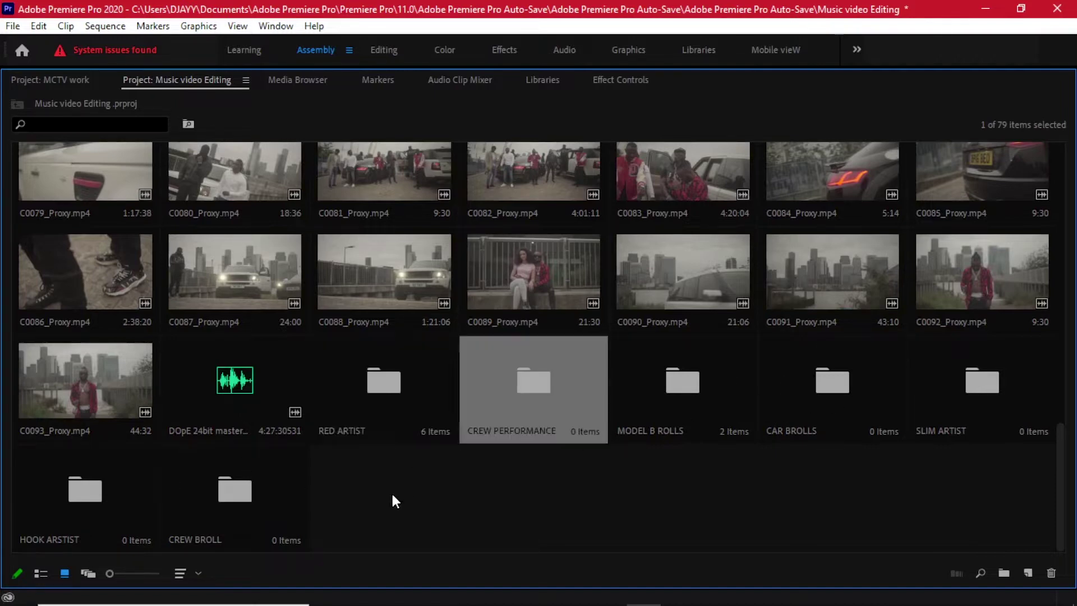
{"action": "left_click", "coordinate": [364, 493]}
{"action": "left_click", "coordinate": [222, 494]}
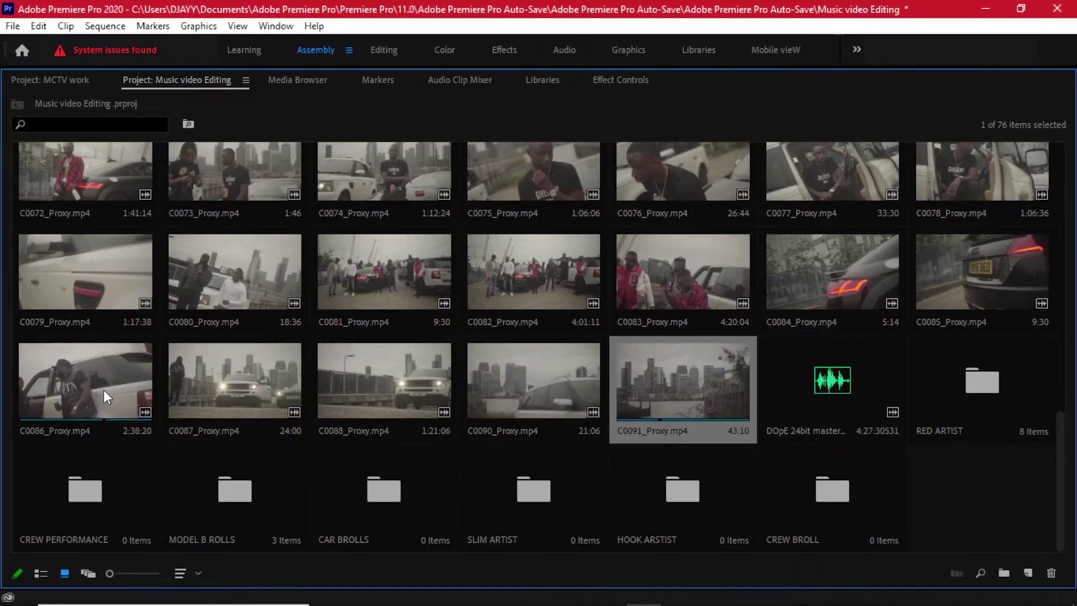
Move the car and skyline clips C0087, C0088, C0090, C0091, C0084 and C0085 into the CAR BROLLS bin.
{"action": "left_click", "coordinate": [235, 381], "text": "shift"}
{"action": "left_click_drag", "start_coordinate": [671, 389], "coordinate": [383, 489]}
{"action": "scroll", "coordinate": [699, 480], "scroll_direction": "down", "scroll_amount": 3}
{"action": "left_click", "coordinate": [832, 275]}
{"action": "left_click", "coordinate": [954, 280], "text": "shift"}
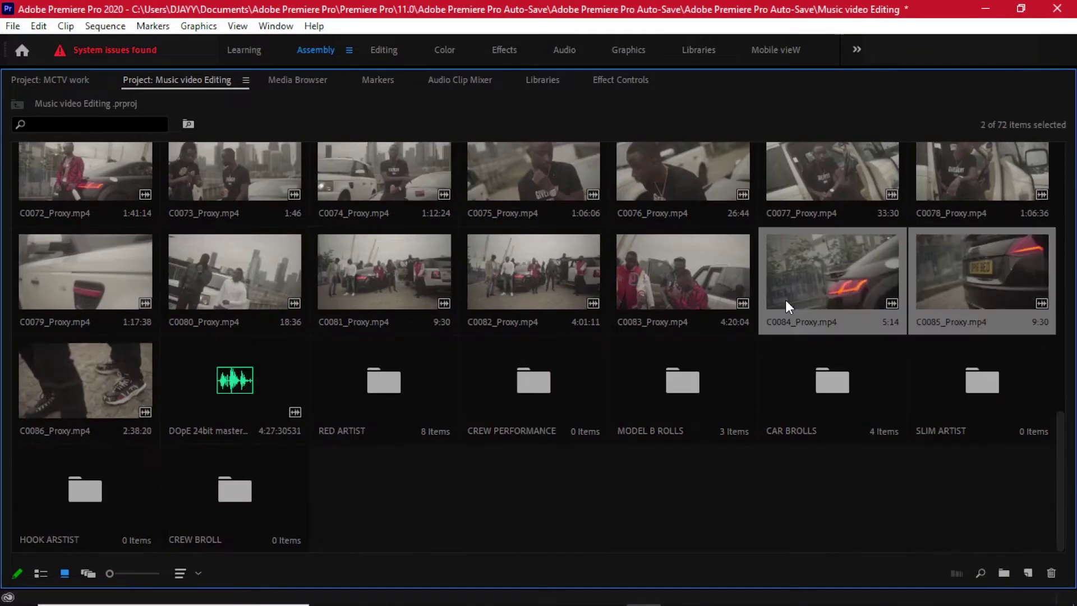
{"action": "left_click_drag", "start_coordinate": [786, 305], "coordinate": [832, 380]}
Move the five clips C0074_Proxy.mp4 through C0078_Proxy.mp4 into the SLIM ARTIST bin.
{"action": "scroll", "coordinate": [484, 472], "scroll_direction": "up", "scroll_amount": 1}
{"action": "left_click", "coordinate": [1026, 395]}
{"action": "scroll", "coordinate": [701, 337], "scroll_direction": "down", "scroll_amount": 1}
{"action": "left_click", "coordinate": [392, 286], "text": "shift"}
{"action": "left_click_drag", "start_coordinate": [524, 291], "coordinate": [682, 489]}
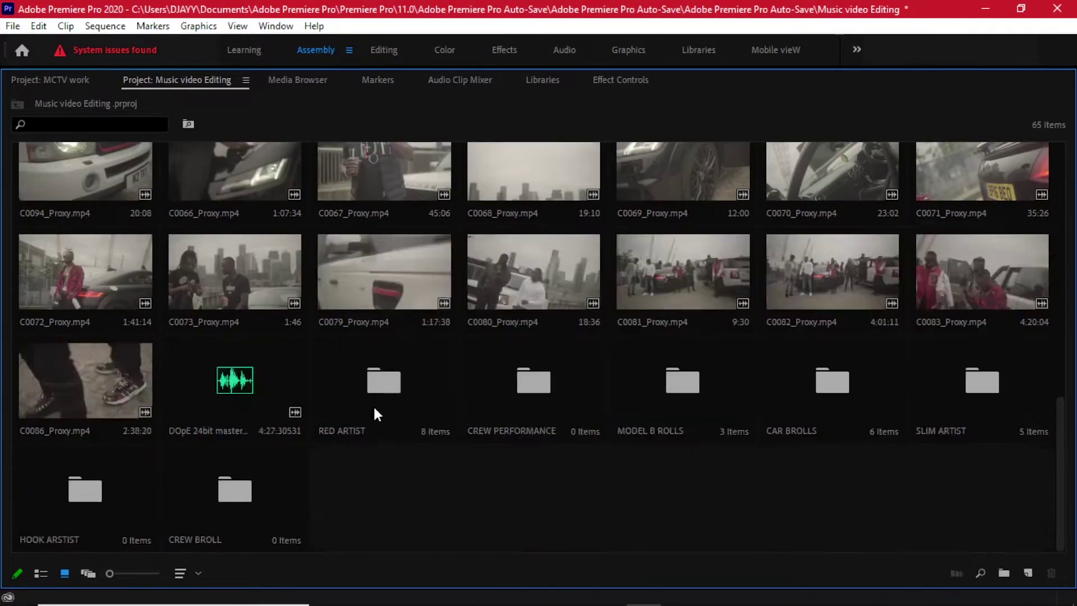
Cut eight more clips of the slim artist from the project and paste them into the SLIM ARTIST bin.
{"action": "scroll", "coordinate": [364, 412], "scroll_direction": "up", "scroll_amount": 6}
{"action": "left_click", "coordinate": [103, 300]}
{"action": "left_click", "coordinate": [67, 393], "text": "shift"}
{"action": "right_click", "coordinate": [63, 393]}
{"action": "left_click", "coordinate": [111, 77]}
{"action": "scroll", "coordinate": [673, 393], "scroll_direction": "down", "scroll_amount": 6}
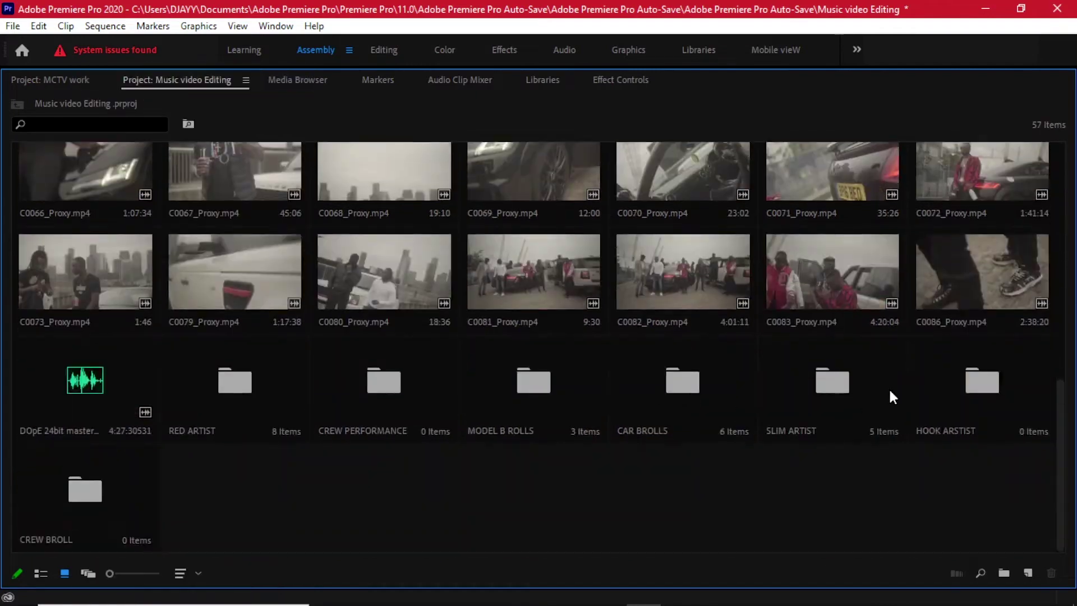
{"action": "double_click", "coordinate": [833, 381]}
{"action": "right_click", "coordinate": [588, 404]}
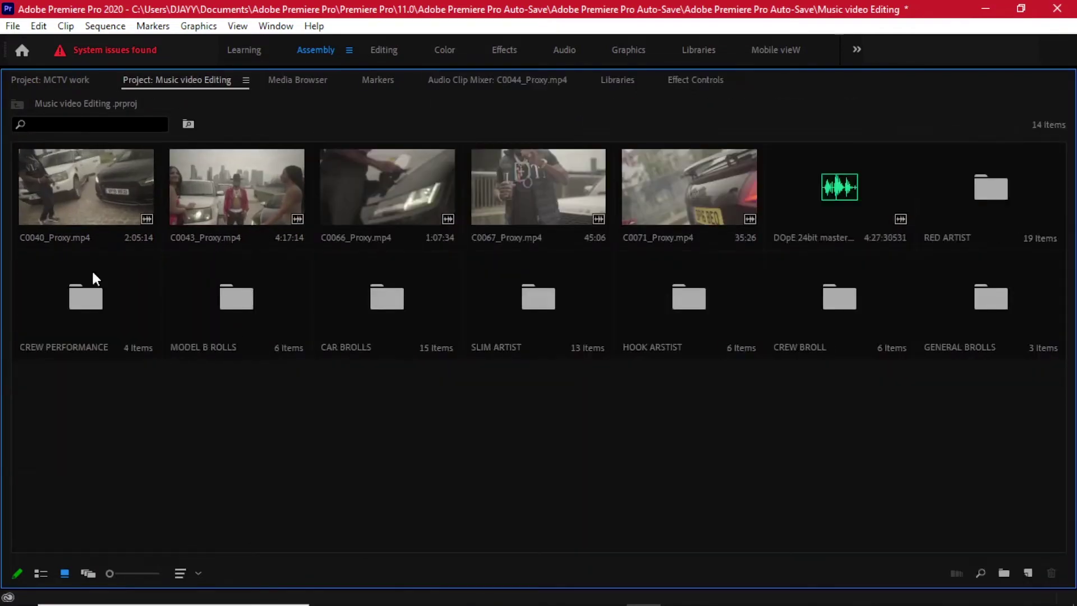
Preview C0040_Proxy.mp4 and sort the C0044, C0040 and C0071 clips out of the project root into their bins.
{"action": "left_click", "coordinate": [62, 203]}
{"action": "key", "text": "grave"}
{"action": "key", "text": "grave"}
{"action": "key", "text": "grave"}
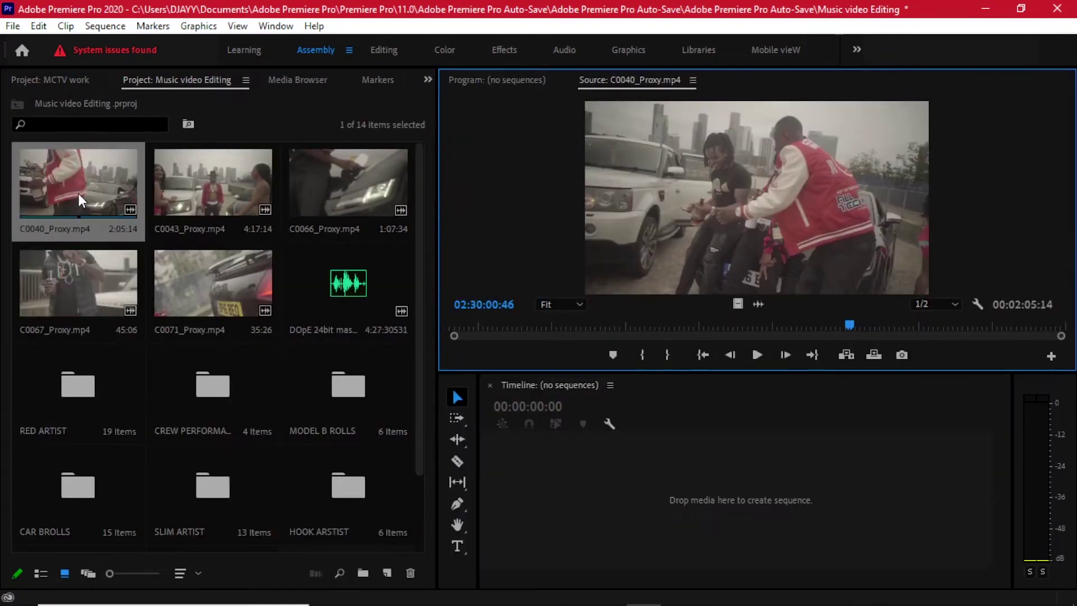
{"action": "left_click_drag", "start_coordinate": [82, 199], "coordinate": [205, 364]}
{"action": "left_click_drag", "start_coordinate": [55, 287], "coordinate": [333, 427]}
Preview C0067 and C0066, and file them with C0043 into the CREW BROLL, SLIM ARTIST and RED ARTIST bins.
{"action": "double_click", "coordinate": [360, 170]}
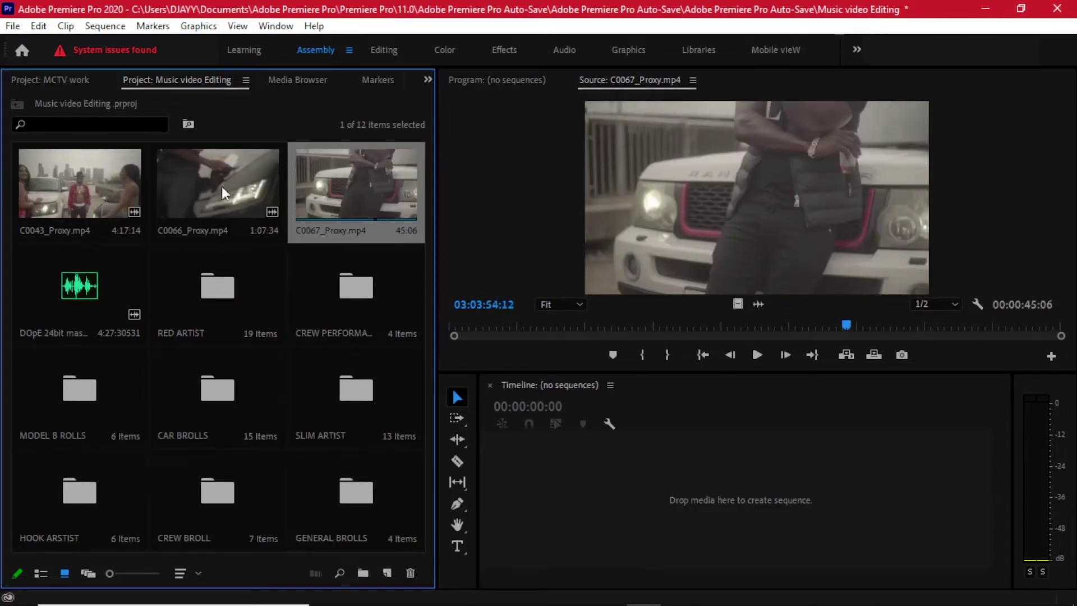
{"action": "key", "text": "Delete"}
{"action": "double_click", "coordinate": [206, 196]}
{"action": "left_click_drag", "start_coordinate": [185, 240], "coordinate": [218, 393]}
{"action": "left_click_drag", "start_coordinate": [87, 178], "coordinate": [356, 185]}
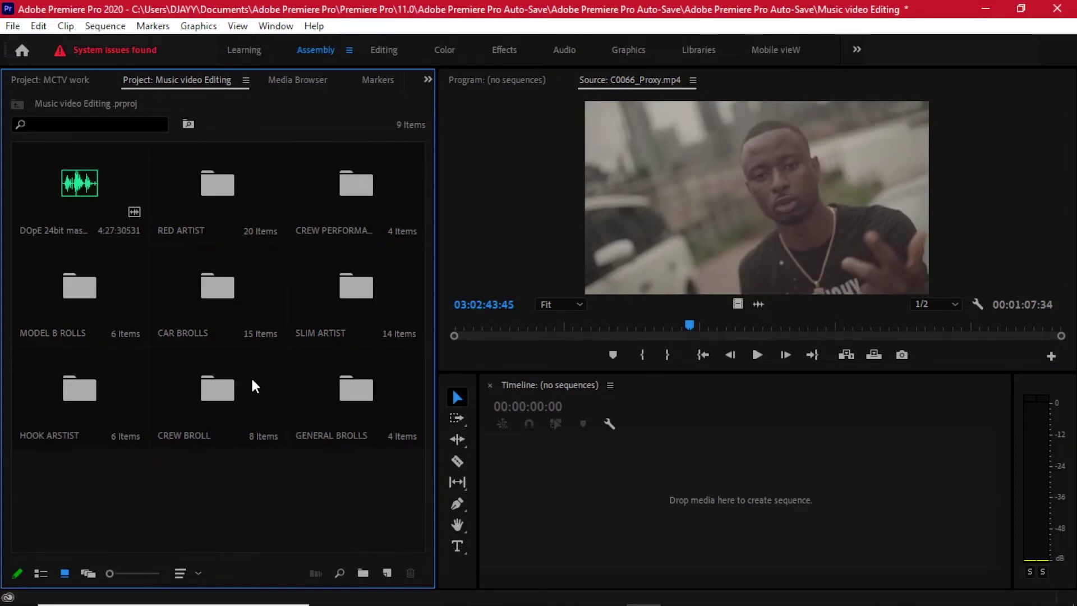
Open the RED ARTIST bin, look through its clips, and scrub through C0038_Proxy.mp4 in the source monitor.
{"action": "double_click", "coordinate": [226, 200]}
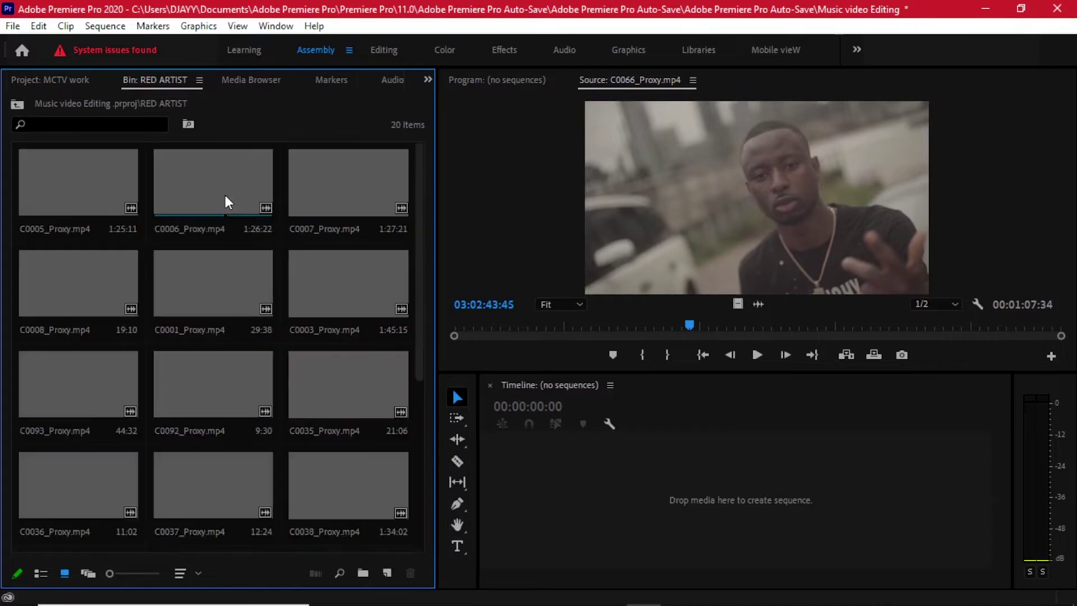
{"action": "left_click_drag", "start_coordinate": [416, 250], "coordinate": [420, 315]}
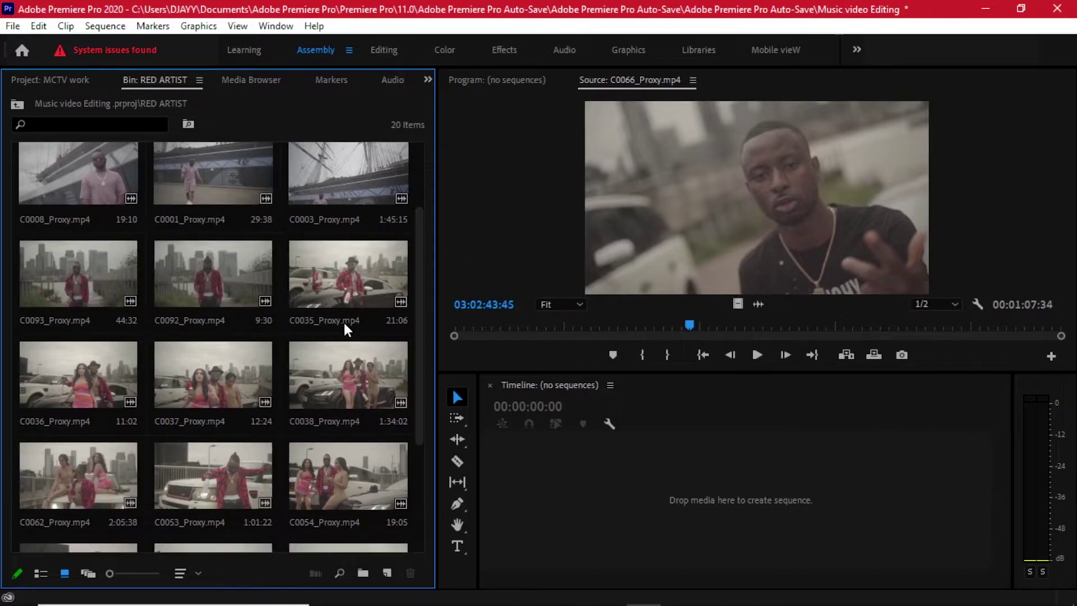
{"action": "scroll", "coordinate": [344, 327], "scroll_direction": "up", "scroll_amount": 2}
{"action": "left_click_drag", "start_coordinate": [418, 340], "coordinate": [416, 436]}
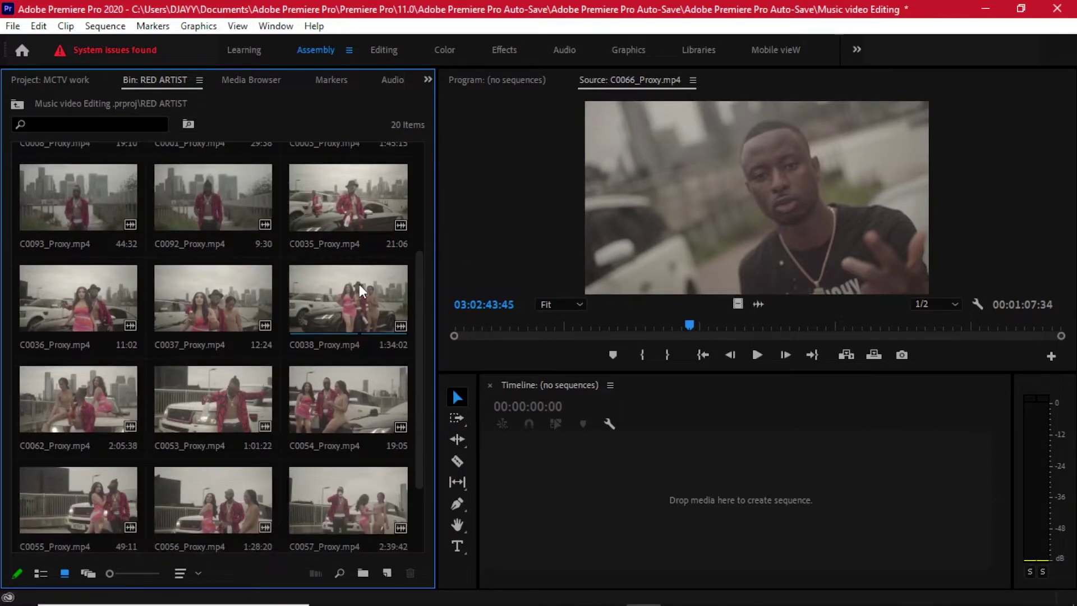
{"action": "double_click", "coordinate": [348, 300]}
{"action": "left_click_drag", "start_coordinate": [467, 328], "coordinate": [545, 325]}
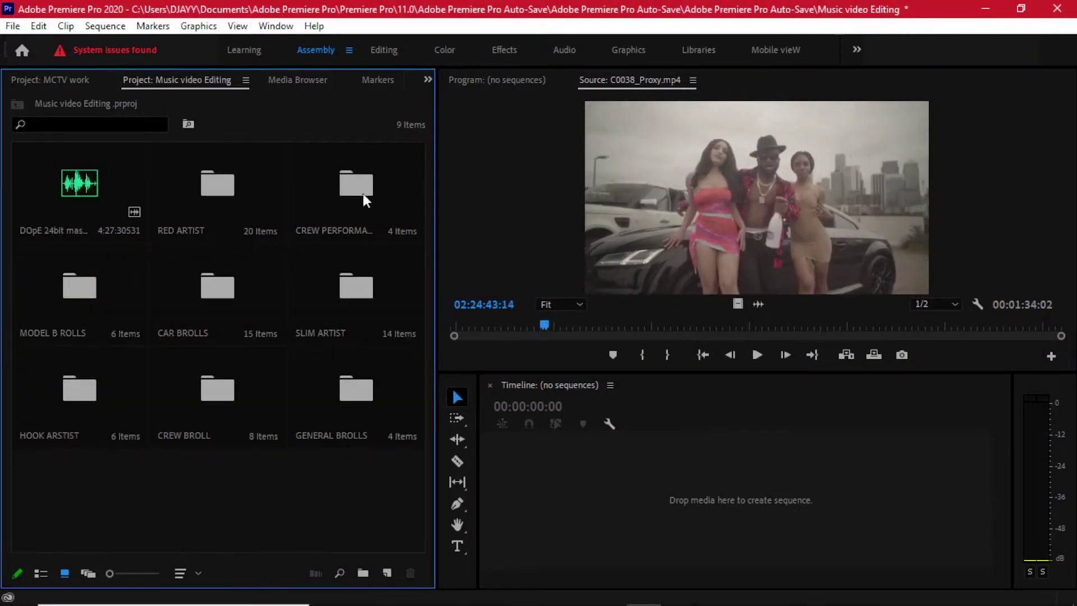
Open the MODEL B ROLLS bin and play C0024_Proxy.mp4 from a few seconds in.
{"action": "double_click", "coordinate": [71, 290]}
{"action": "double_click", "coordinate": [72, 287]}
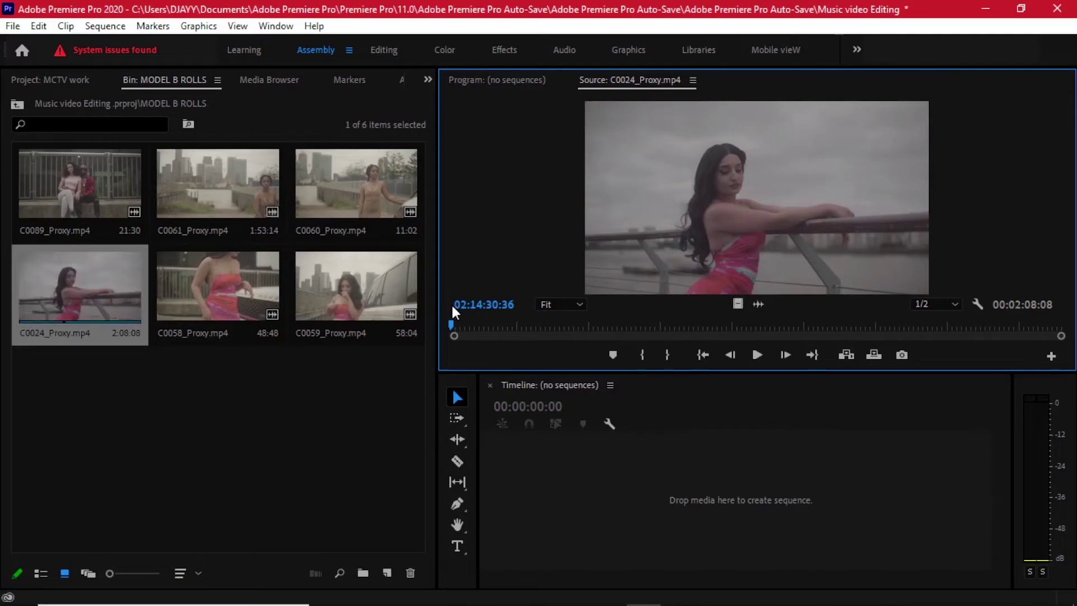
{"action": "left_click_drag", "start_coordinate": [461, 323], "coordinate": [478, 323]}
{"action": "key", "text": "space"}
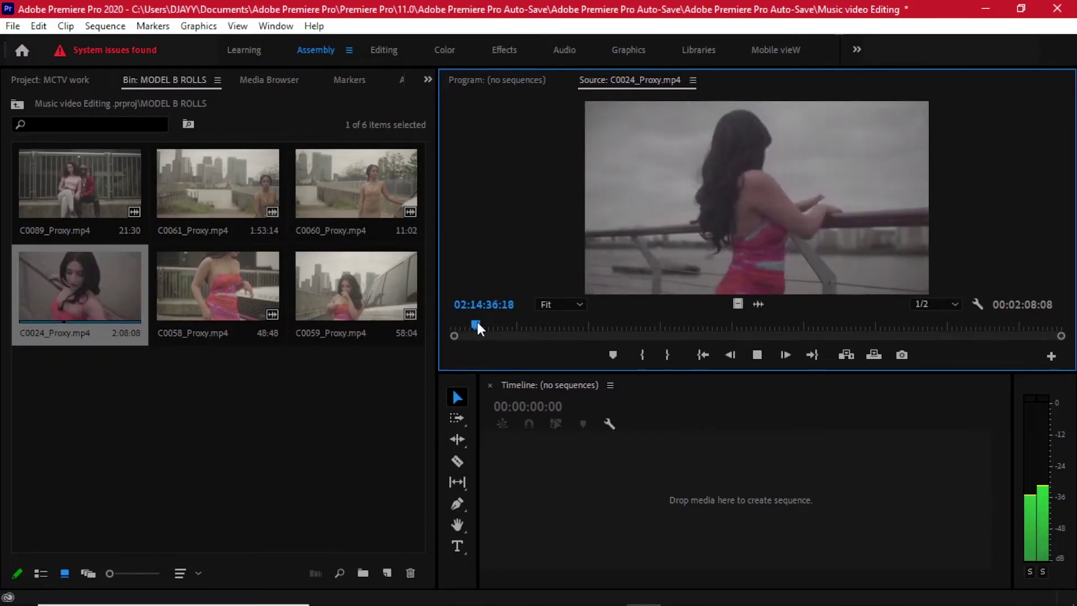
Lower the playback volume to 22 while C0024_Proxy.mp4 plays.
{"action": "key", "text": "XF86AudioLowerVolume"}
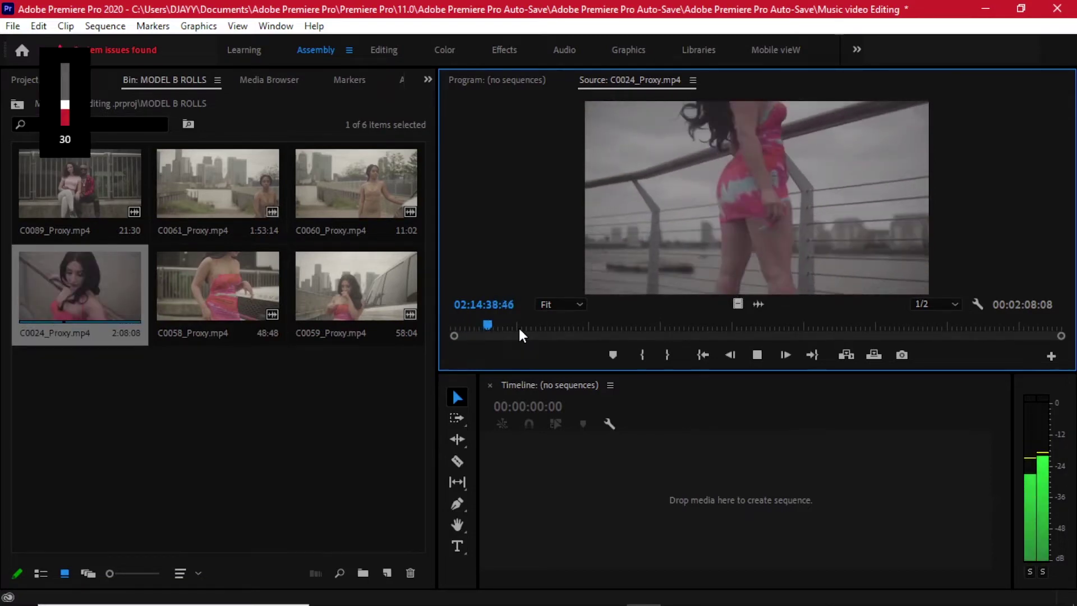
{"action": "key", "text": "XF86AudioLowerVolume"}
{"action": "key", "text": "XF86AudioLowerVolume"}
{"action": "key", "text": "XF86AudioLowerVolume"}
{"action": "key", "text": "XF86AudioLowerVolume"}
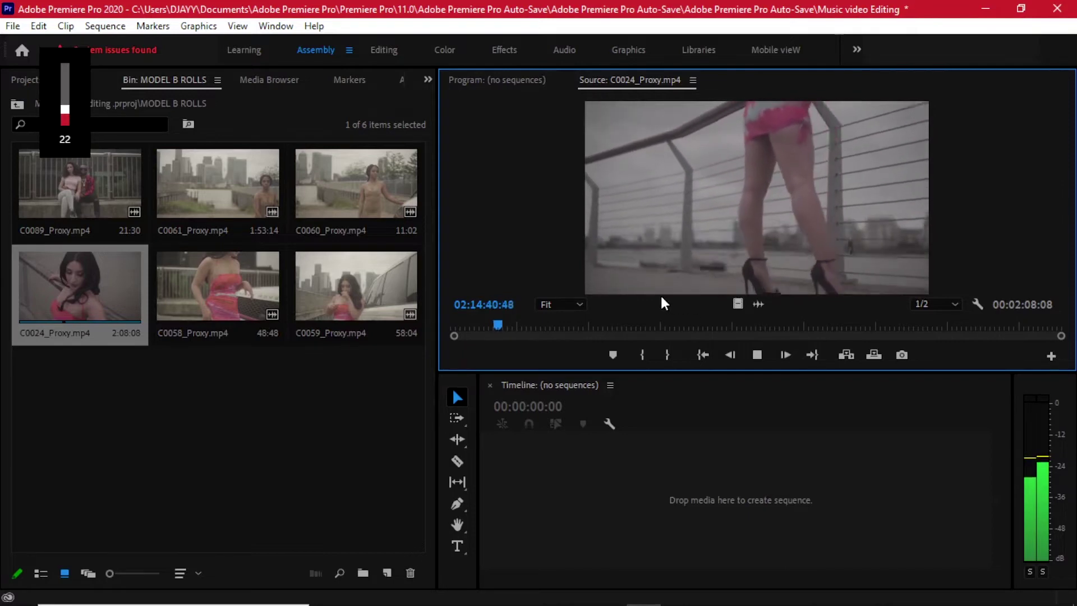
Open the GENERAL BROLLS bin and scrub through C0034_Proxy.mp4 and C0040_Proxy.mp4 in the source monitor.
{"action": "left_click", "coordinate": [16, 104]}
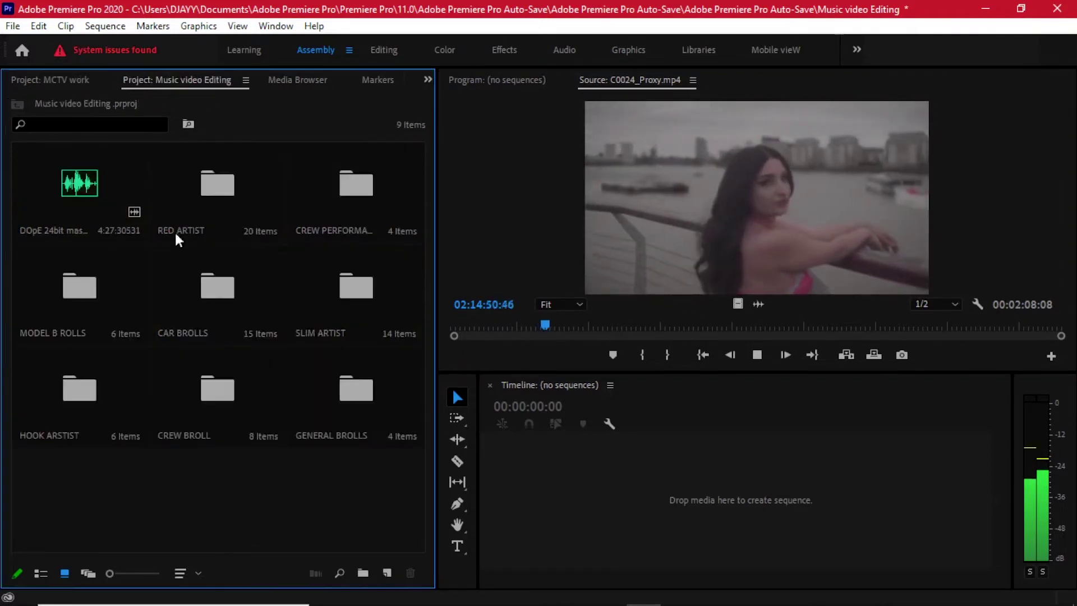
{"action": "double_click", "coordinate": [355, 389]}
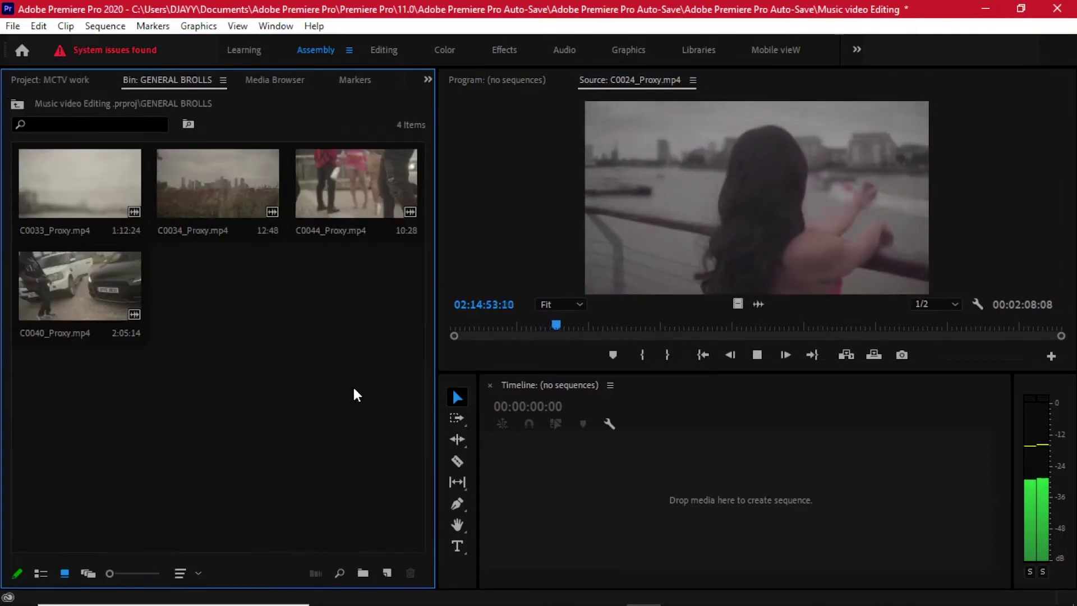
{"action": "double_click", "coordinate": [200, 210]}
{"action": "left_click", "coordinate": [472, 325]}
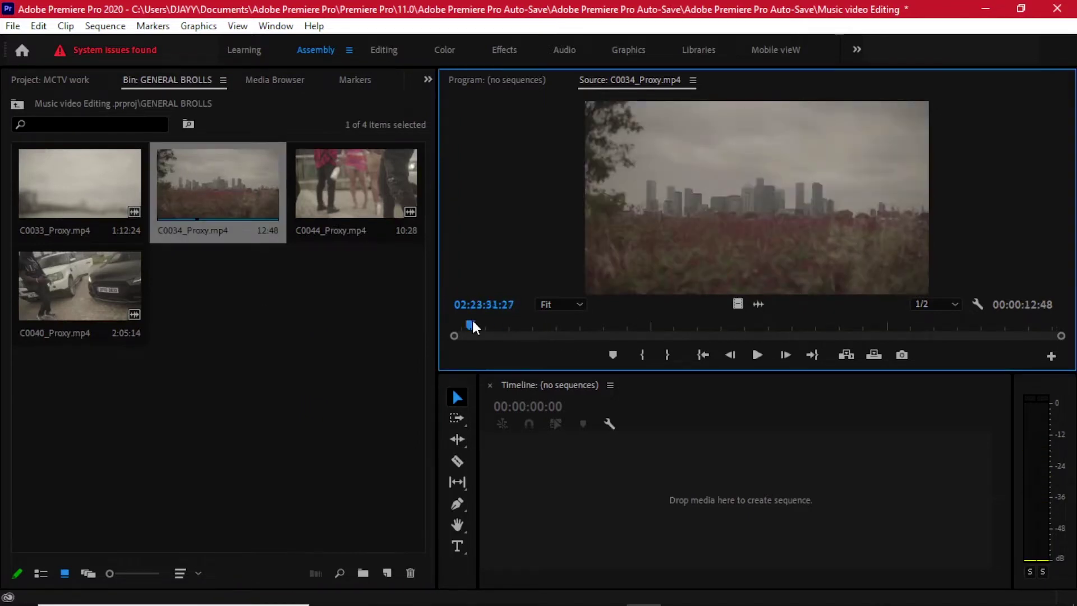
{"action": "left_click_drag", "start_coordinate": [473, 326], "coordinate": [861, 340]}
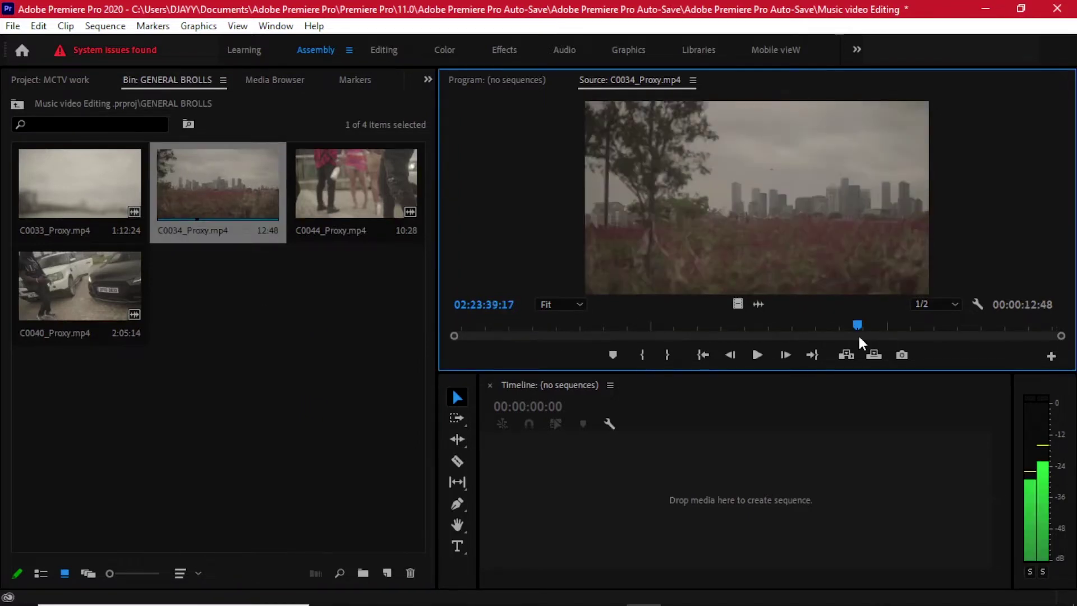
{"action": "double_click", "coordinate": [25, 227]}
{"action": "left_click_drag", "start_coordinate": [481, 325], "coordinate": [847, 324]}
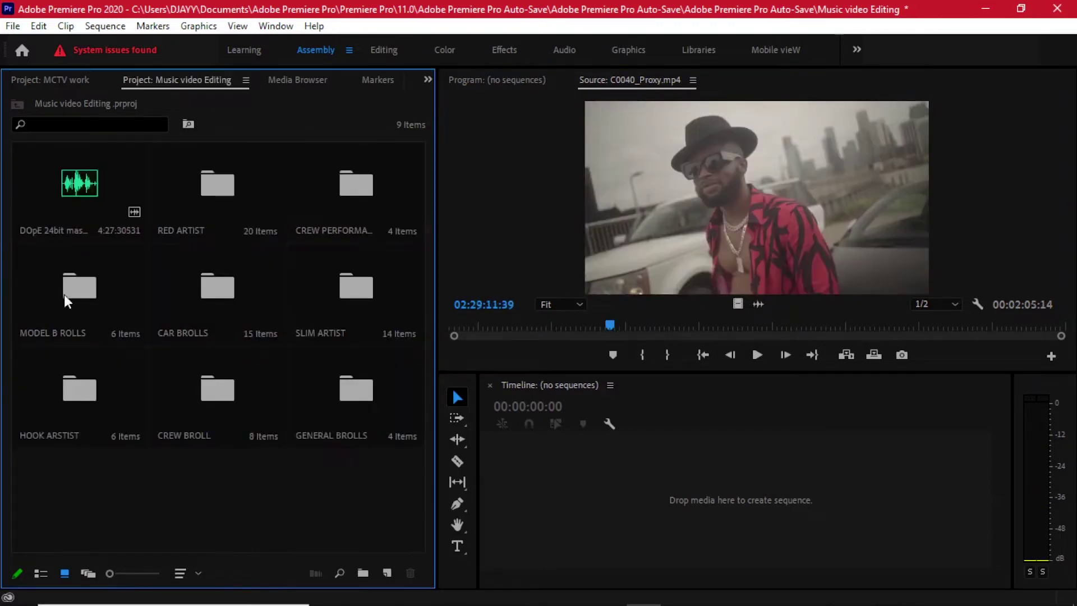
Open the CAR BROLLS bin and scrub through C0063_Proxy.mp4 in the source monitor.
{"action": "left_click", "coordinate": [260, 280]}
{"action": "double_click", "coordinate": [260, 281]}
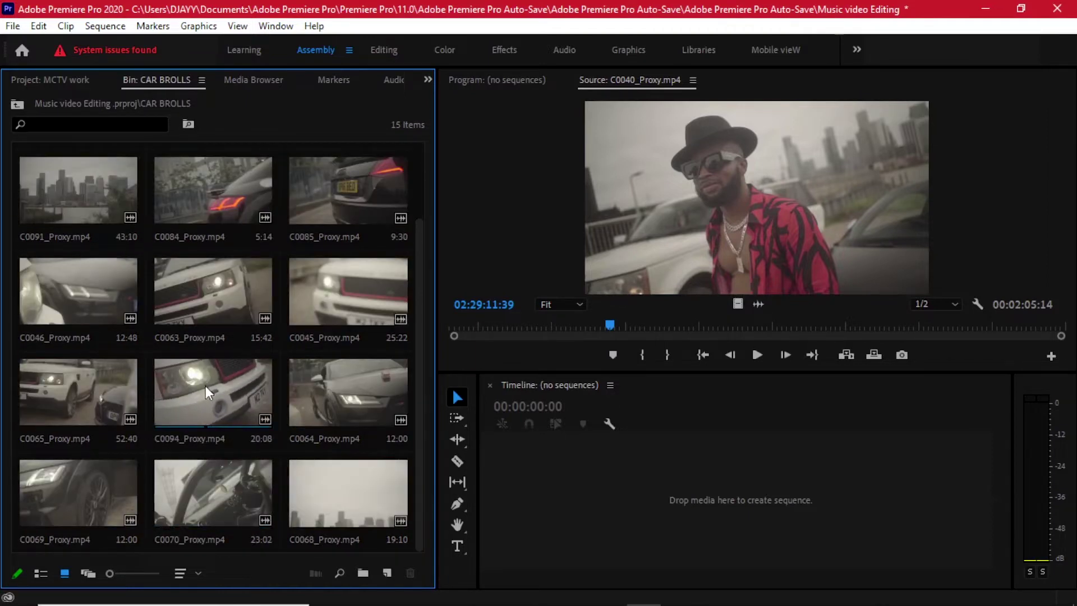
{"action": "double_click", "coordinate": [211, 289]}
{"action": "left_click_drag", "start_coordinate": [480, 323], "coordinate": [592, 327]}
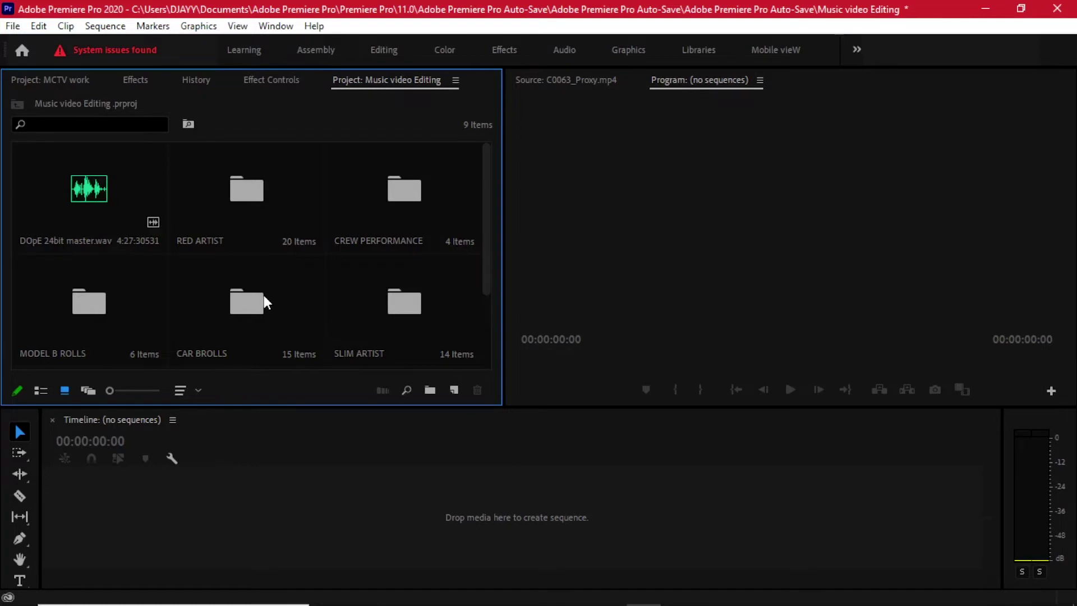
Create a new sequence from DOpE 24bit master.wav and enlarge the timeline area.
{"action": "scroll", "coordinate": [343, 312], "scroll_direction": "down", "scroll_amount": 2}
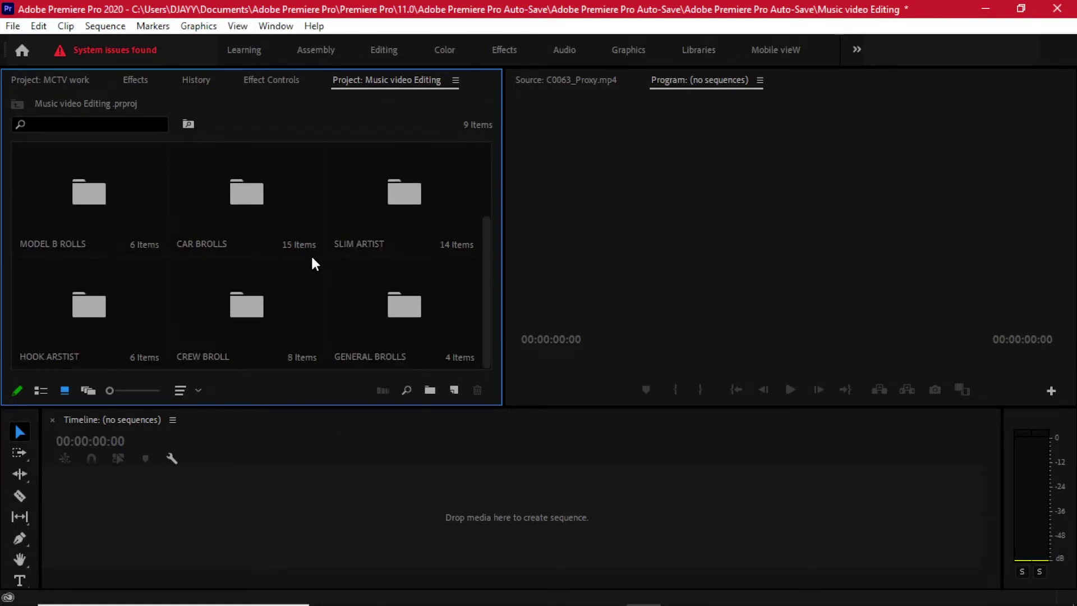
{"action": "scroll", "coordinate": [311, 255], "scroll_direction": "up", "scroll_amount": 2}
{"action": "left_click_drag", "start_coordinate": [78, 192], "coordinate": [169, 523]}
{"action": "scroll", "coordinate": [283, 514], "scroll_direction": "up", "scroll_amount": 3}
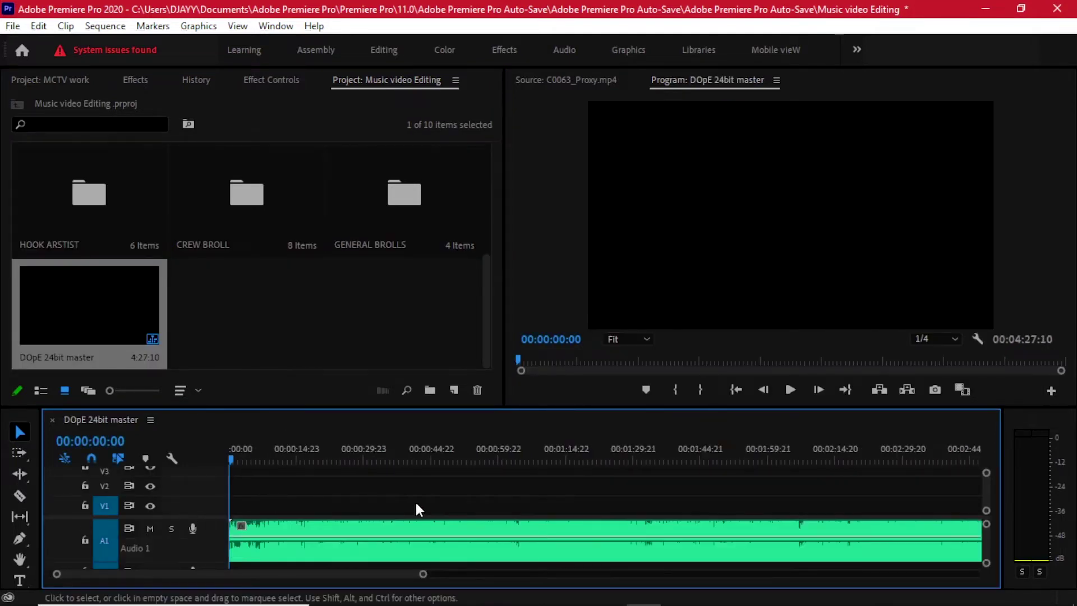
{"action": "left_click_drag", "start_coordinate": [400, 407], "coordinate": [400, 334]}
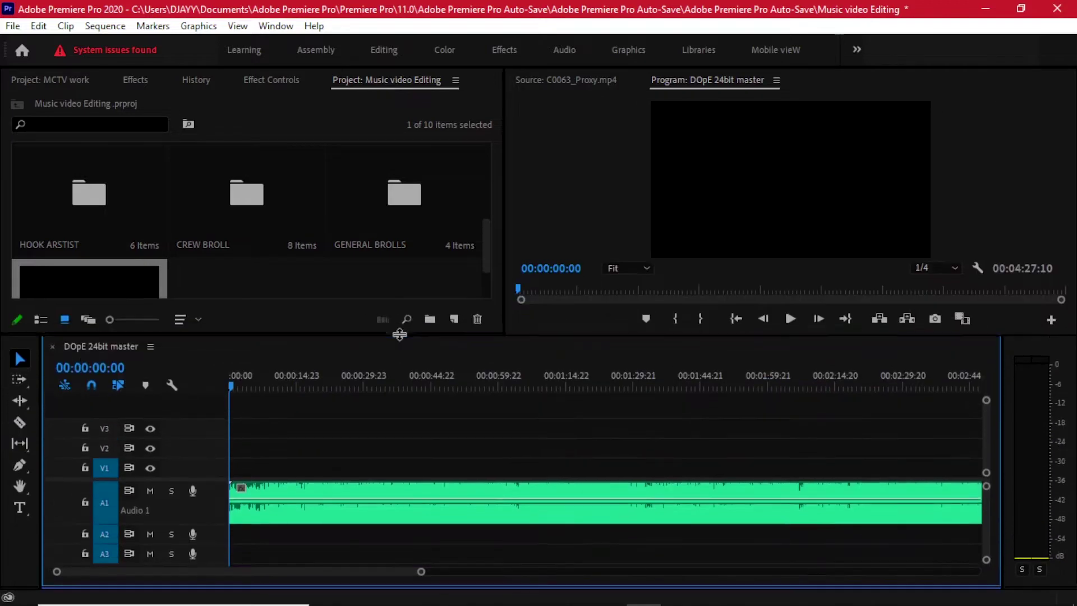
Add a sequence marker at 00:00:06:16, name it Intro and give it a duration of about 5 seconds.
{"action": "scroll", "coordinate": [216, 467], "scroll_direction": "up", "scroll_amount": 2}
{"action": "scroll", "coordinate": [311, 450], "scroll_direction": "up", "scroll_amount": 3}
{"action": "left_click_drag", "start_coordinate": [277, 379], "coordinate": [317, 369]}
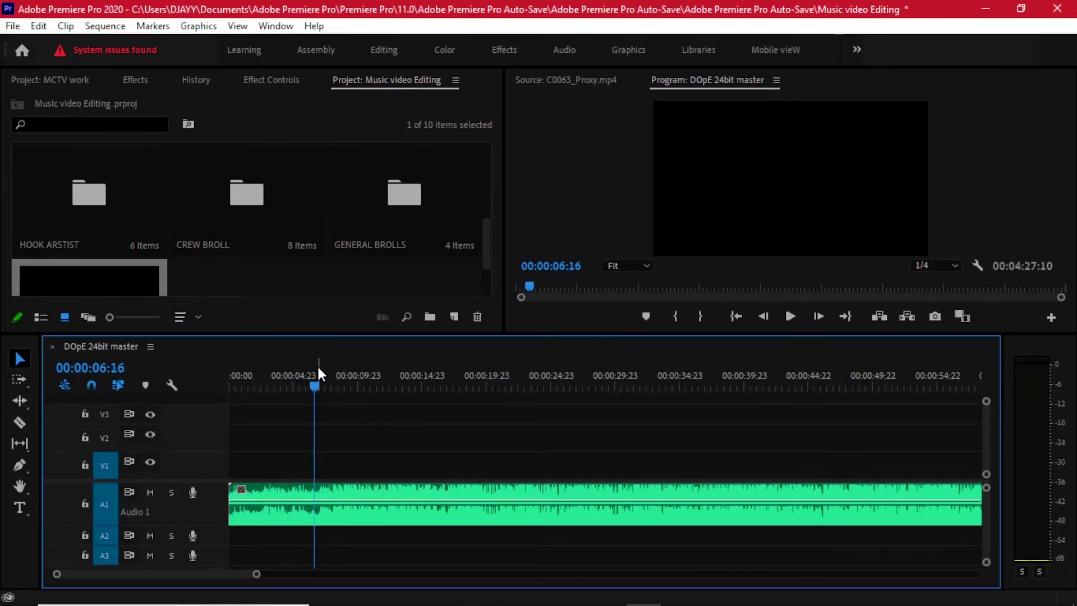
{"action": "key", "text": "m"}
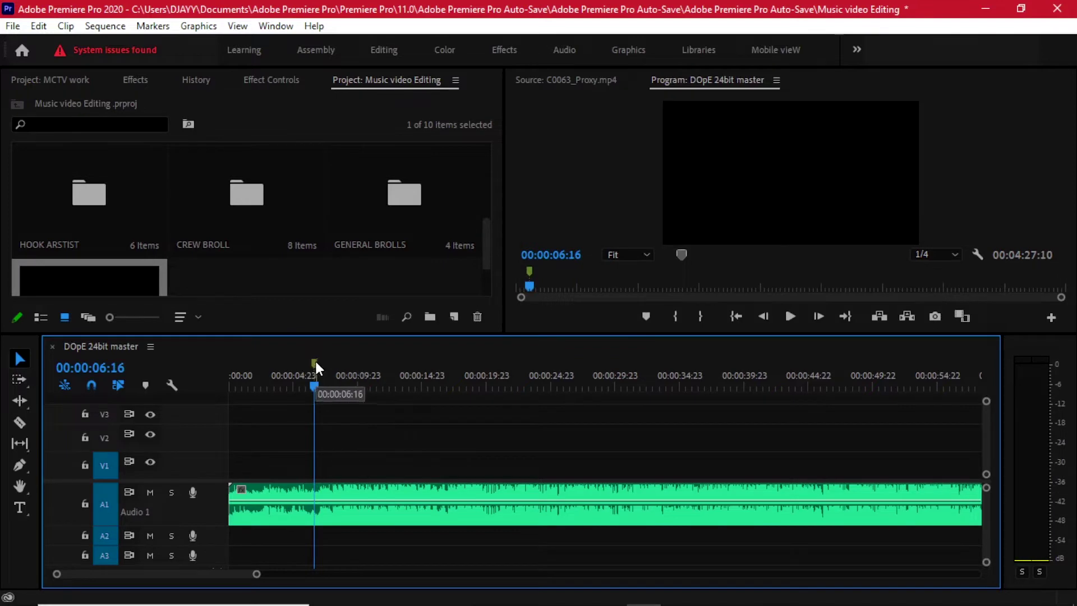
{"action": "double_click", "coordinate": [315, 362]}
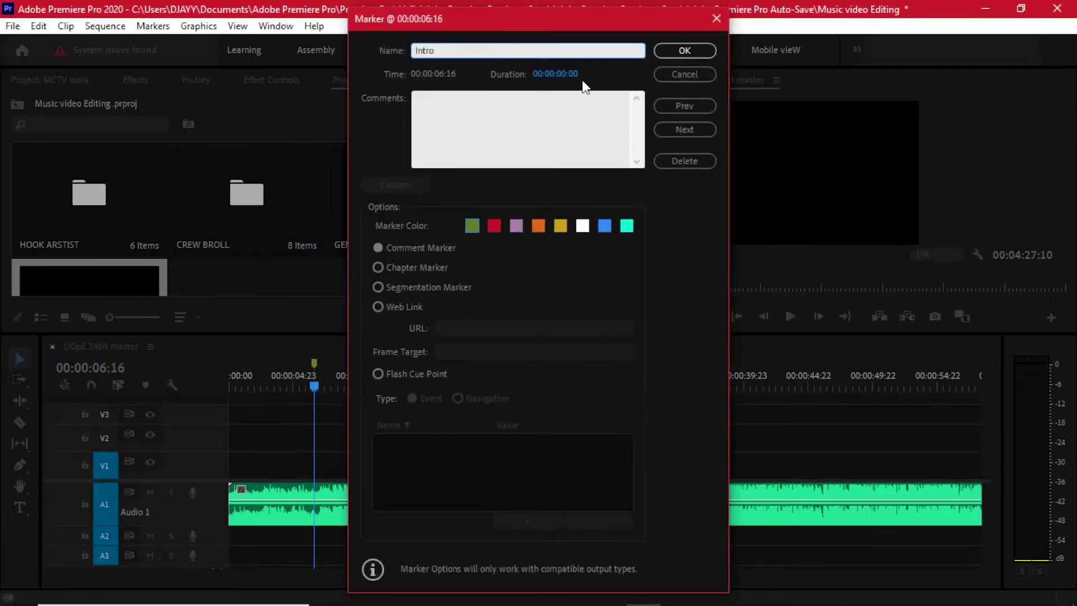
{"action": "left_click_drag", "start_coordinate": [567, 78], "coordinate": [610, 73]}
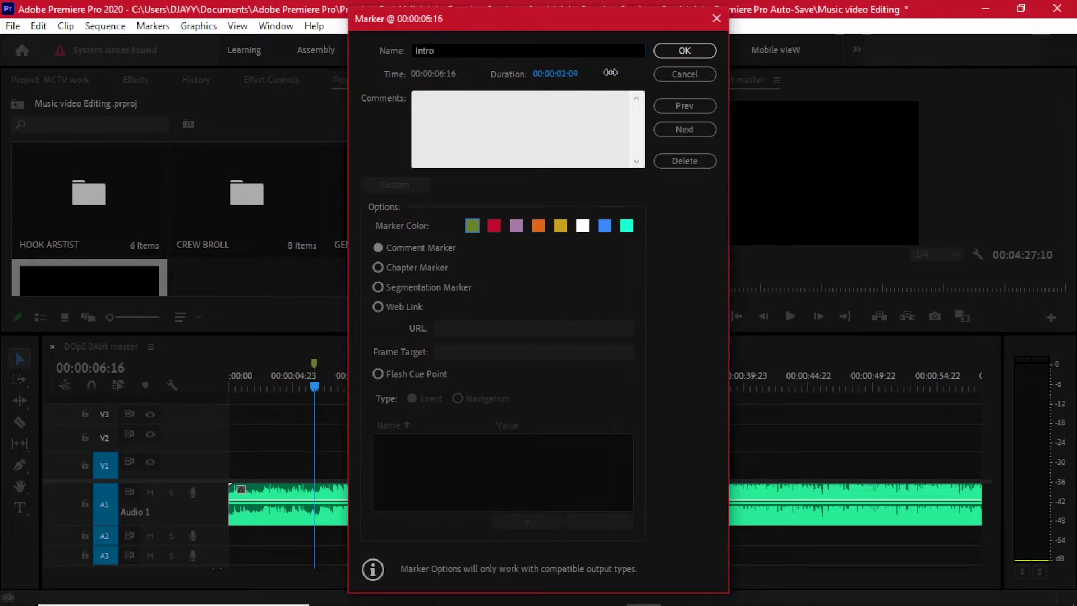
{"action": "left_click", "coordinate": [659, 51]}
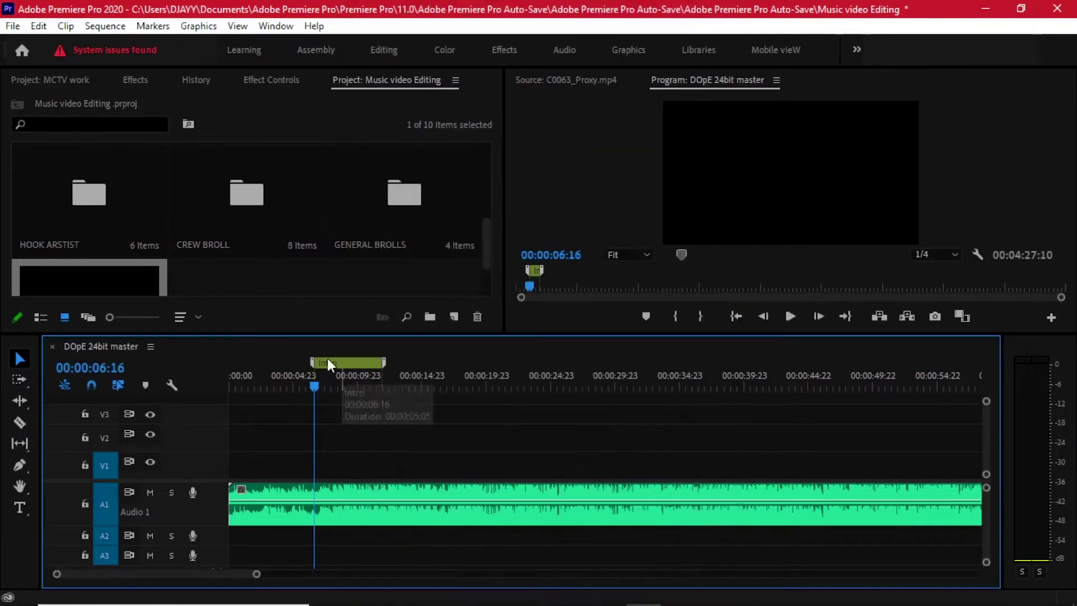
Make the Intro marker start at the sequence's beginning and last 00:00:08:03.
{"action": "key", "text": "Home"}
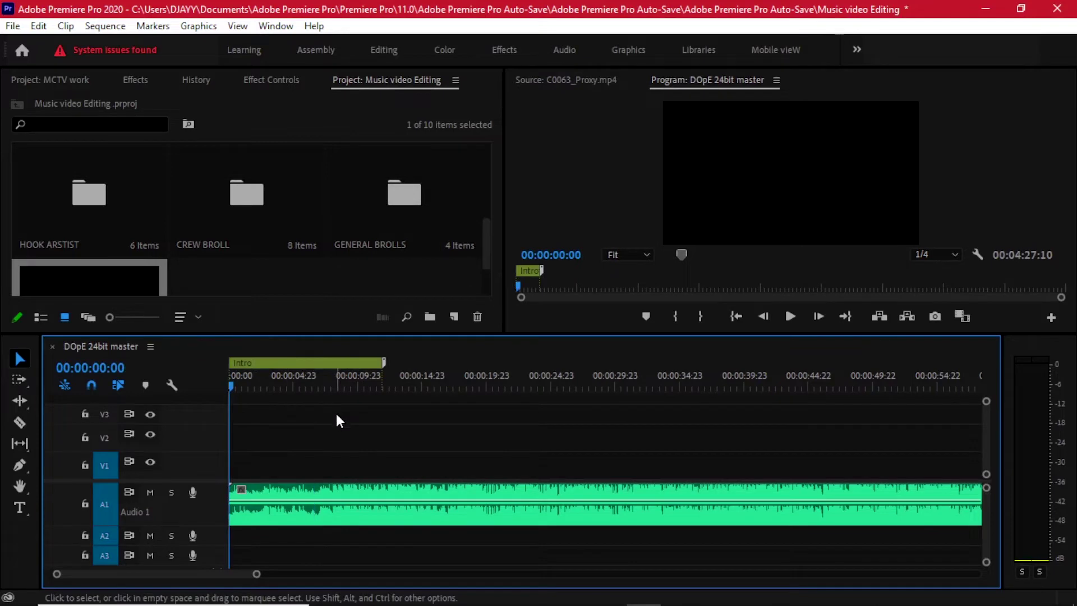
{"action": "mouse_move", "coordinate": [383, 361]}
{"action": "left_mouse_down"}
{"action": "mouse_move", "coordinate": [335, 363]}
{"action": "mouse_move", "coordinate": [337, 376]}
{"action": "left_mouse_up"}
{"action": "left_click", "coordinate": [326, 386]}
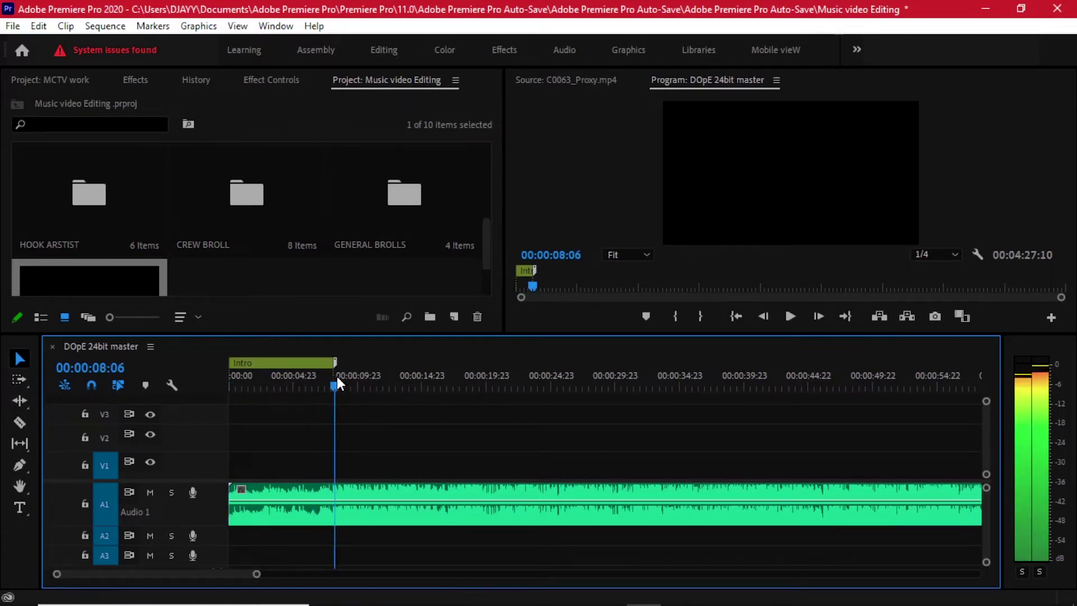
Change the Intro marker's color to red.
{"action": "double_click", "coordinate": [307, 363]}
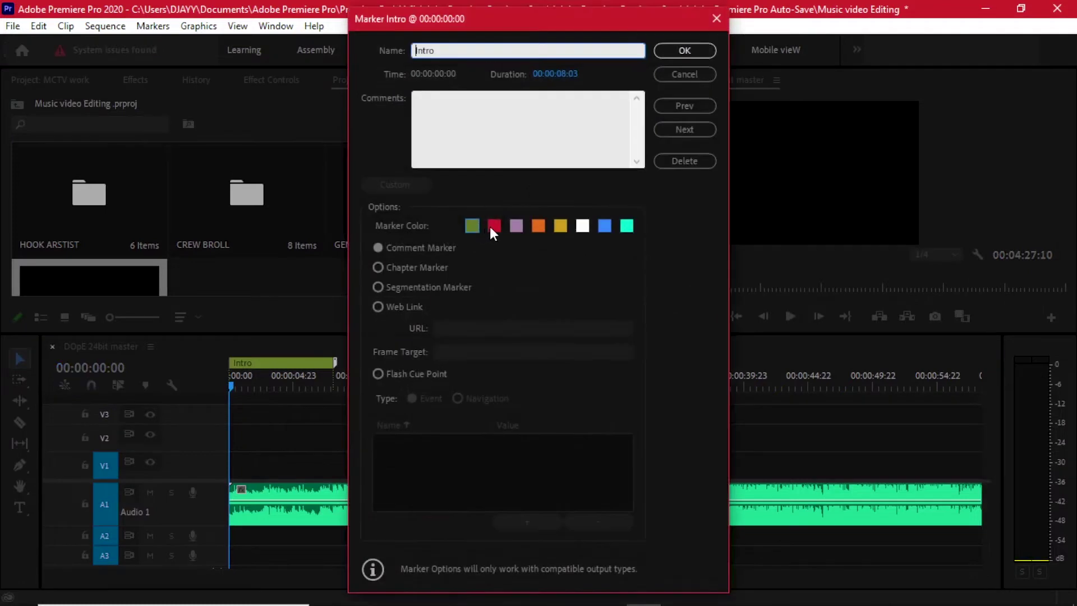
{"action": "left_click", "coordinate": [493, 226]}
{"action": "left_click", "coordinate": [685, 50]}
Add a white marker named HOOK at 00:00:11:22 and give it a duration.
{"action": "left_click", "coordinate": [384, 386]}
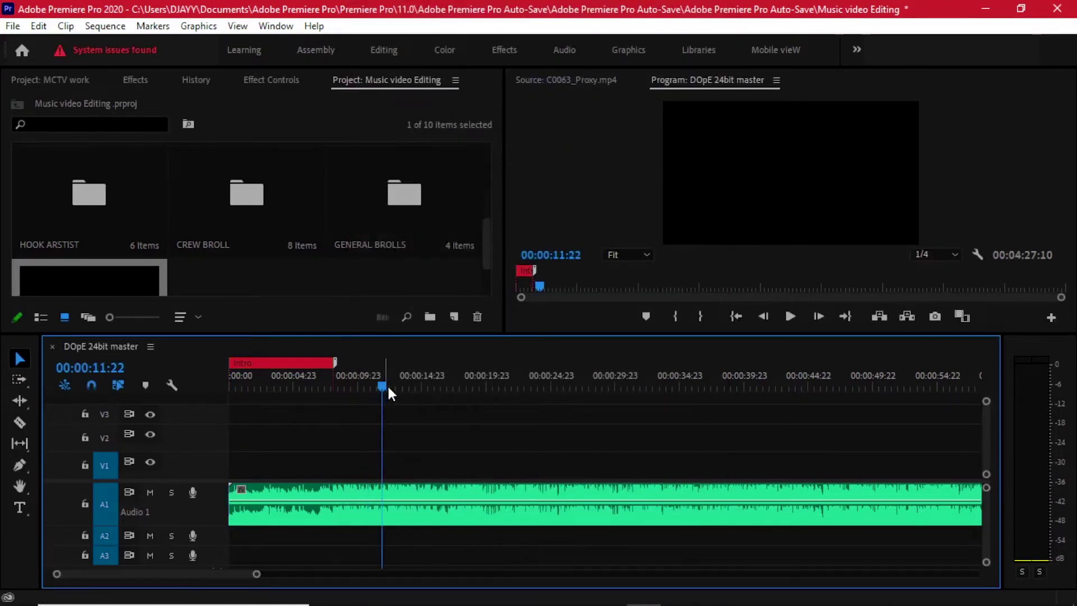
{"action": "key", "text": "m"}
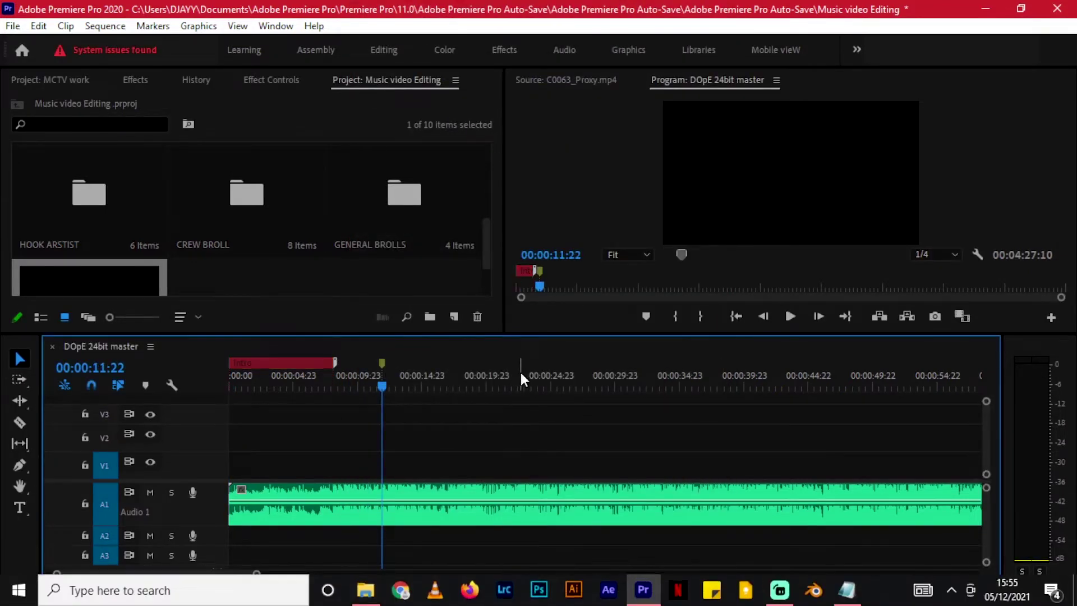
{"action": "double_click", "coordinate": [382, 364]}
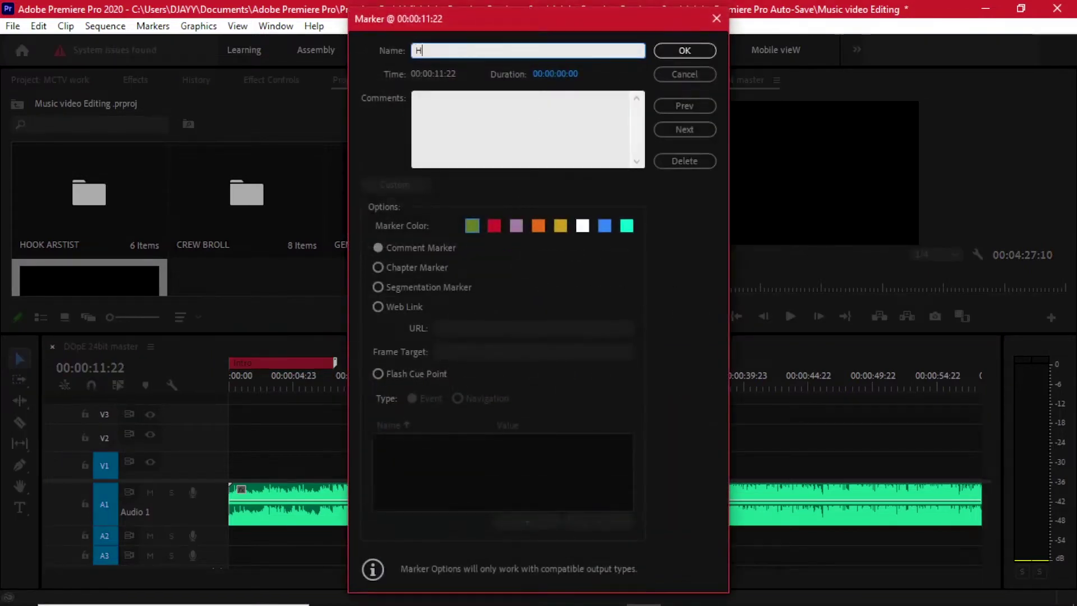
{"action": "left_click", "coordinate": [581, 225]}
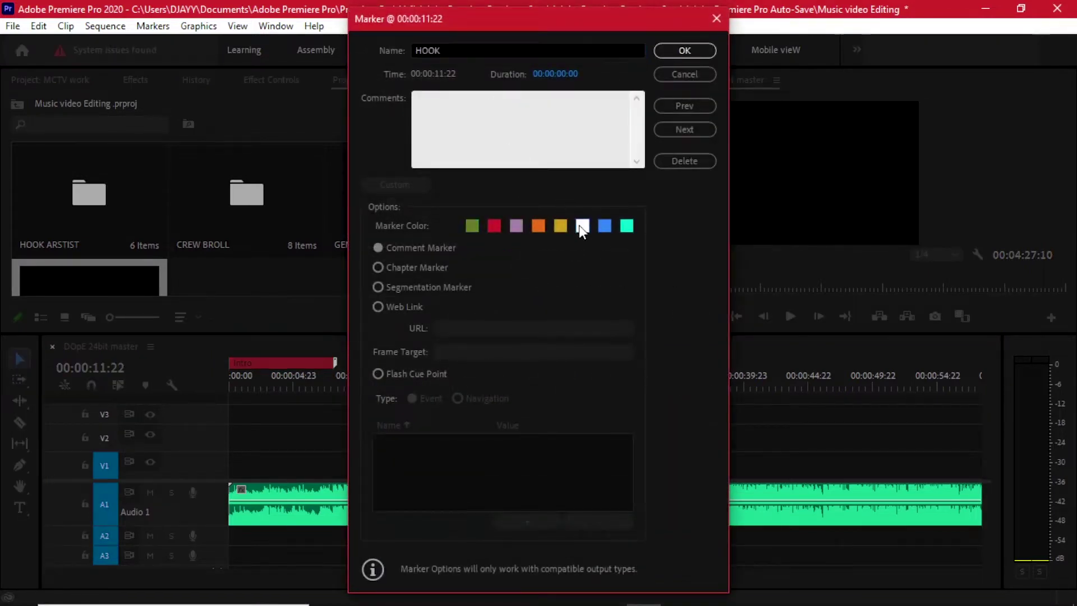
{"action": "left_click_drag", "start_coordinate": [553, 75], "coordinate": [615, 71]}
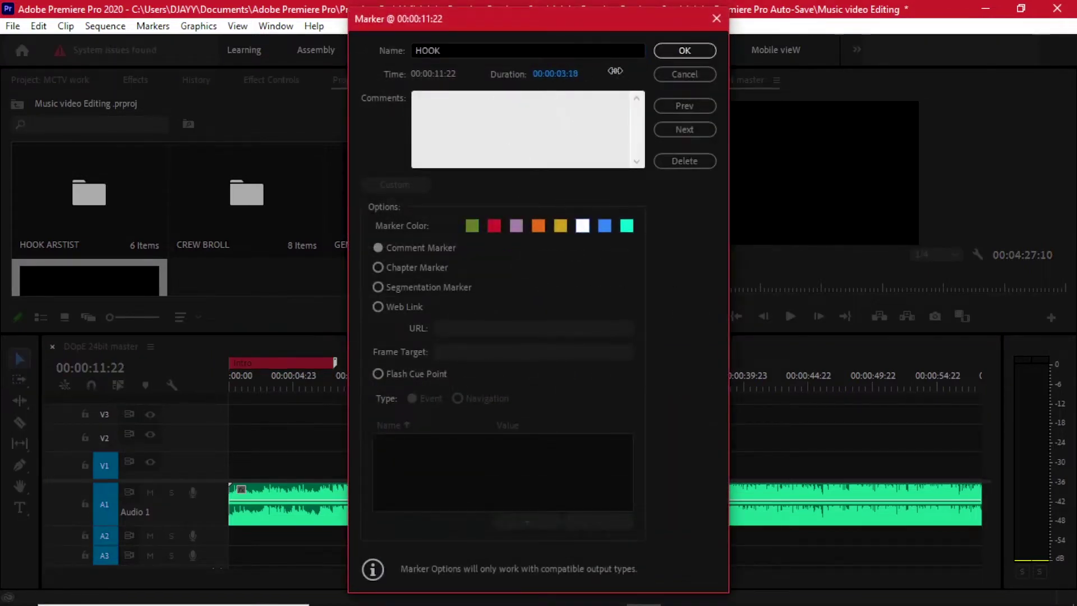
{"action": "left_click", "coordinate": [666, 48]}
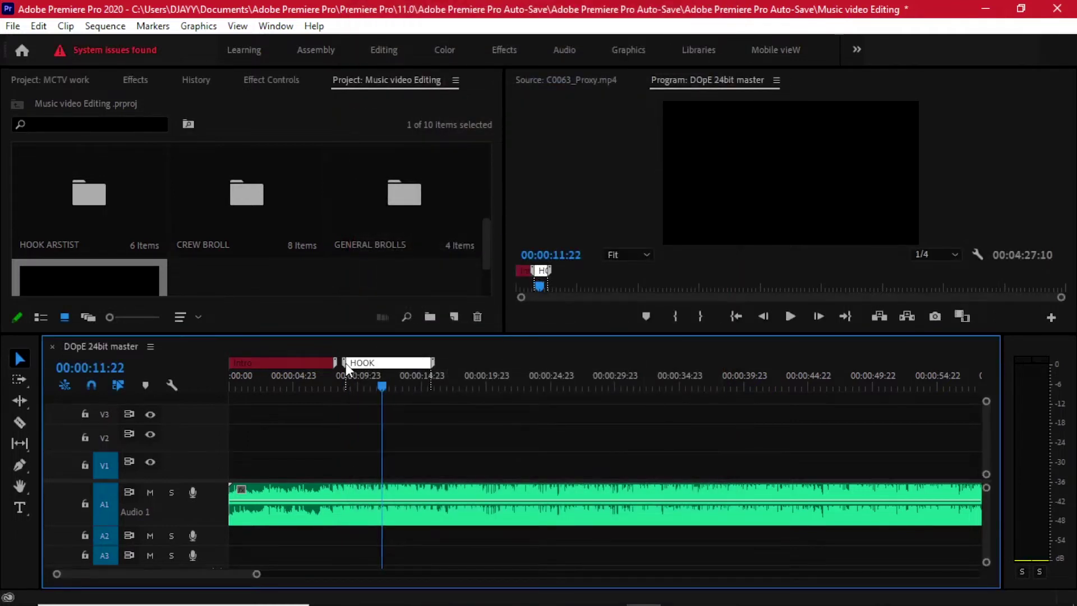
Place the HOOK marker right after the Intro marker and stretch its end to about 00:00:18:02.
{"action": "left_click_drag", "start_coordinate": [345, 363], "coordinate": [341, 365]}
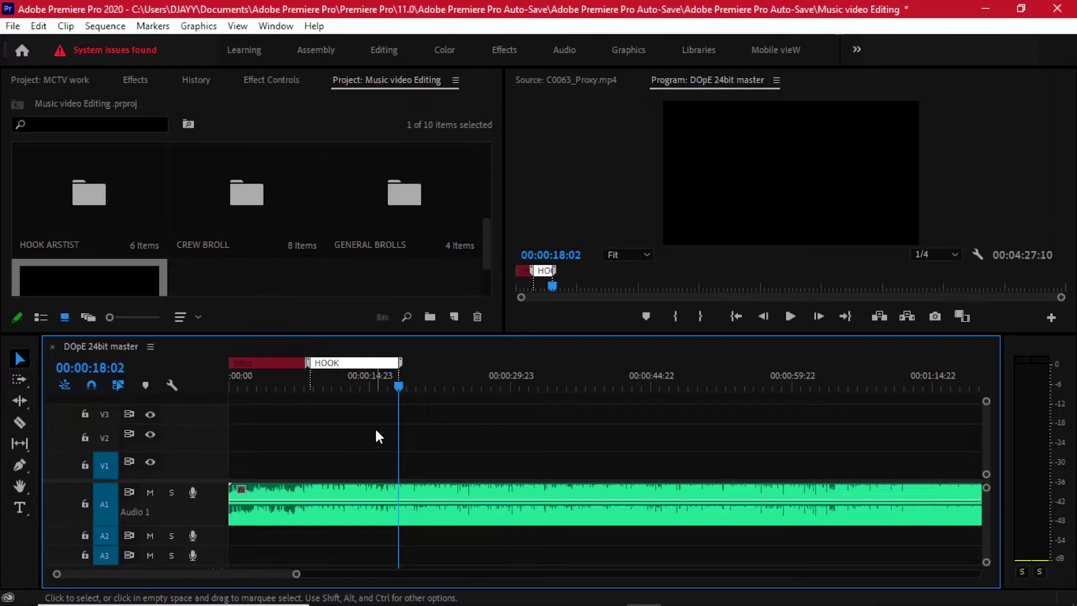
{"action": "key", "text": "equal"}
{"action": "key", "text": "equal"}
{"action": "key", "text": "equal"}
{"action": "key", "text": "equal"}
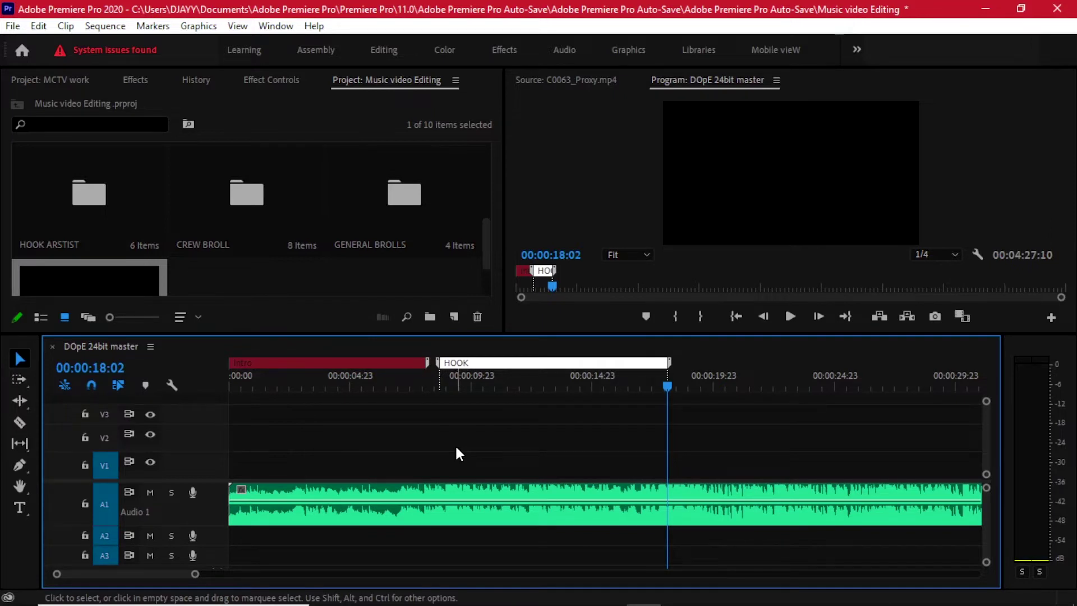
{"action": "key", "text": "minus"}
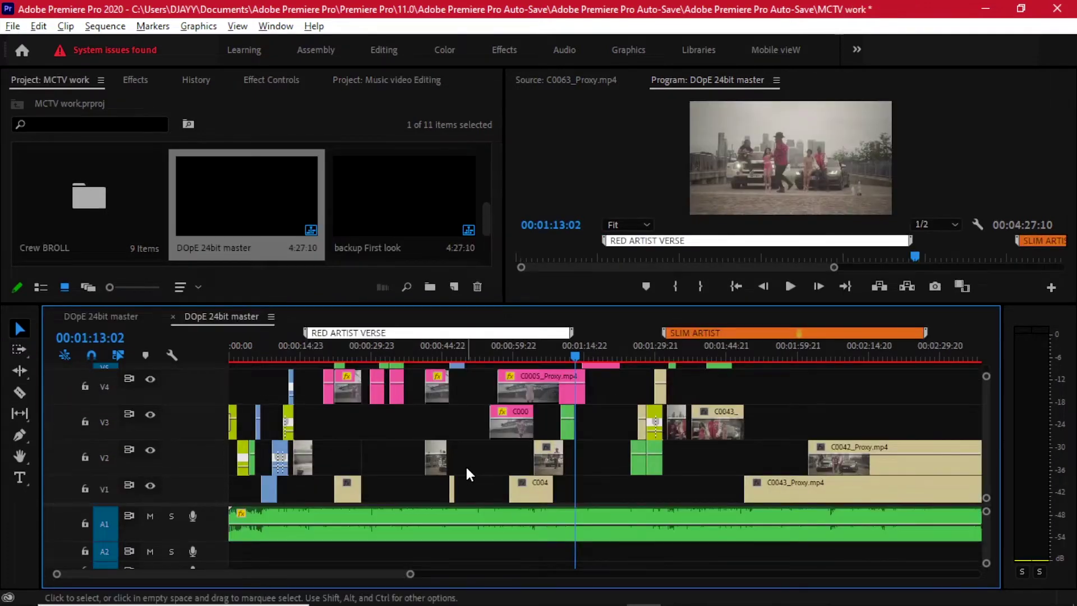
Open the edited DOpE 24bit master sequence of the MCTV work project and examine its RED ARTIST VERSE and SLIM ARTIST markers.
{"action": "key", "text": "minus"}
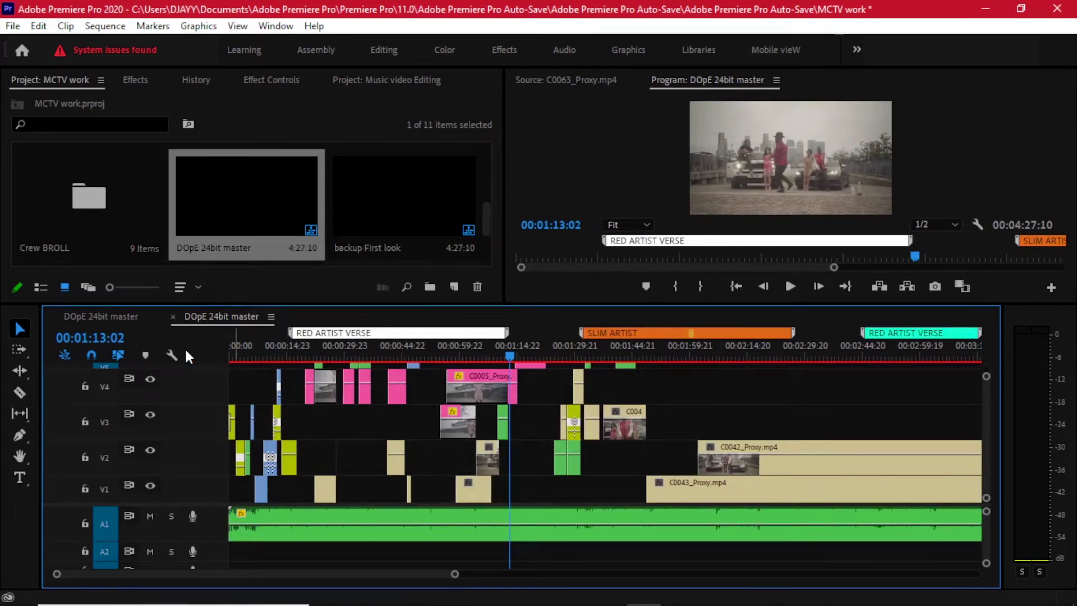
{"action": "left_click", "coordinate": [293, 351]}
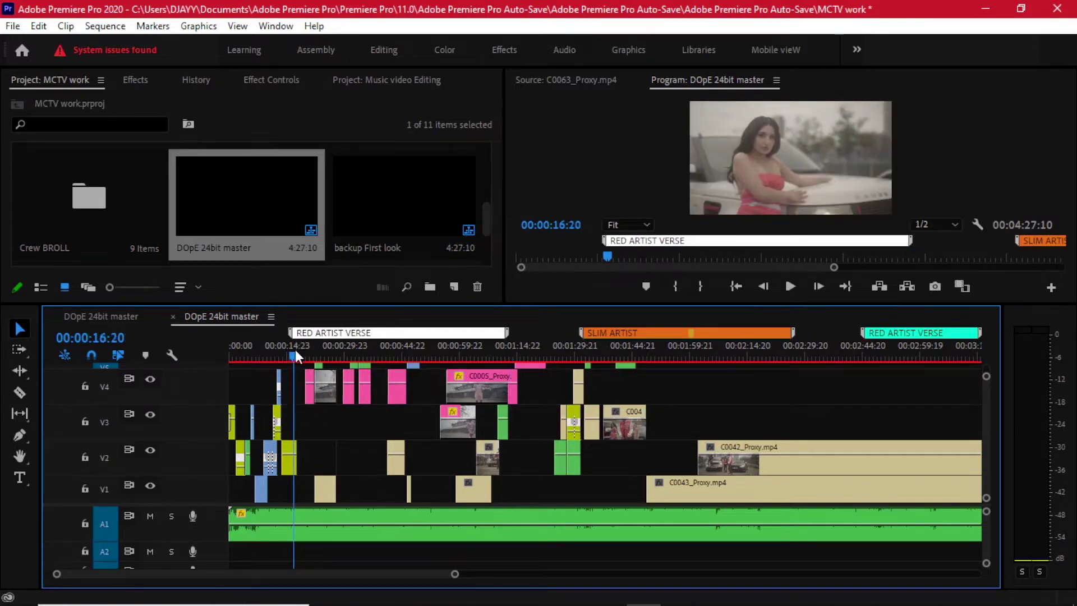
{"action": "mouse_move", "coordinate": [295, 349]}
{"action": "left_mouse_down"}
{"action": "mouse_move", "coordinate": [488, 336]}
{"action": "mouse_move", "coordinate": [509, 337]}
{"action": "mouse_move", "coordinate": [487, 346]}
{"action": "mouse_move", "coordinate": [681, 342]}
{"action": "mouse_move", "coordinate": [540, 353]}
{"action": "mouse_move", "coordinate": [595, 358]}
{"action": "left_mouse_up"}
{"action": "scroll", "coordinate": [590, 374], "scroll_direction": "down", "scroll_amount": 2}
{"action": "key", "text": "minus"}
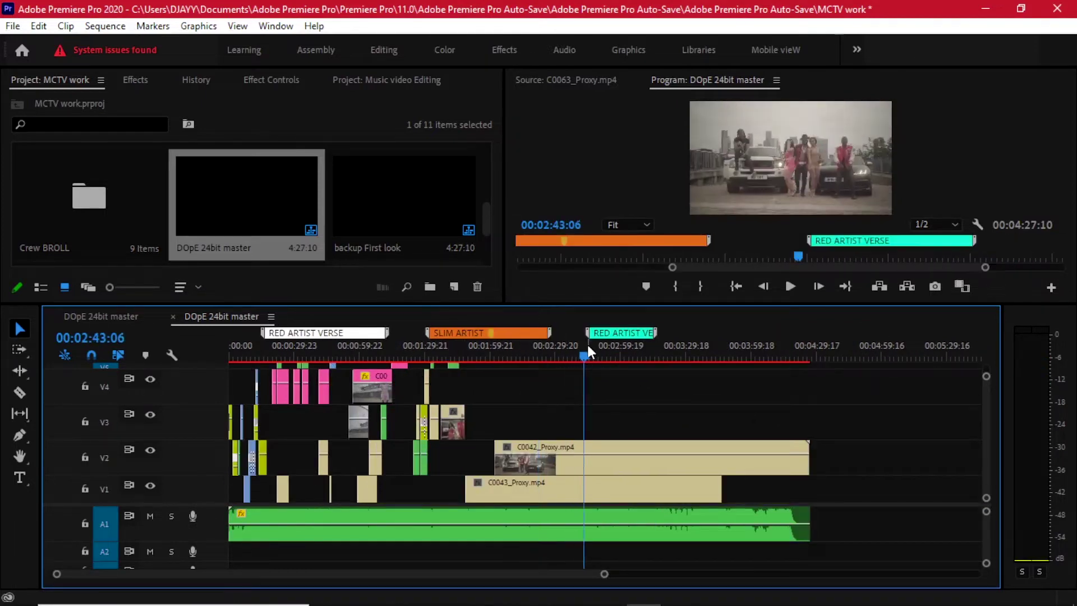
{"action": "mouse_move", "coordinate": [587, 357]}
{"action": "left_mouse_down"}
{"action": "mouse_move", "coordinate": [617, 345]}
{"action": "mouse_move", "coordinate": [594, 346]}
{"action": "left_mouse_up"}
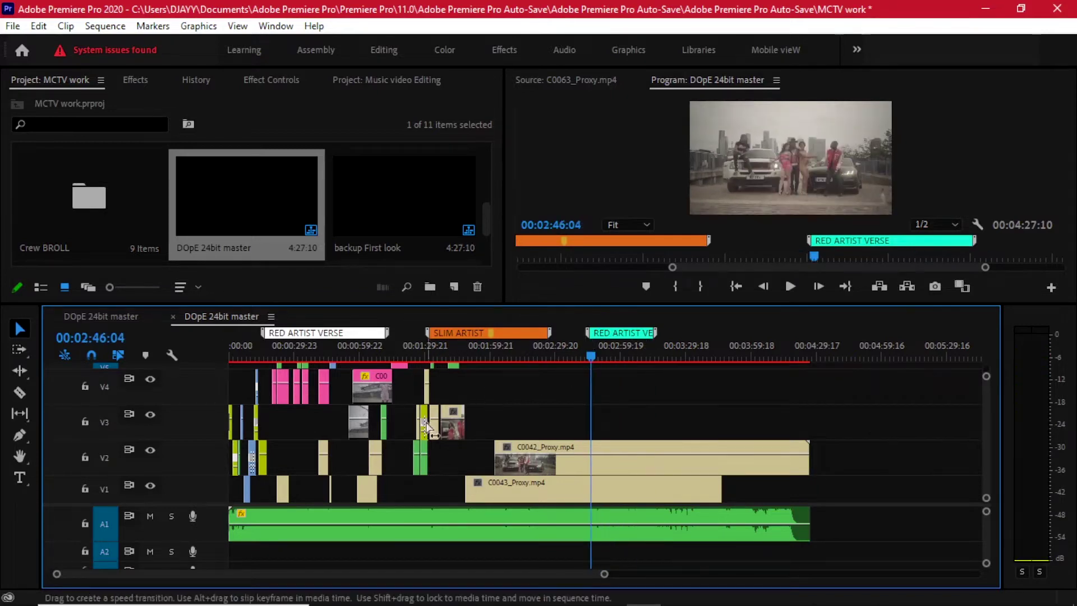
{"action": "scroll", "coordinate": [355, 442], "scroll_direction": "up", "scroll_amount": 2}
{"action": "scroll", "coordinate": [353, 441], "scroll_direction": "up", "scroll_amount": 1}
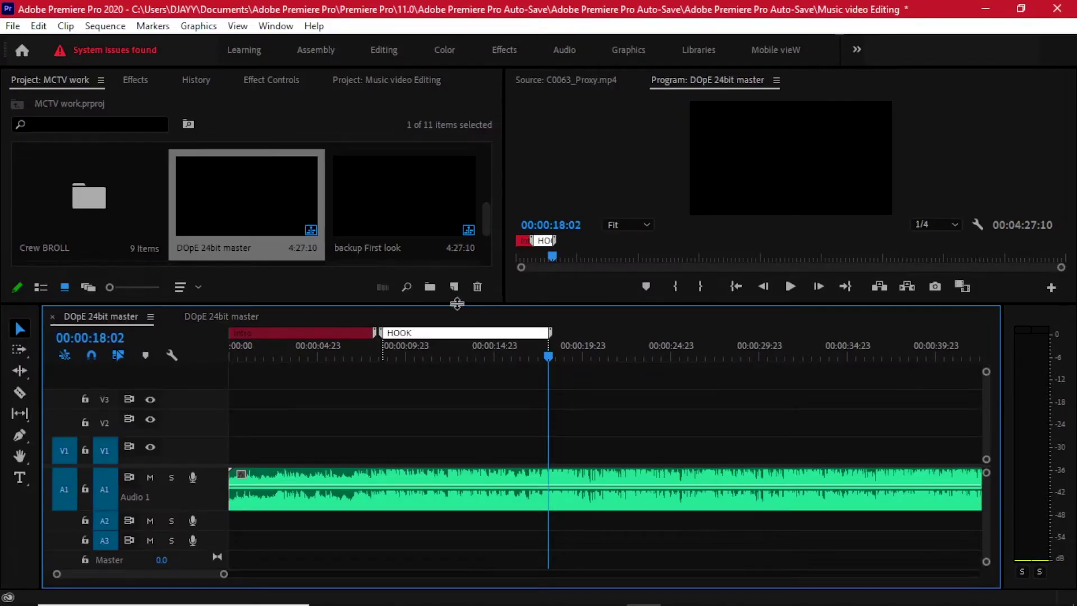
Reduce the timeline's height and return to the edited DOpE 24bit master sequence from the MCTV work project.
{"action": "left_click_drag", "start_coordinate": [458, 308], "coordinate": [458, 361]}
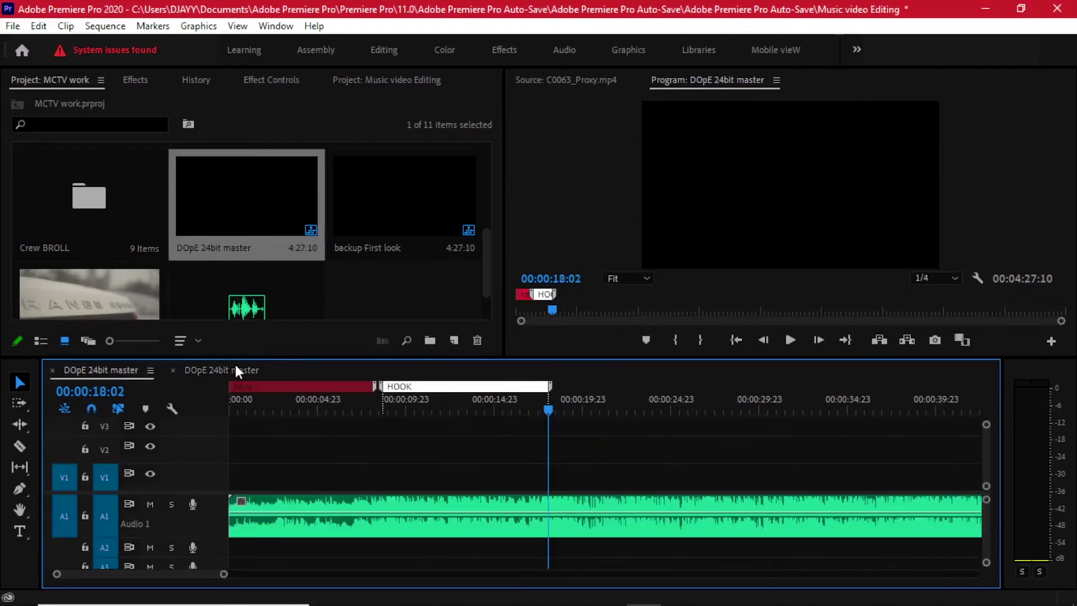
{"action": "left_click", "coordinate": [236, 368]}
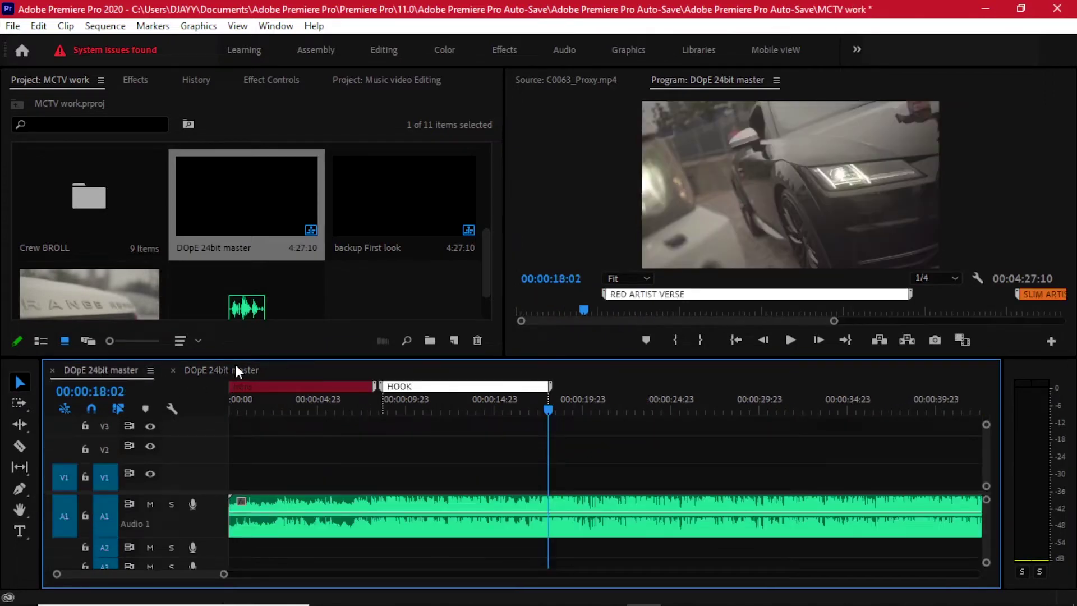
{"action": "key", "text": "minus"}
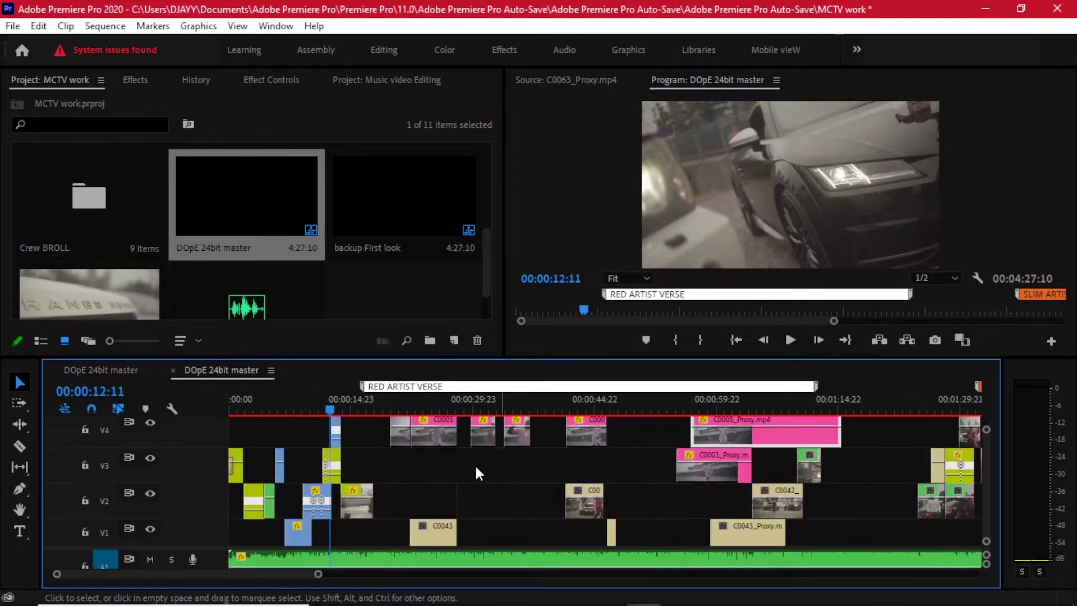
Examine the pink-labelled performance clips in and after the RED ARTIST VERSE section of the edited sequence, up to about 00:01:19:18.
{"action": "key", "text": "minus"}
{"action": "key", "text": "minus"}
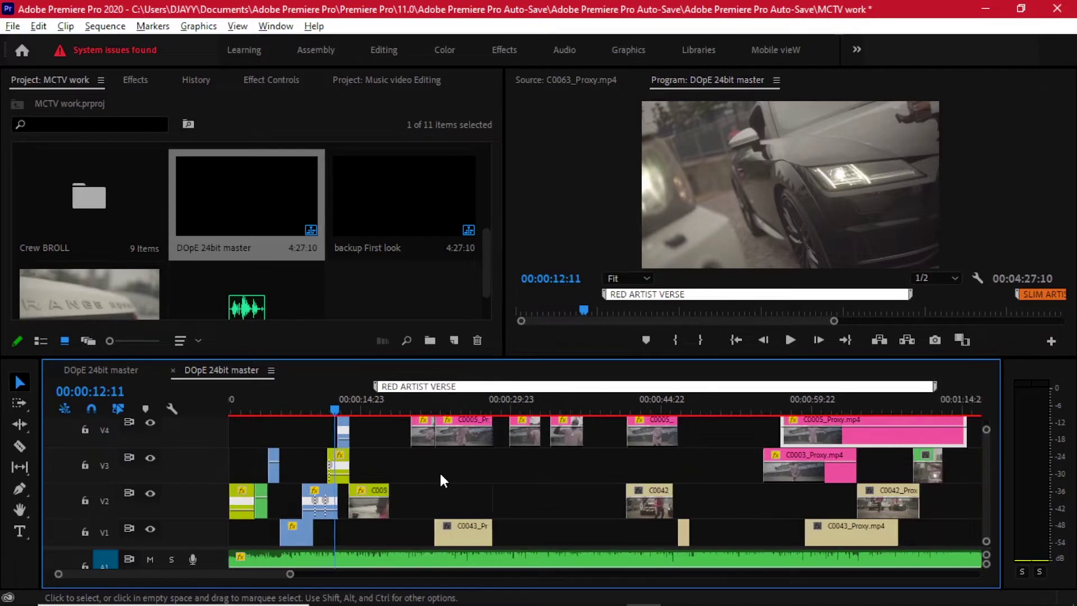
{"action": "scroll", "coordinate": [427, 474], "scroll_direction": "up", "scroll_amount": 4}
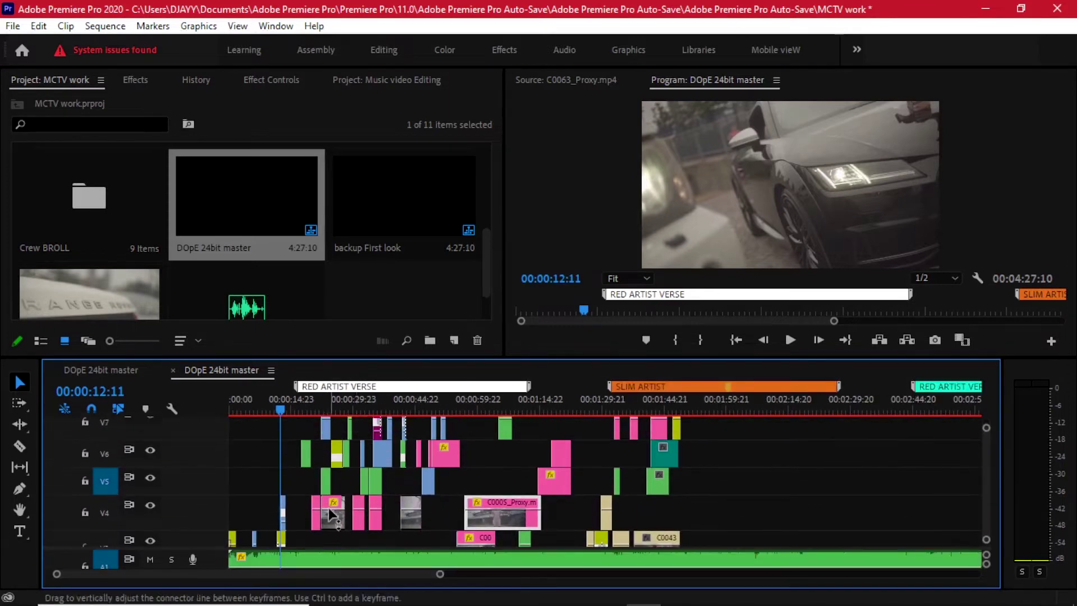
{"action": "scroll", "coordinate": [515, 462], "scroll_direction": "up", "scroll_amount": 2}
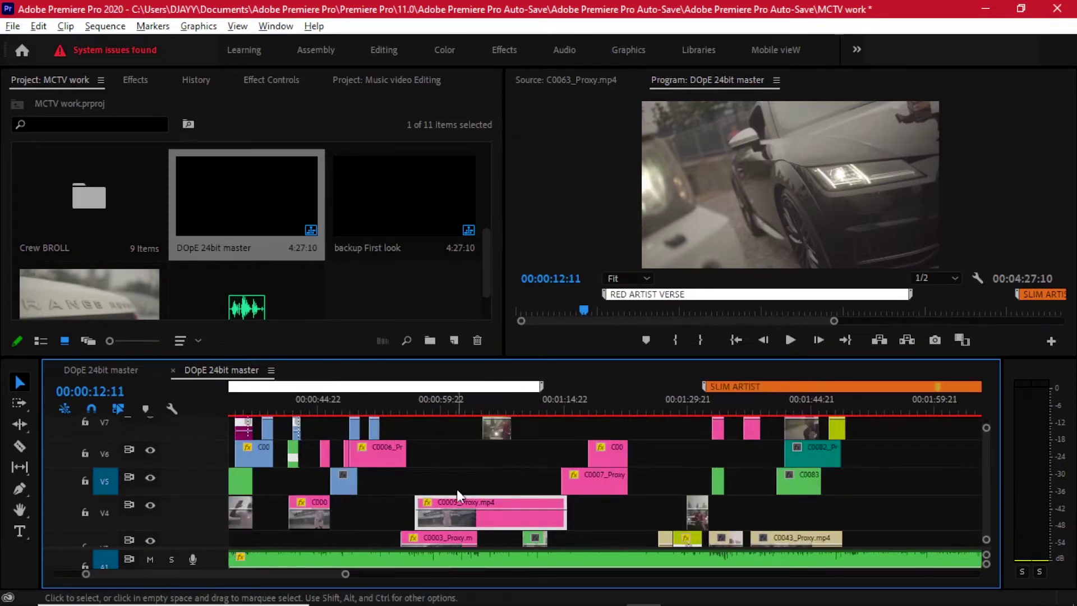
{"action": "scroll", "coordinate": [457, 489], "scroll_direction": "up", "scroll_amount": 2}
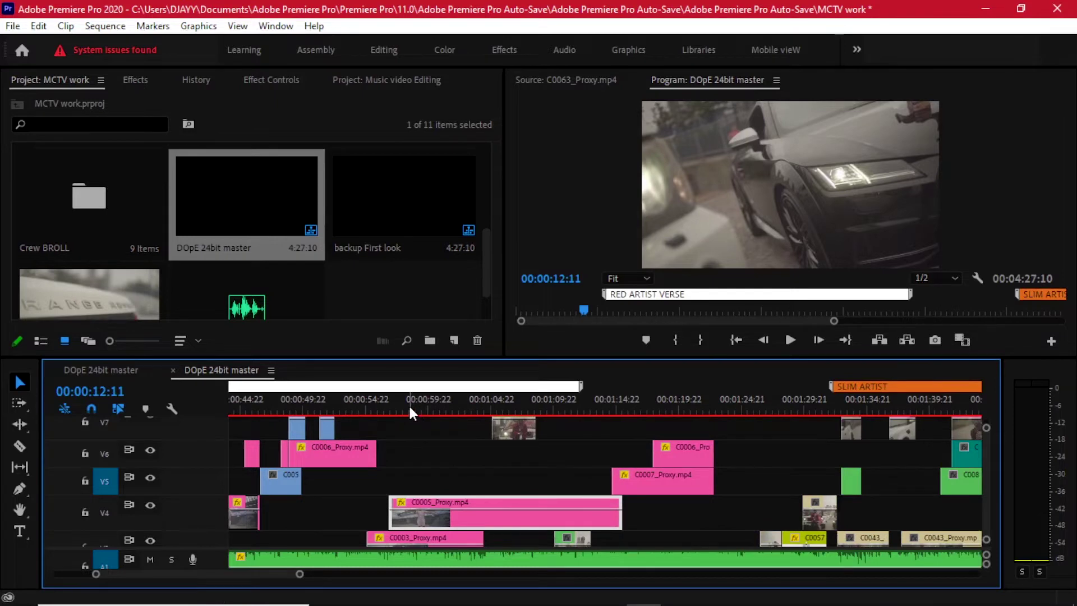
{"action": "left_click_drag", "start_coordinate": [410, 407], "coordinate": [437, 416]}
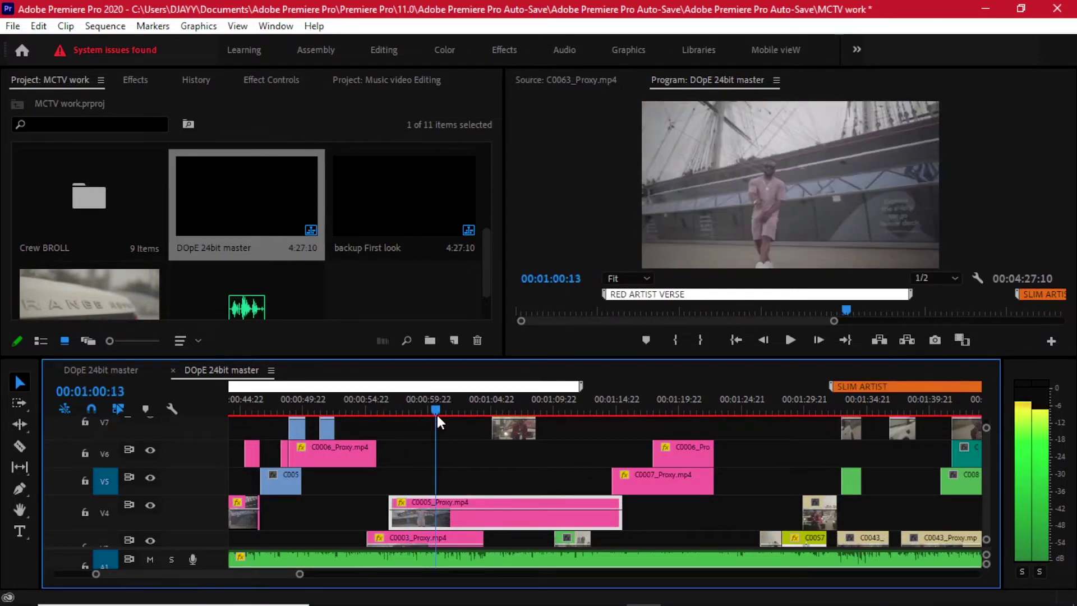
{"action": "left_click", "coordinate": [482, 463]}
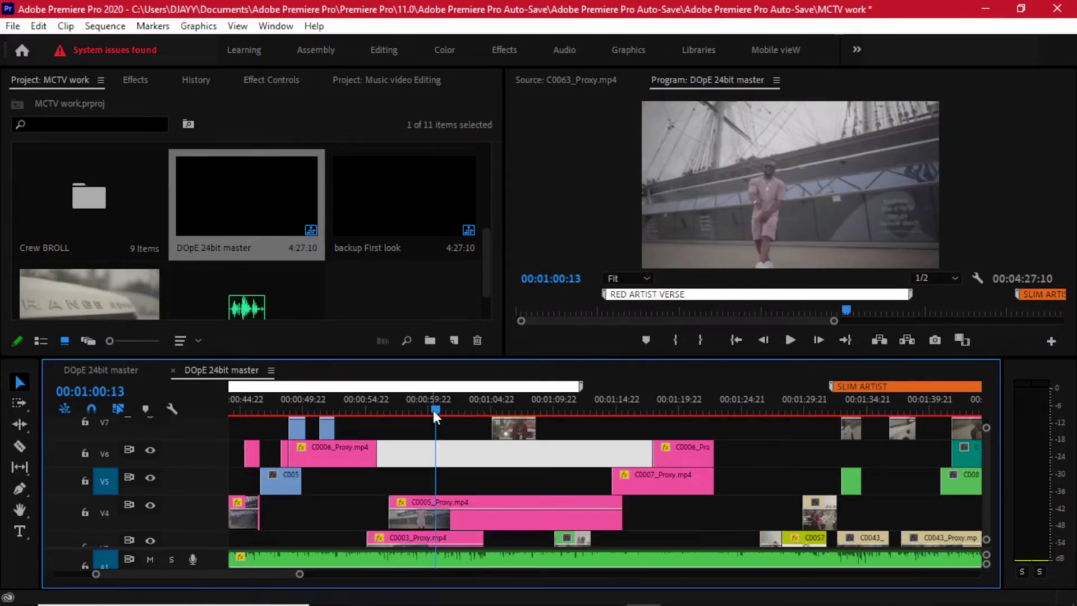
{"action": "left_click_drag", "start_coordinate": [433, 409], "coordinate": [678, 396]}
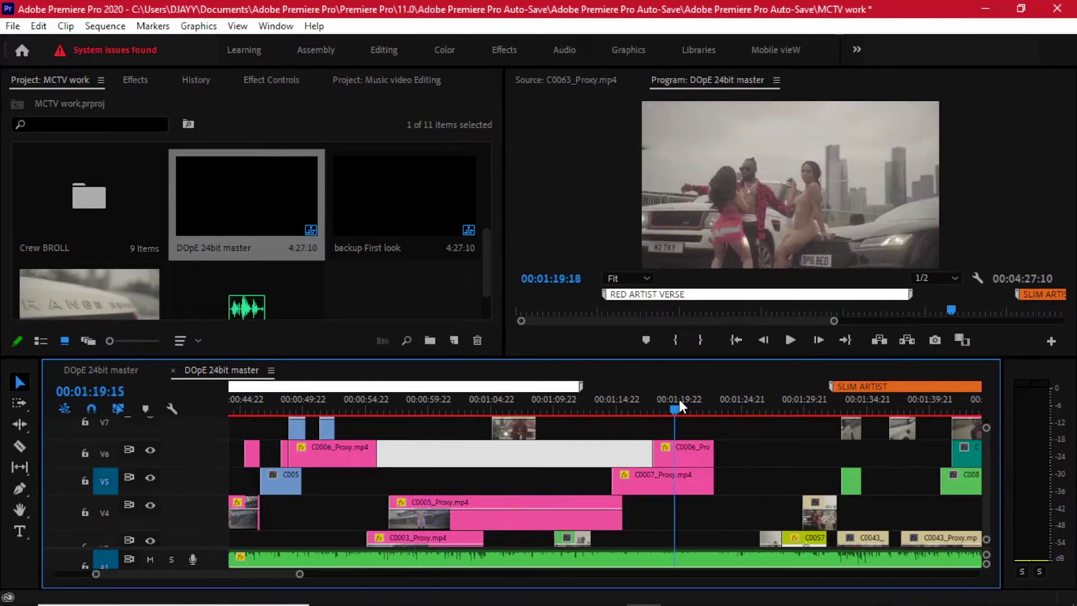
Maximize the timeline and examine the colour-labelled clips stacked on its video tracks across the RED ARTIST VERSE section.
{"action": "scroll", "coordinate": [675, 453], "scroll_direction": "up", "scroll_amount": 5}
{"action": "key", "text": "grave"}
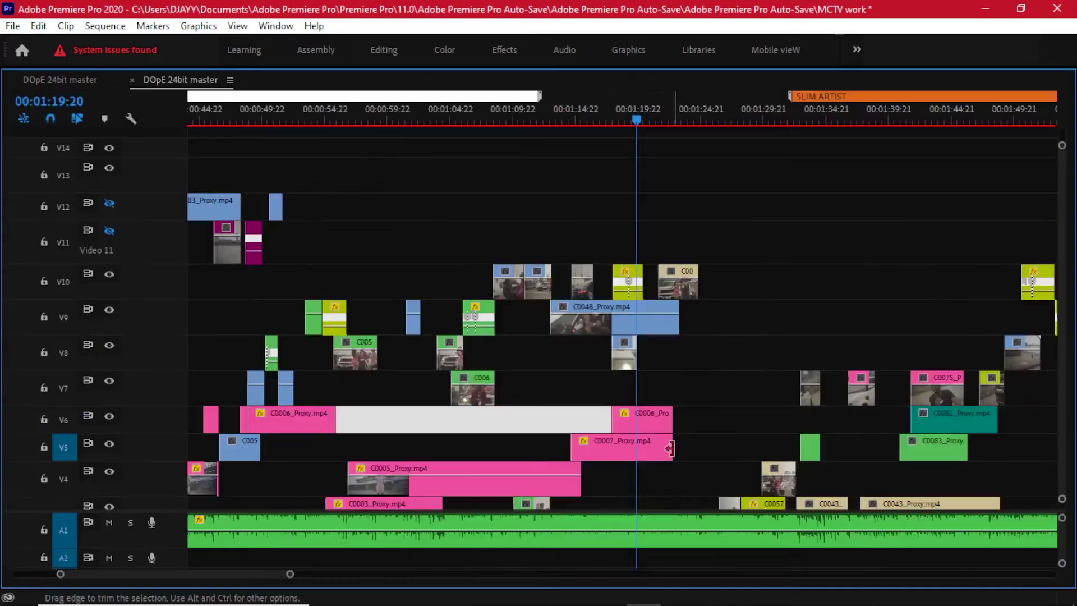
{"action": "scroll", "coordinate": [604, 411], "scroll_direction": "down", "scroll_amount": 4}
{"action": "scroll", "coordinate": [577, 387], "scroll_direction": "up", "scroll_amount": 2}
{"action": "scroll", "coordinate": [563, 370], "scroll_direction": "up", "scroll_amount": 5}
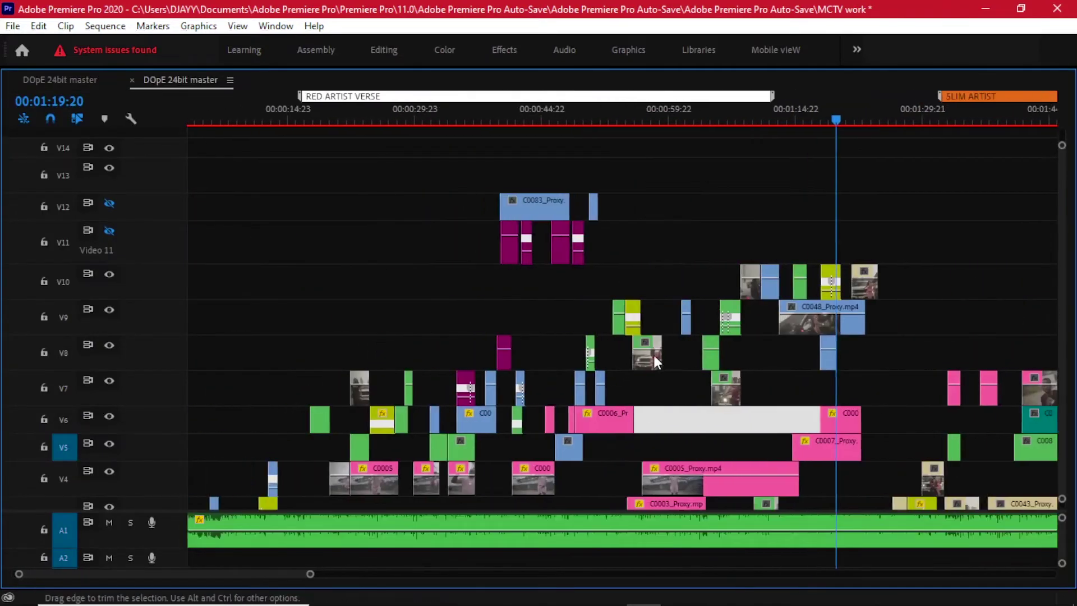
{"action": "scroll", "coordinate": [620, 354], "scroll_direction": "up", "scroll_amount": 4}
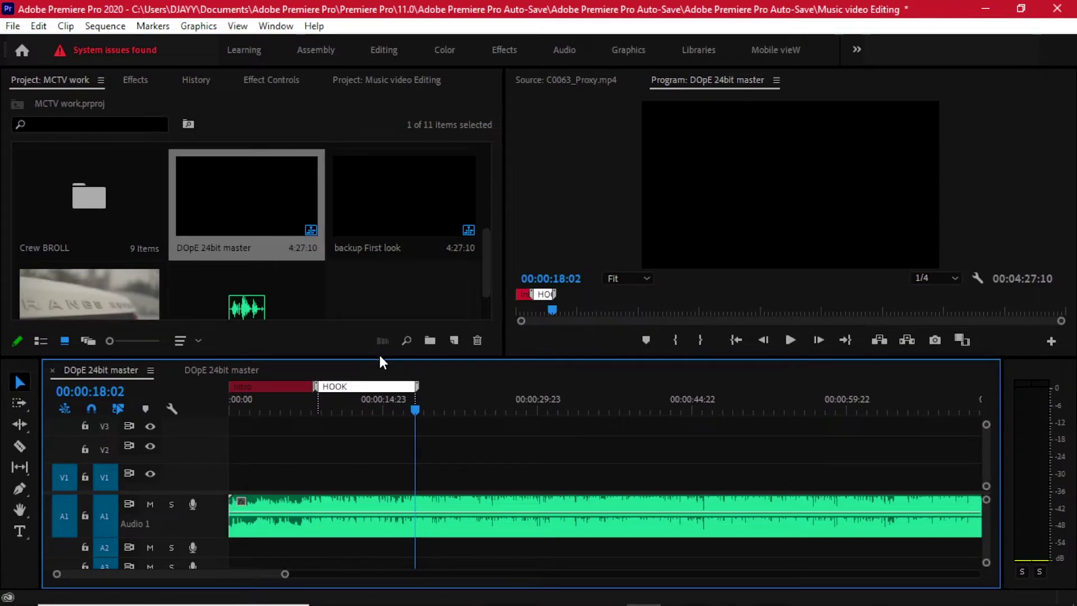
Reduce the timeline's height, open the Crew PERFORMANCE bin and apply the Rose label to all four clips.
{"action": "left_click_drag", "start_coordinate": [380, 358], "coordinate": [379, 446]}
{"action": "scroll", "coordinate": [236, 191], "scroll_direction": "up", "scroll_amount": 2}
{"action": "left_click", "coordinate": [237, 194]}
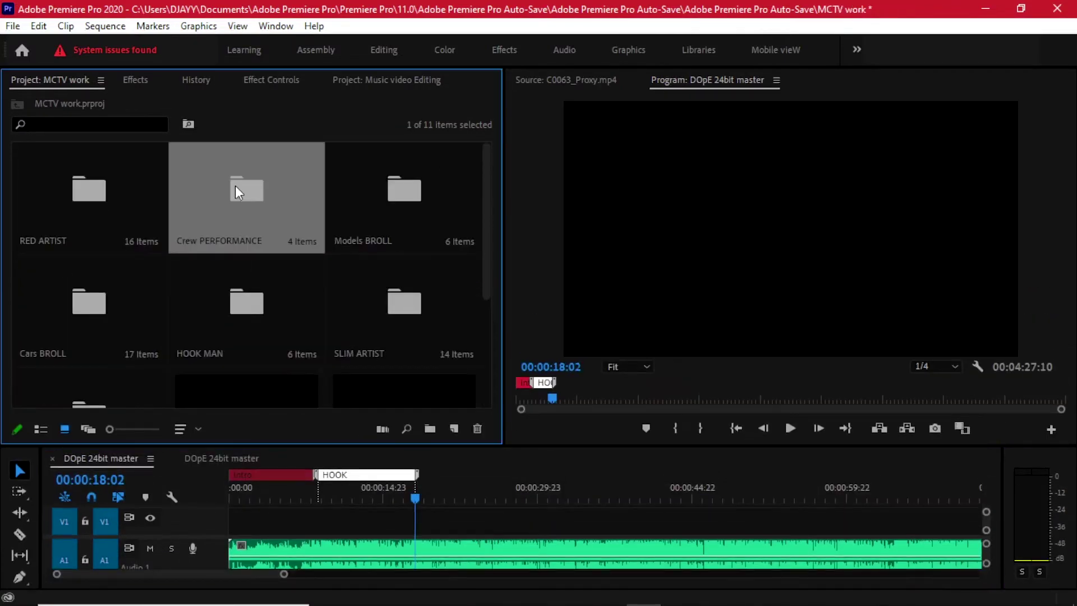
{"action": "double_click", "coordinate": [256, 199]}
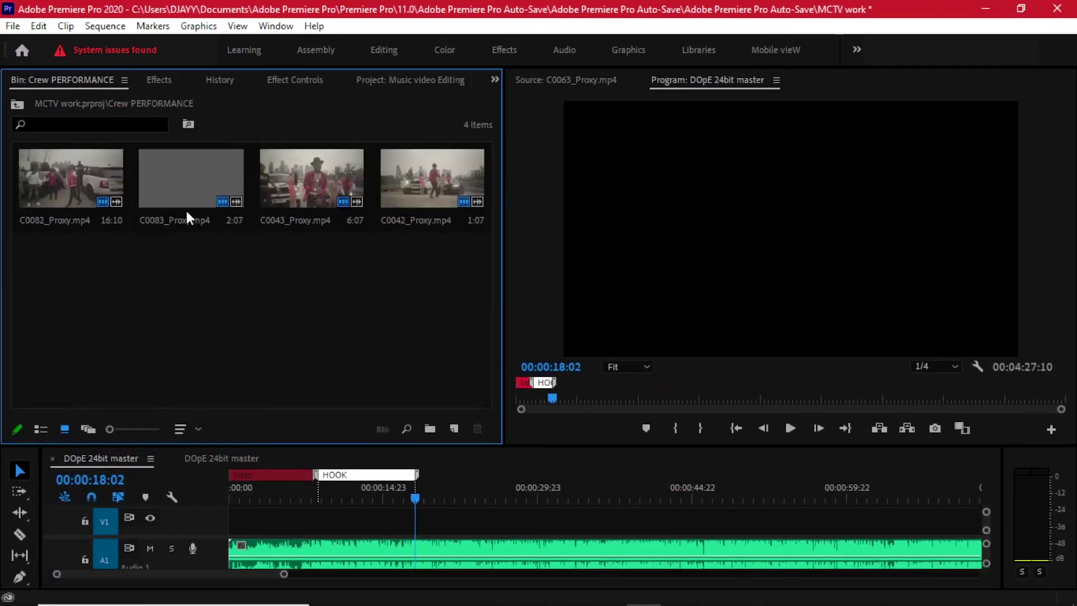
{"action": "left_click", "coordinate": [84, 185]}
{"action": "left_click", "coordinate": [403, 183], "text": "shift"}
{"action": "right_click", "coordinate": [417, 187]}
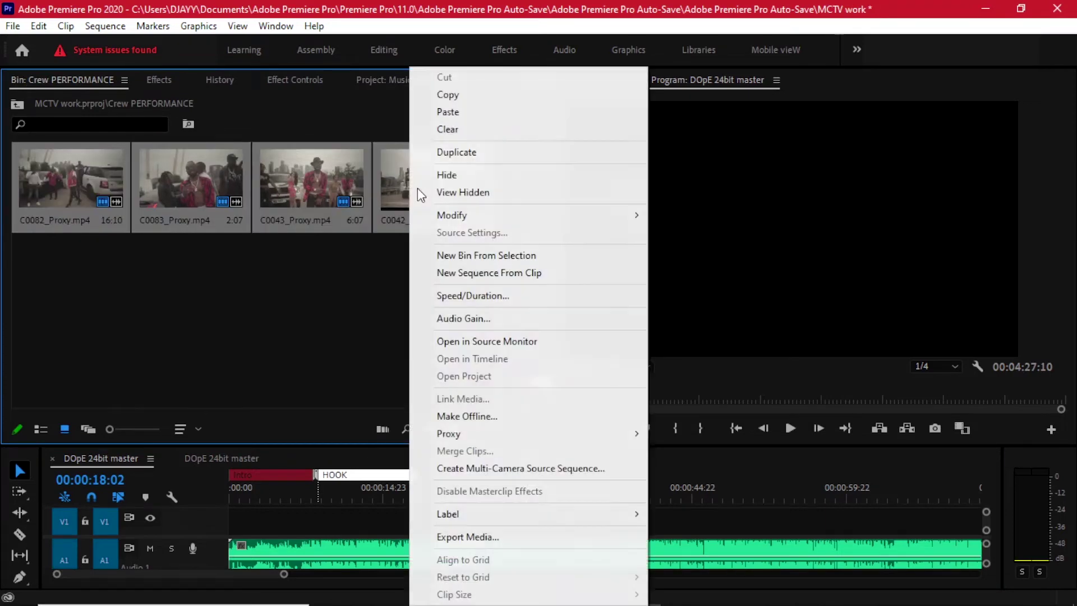
{"action": "mouse_move", "coordinate": [450, 515]}
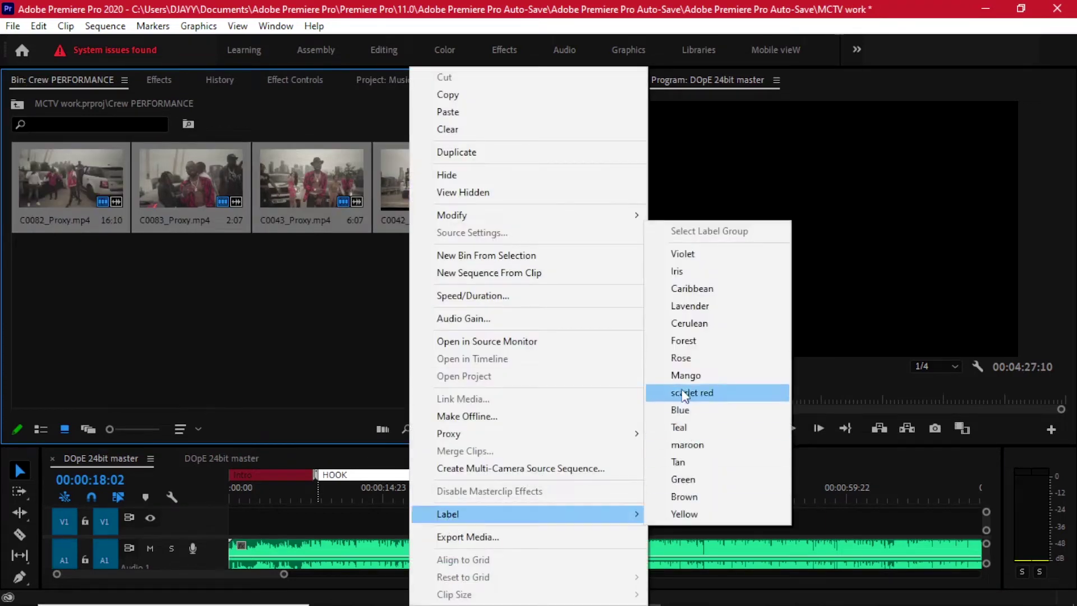
{"action": "left_click", "coordinate": [685, 364]}
{"action": "left_click", "coordinate": [256, 297]}
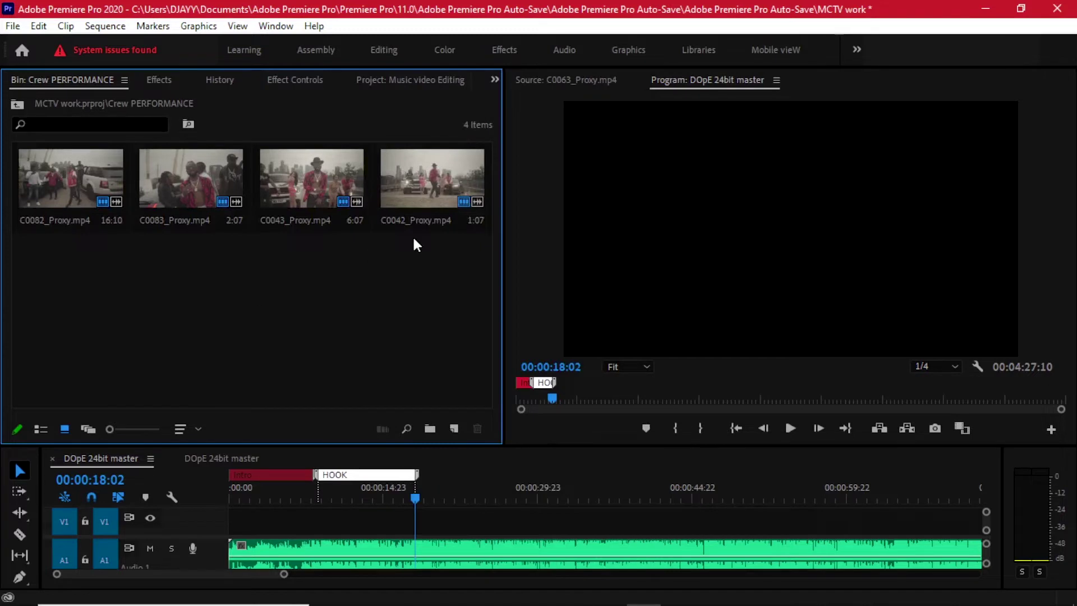
Open the Models BROLL bin and apply the Yellow label to all six clips.
{"action": "left_click", "coordinate": [17, 106]}
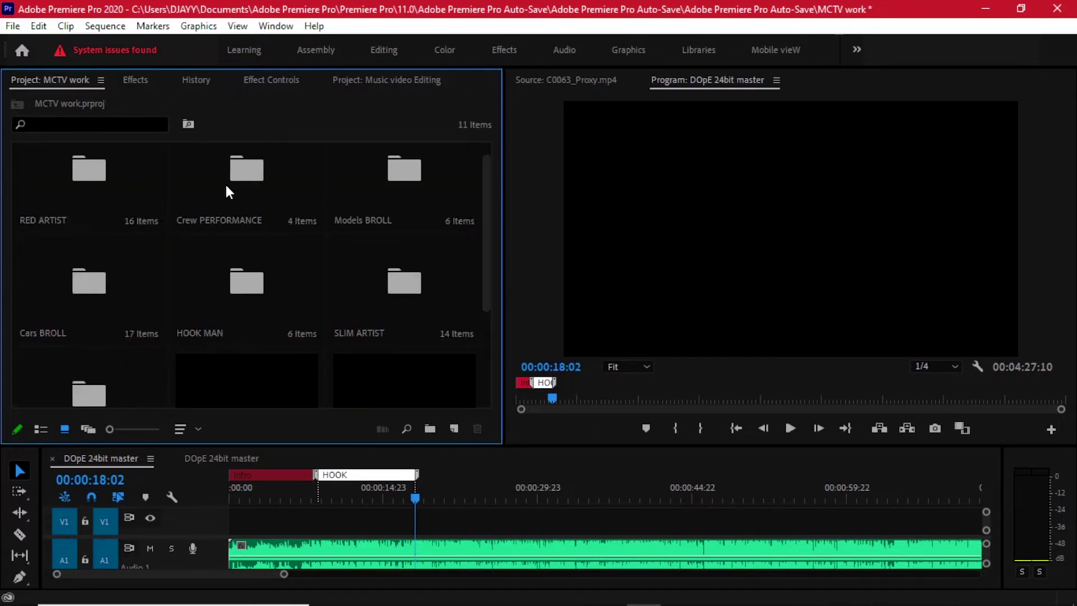
{"action": "double_click", "coordinate": [390, 178]}
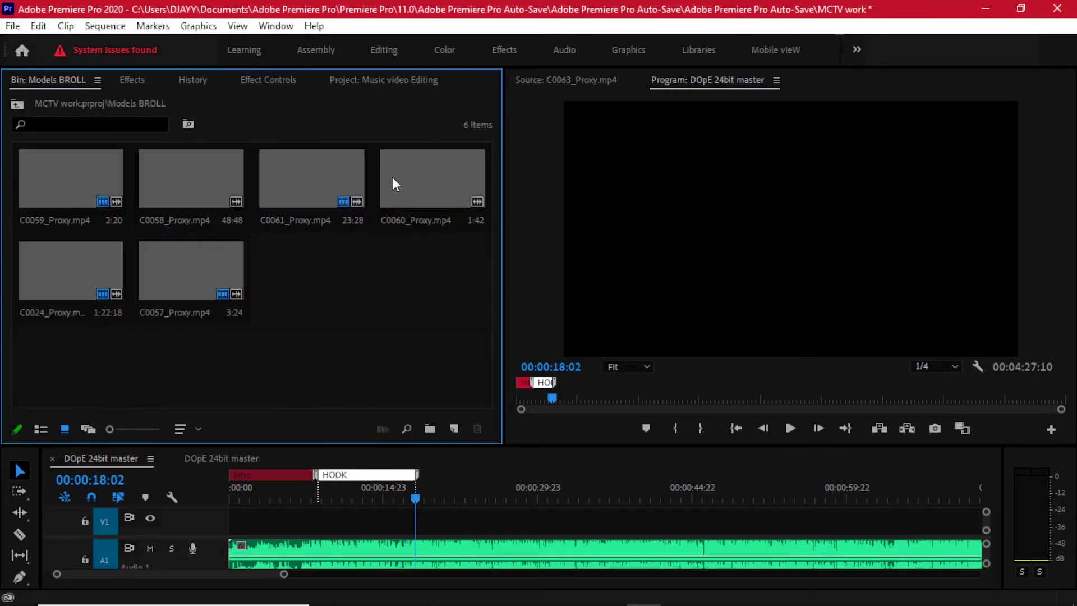
{"action": "left_click", "coordinate": [64, 183]}
{"action": "key", "text": "ctrl+a"}
{"action": "right_click", "coordinate": [160, 254]}
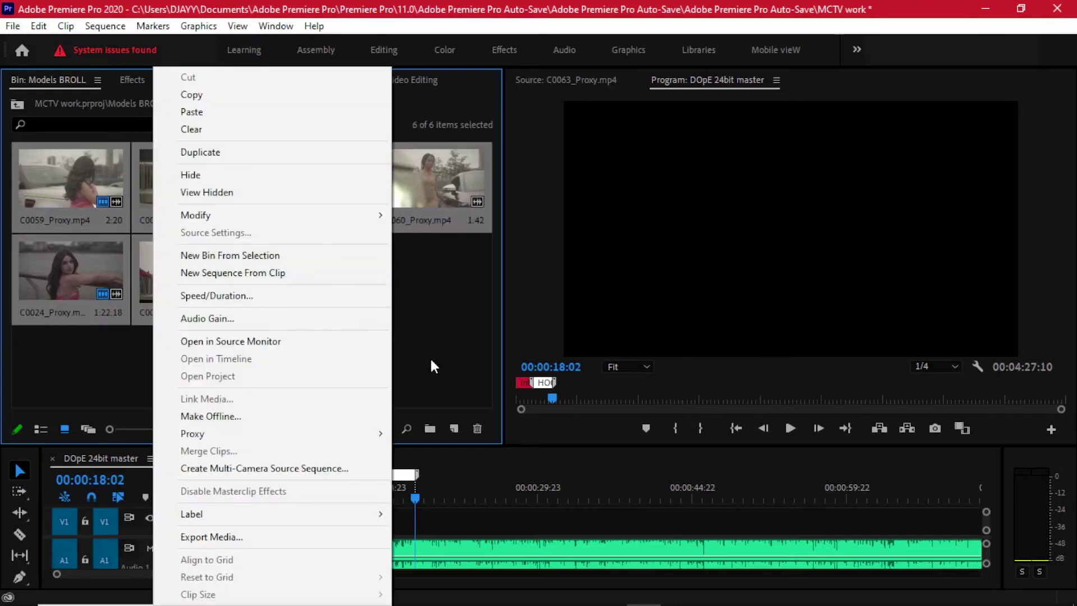
{"action": "mouse_move", "coordinate": [227, 517]}
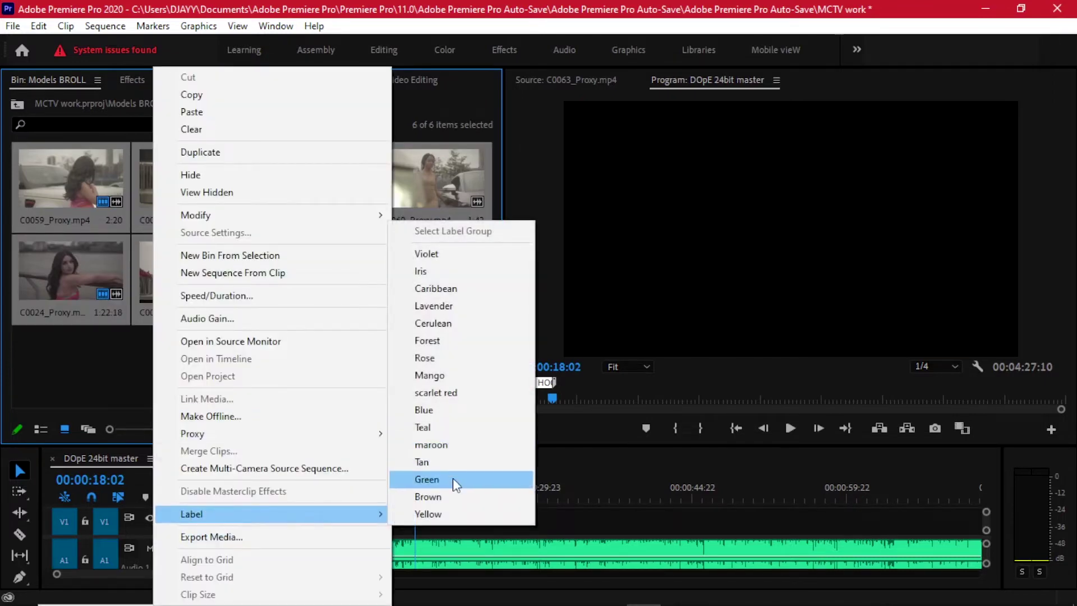
{"action": "left_click", "coordinate": [462, 514]}
Enlarge the timeline, mark C0061_Proxy.mp4's out point at 02:57:50:48 and place only its video on V2 shortly after the HOOK marker.
{"action": "left_click_drag", "start_coordinate": [419, 445], "coordinate": [419, 320]}
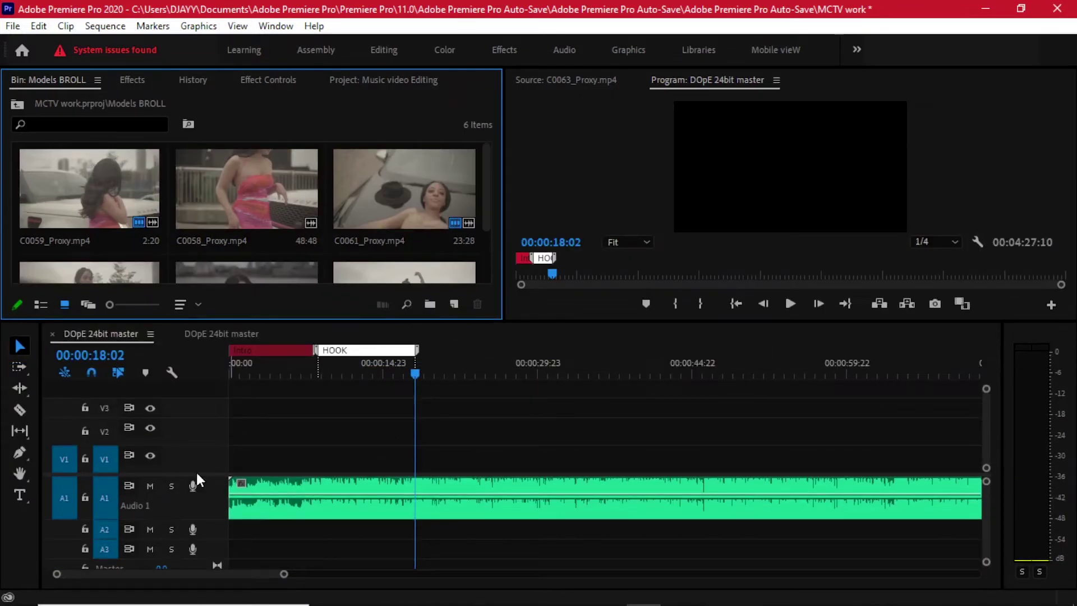
{"action": "left_click_drag", "start_coordinate": [196, 473], "coordinate": [197, 492]}
{"action": "double_click", "coordinate": [407, 180]}
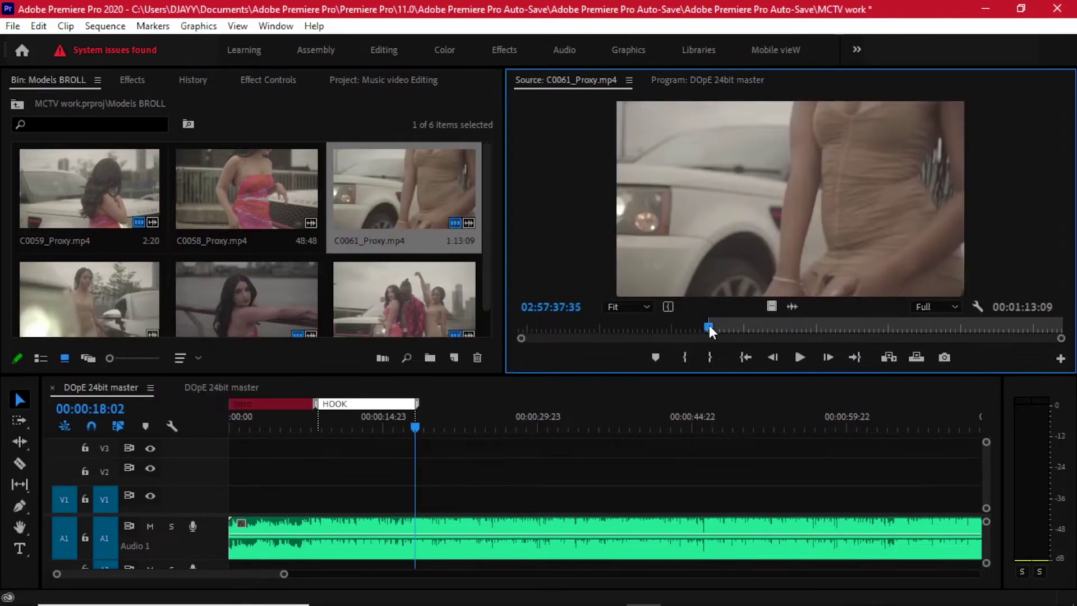
{"action": "left_click_drag", "start_coordinate": [709, 325], "coordinate": [773, 316]}
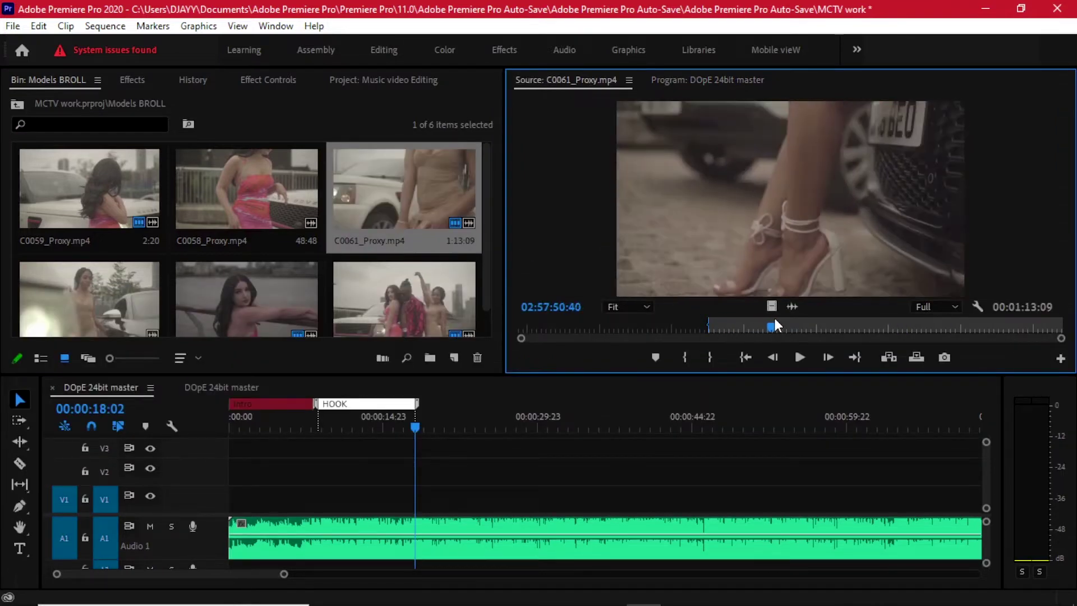
{"action": "left_click", "coordinate": [709, 356]}
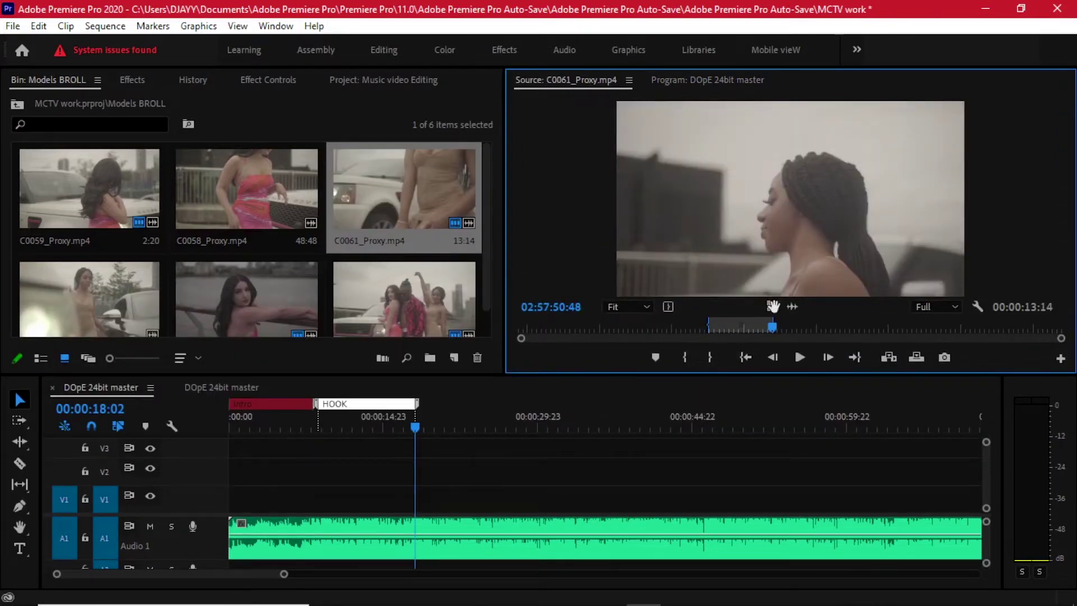
{"action": "left_click_drag", "start_coordinate": [773, 305], "coordinate": [543, 469]}
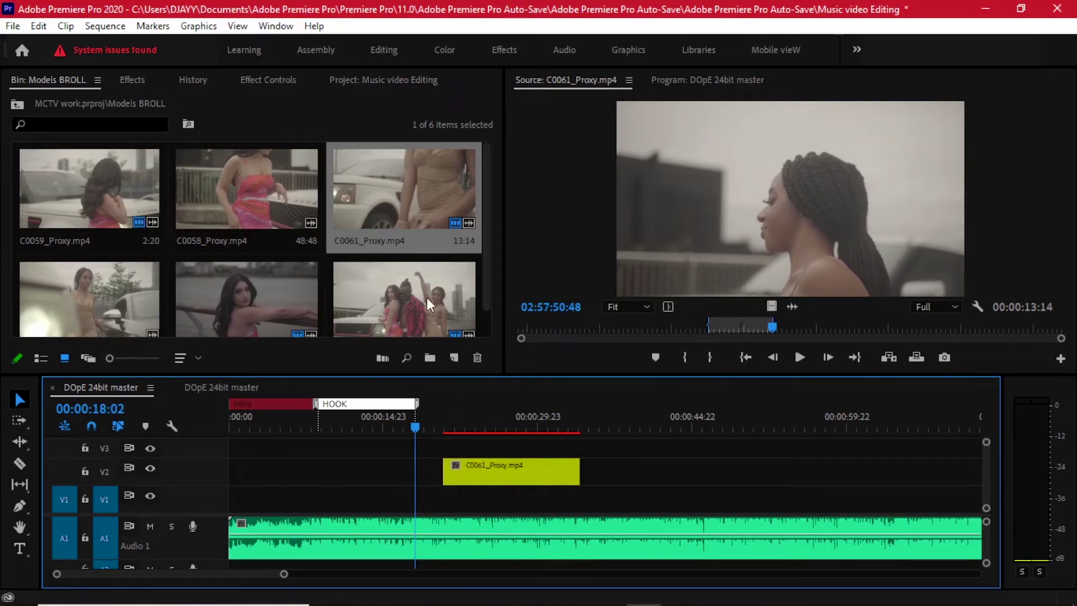
Mark C0060_Proxy.mp4 from 02:56:47:43 to 02:56:50:16 and place only its video on V1 after the C0061_Proxy.mp4 clip.
{"action": "scroll", "coordinate": [426, 298], "scroll_direction": "down", "scroll_amount": 1}
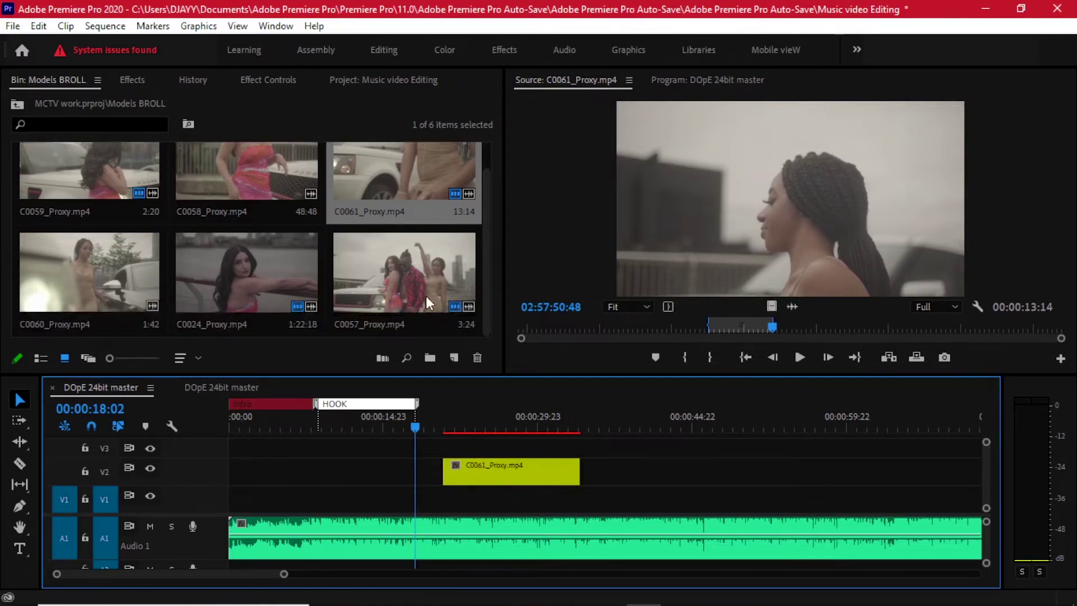
{"action": "double_click", "coordinate": [105, 281]}
{"action": "left_click", "coordinate": [580, 327]}
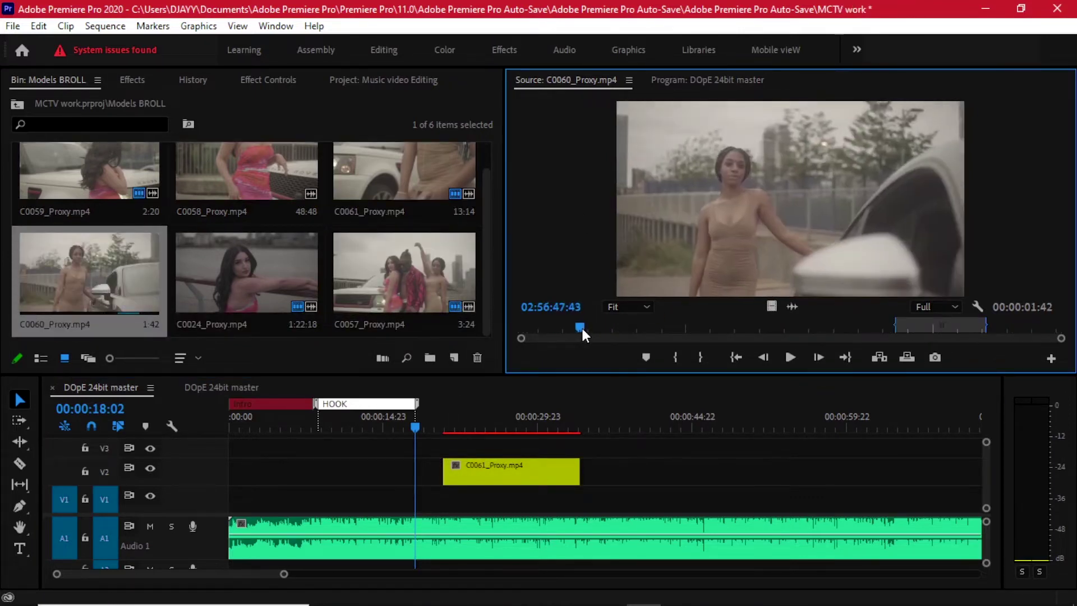
{"action": "key", "text": "i"}
{"action": "left_click", "coordinate": [701, 327]}
{"action": "key", "text": "o"}
{"action": "left_click_drag", "start_coordinate": [774, 304], "coordinate": [621, 498]}
Load C0043_Proxy.mp4 from the Crew PERFORMANCE bin and place only its video on V2 after the two yellow clips.
{"action": "left_click", "coordinate": [16, 105]}
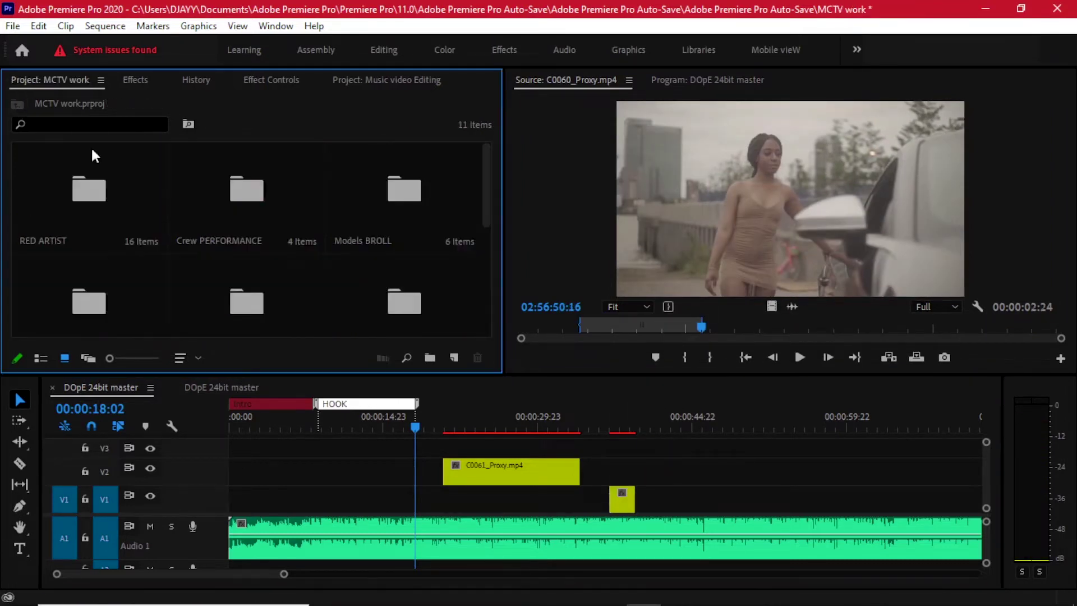
{"action": "double_click", "coordinate": [247, 184]}
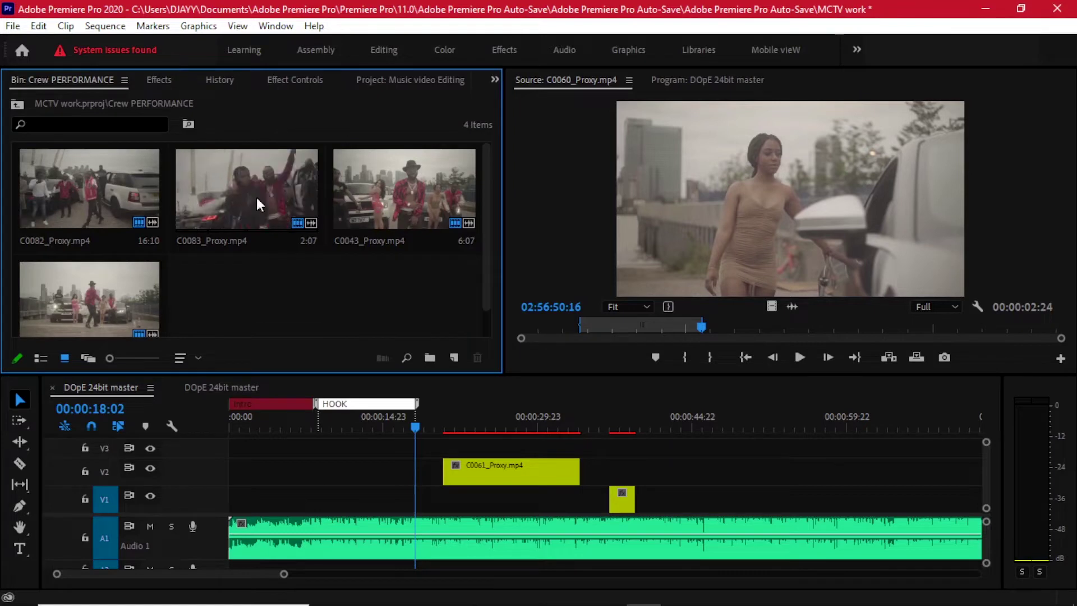
{"action": "left_click", "coordinate": [389, 205]}
{"action": "double_click", "coordinate": [388, 205]}
{"action": "left_click_drag", "start_coordinate": [734, 311], "coordinate": [702, 477]}
Preview C0083_Proxy.mp4, then mark C0042_Proxy.mp4 from 02:32:25:14 to 02:32:34:08 and place its video on V1 after the C0043_Proxy.mp4 clip.
{"action": "left_click", "coordinate": [233, 183]}
{"action": "double_click", "coordinate": [233, 183]}
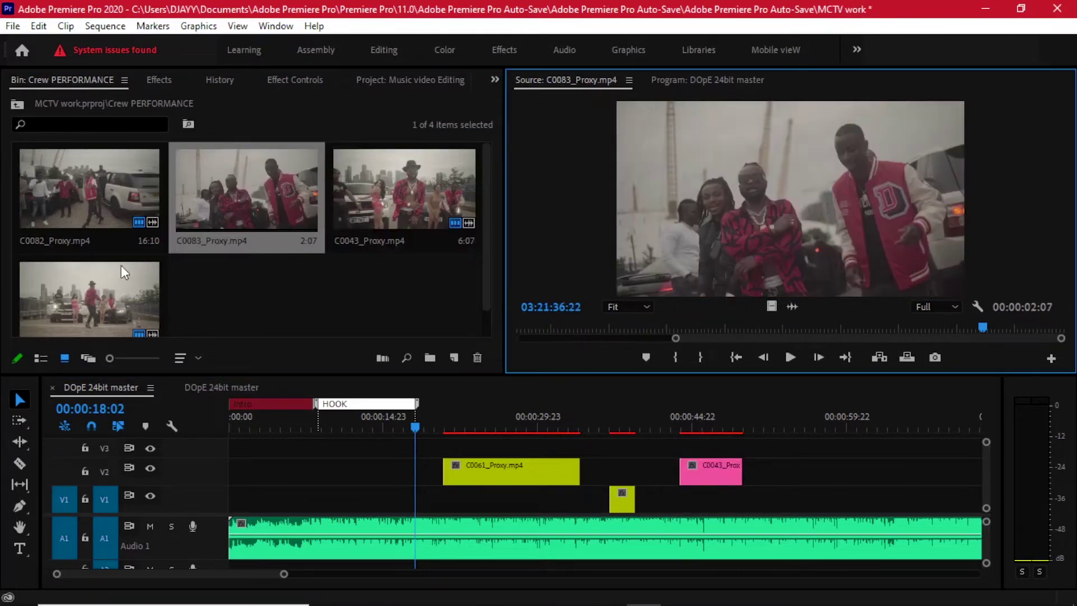
{"action": "double_click", "coordinate": [35, 295]}
{"action": "left_click", "coordinate": [677, 358]}
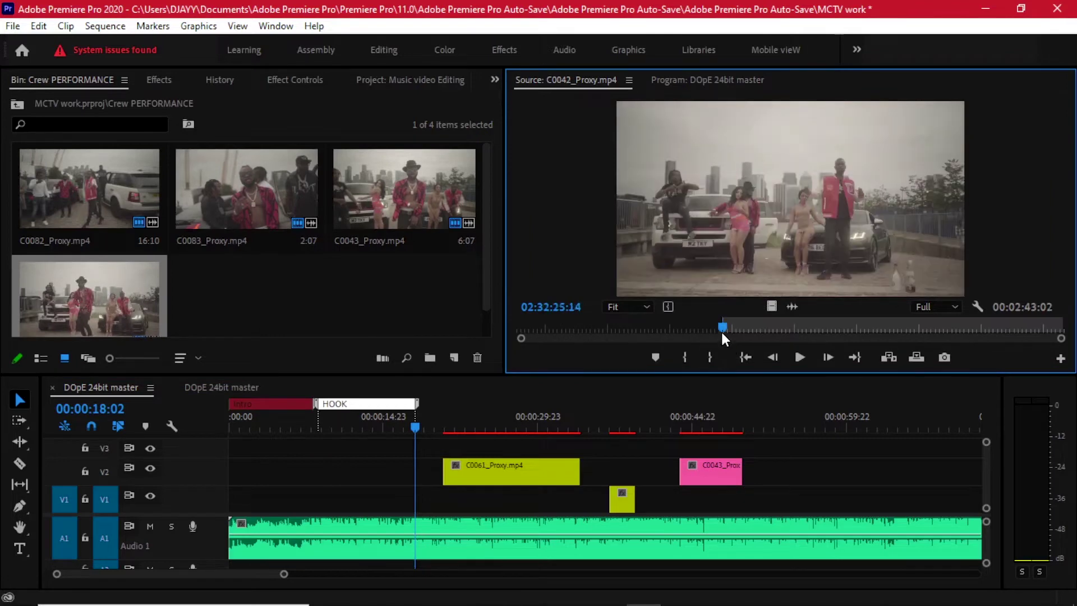
{"action": "left_click_drag", "start_coordinate": [741, 328], "coordinate": [752, 498]}
{"action": "left_click", "coordinate": [710, 357]}
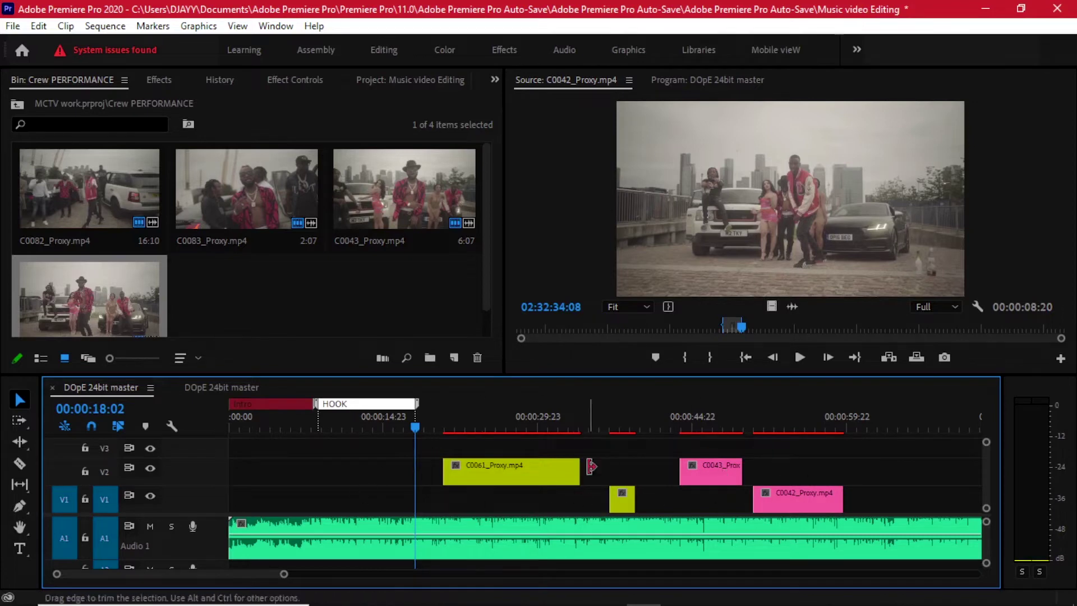
Preview the placed C0061_Proxy.mp4 clip in the sequence up to 00:00:24:03.
{"action": "scroll", "coordinate": [491, 490], "scroll_direction": "down", "scroll_amount": 1}
{"action": "scroll", "coordinate": [492, 490], "scroll_direction": "down", "scroll_amount": 1}
{"action": "left_click_drag", "start_coordinate": [427, 424], "coordinate": [422, 427]}
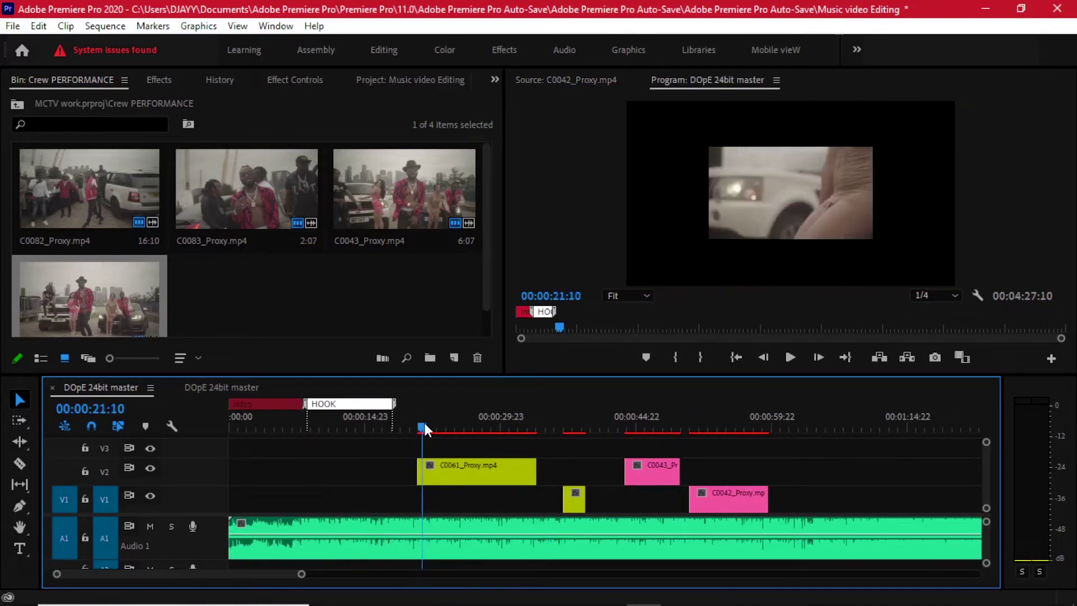
{"action": "left_click", "coordinate": [447, 428]}
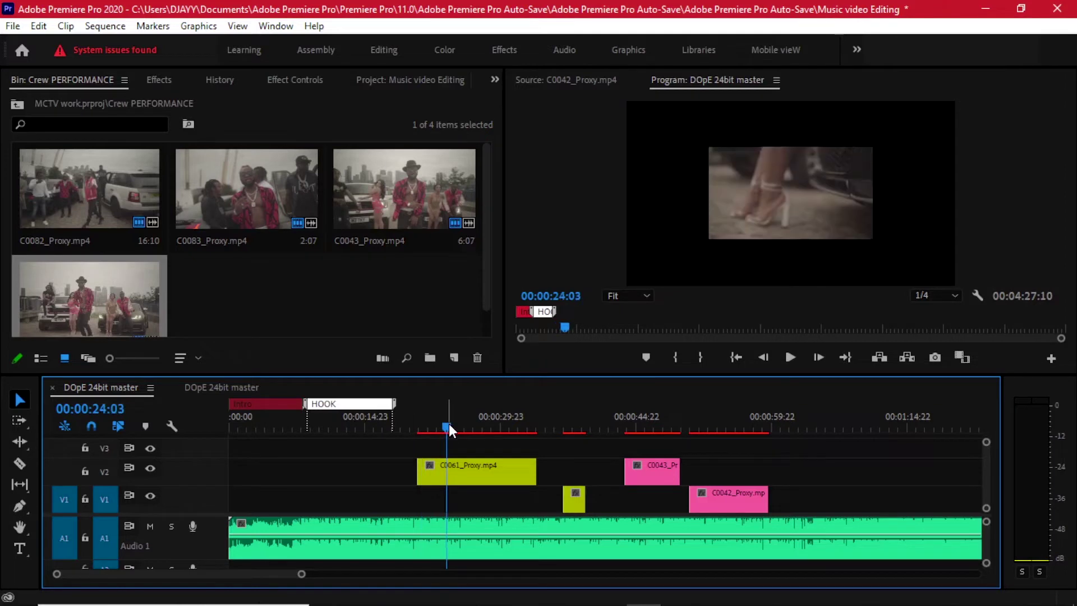
Open the Labels preferences to examine the label colours and defaults.
{"action": "left_click", "coordinate": [36, 26]}
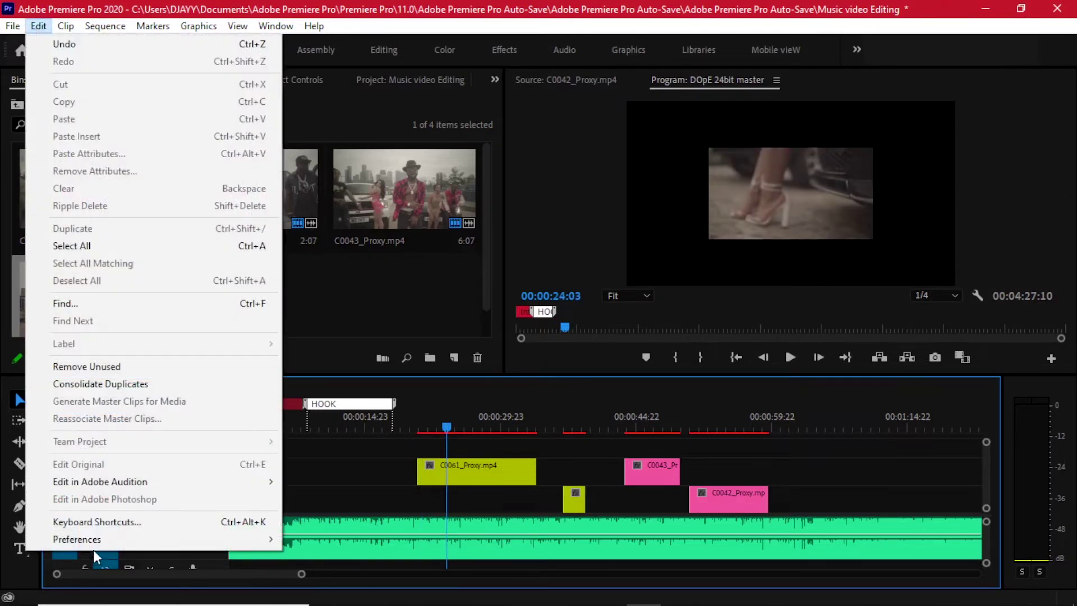
{"action": "mouse_move", "coordinate": [98, 540]}
{"action": "left_click", "coordinate": [347, 433]}
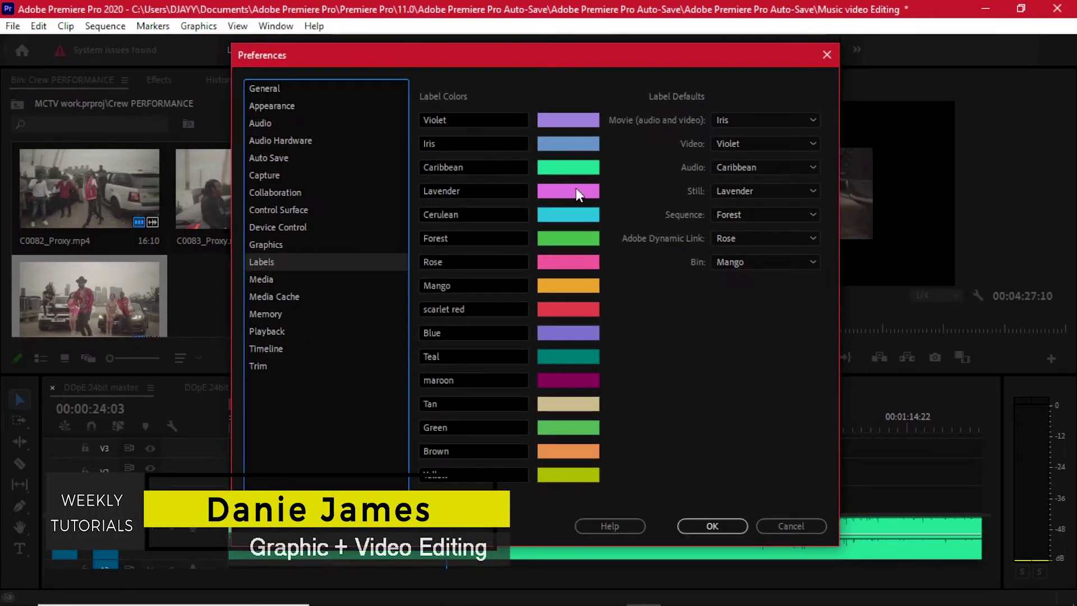
Change the Lavender label colour to bright green, rename it "bright green", and save the label preferences.
{"action": "left_click", "coordinate": [575, 188]}
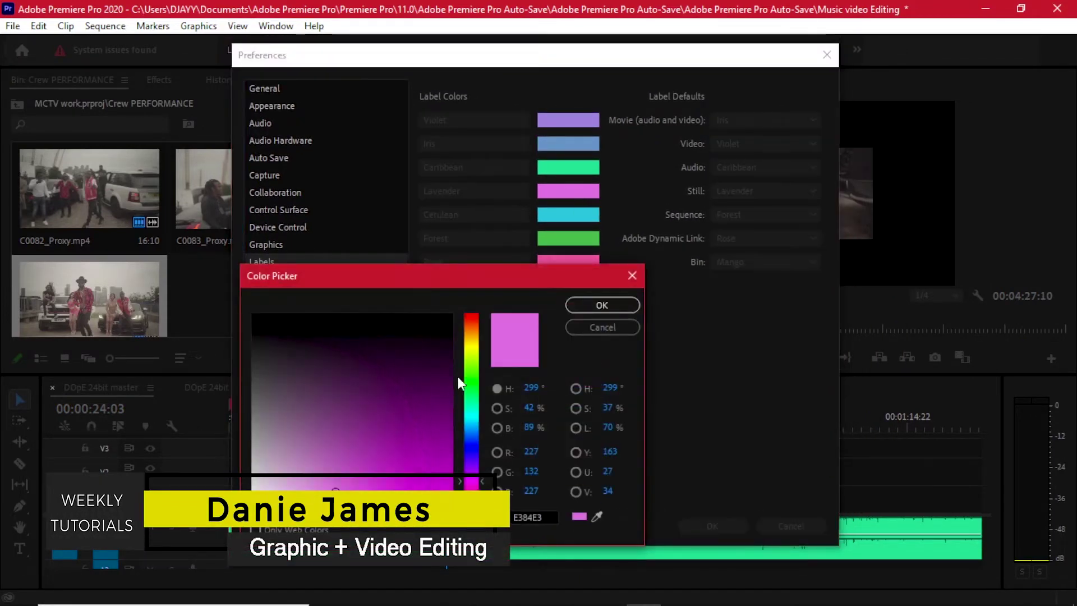
{"action": "left_click_drag", "start_coordinate": [475, 481], "coordinate": [472, 376]}
{"action": "left_click", "coordinate": [447, 502]}
{"action": "left_click", "coordinate": [571, 307]}
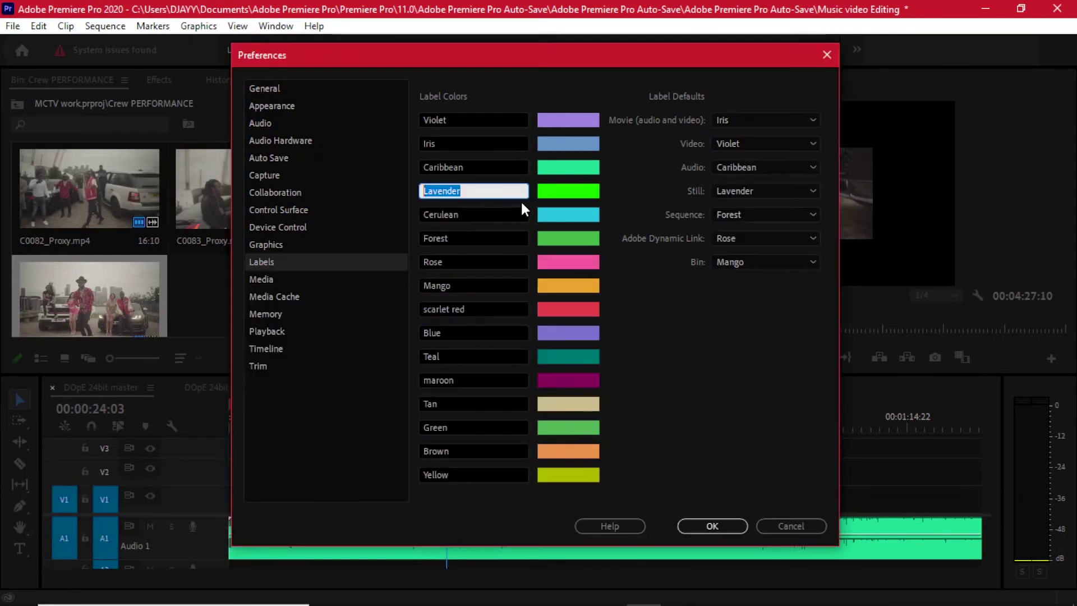
{"action": "type", "text": "bright green"}
{"action": "left_click", "coordinate": [570, 377]}
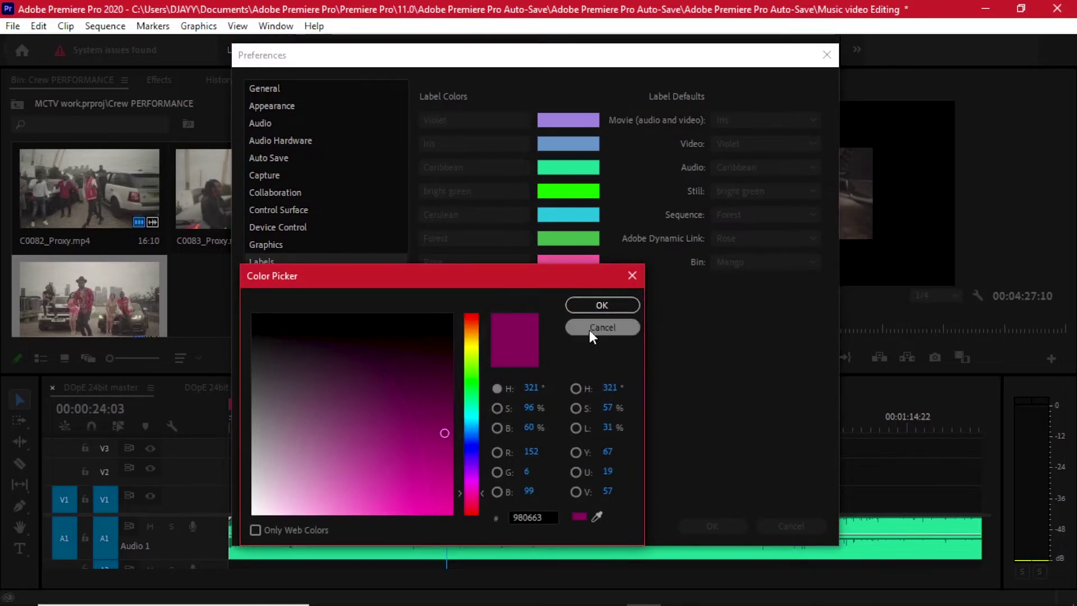
{"action": "left_click", "coordinate": [590, 328]}
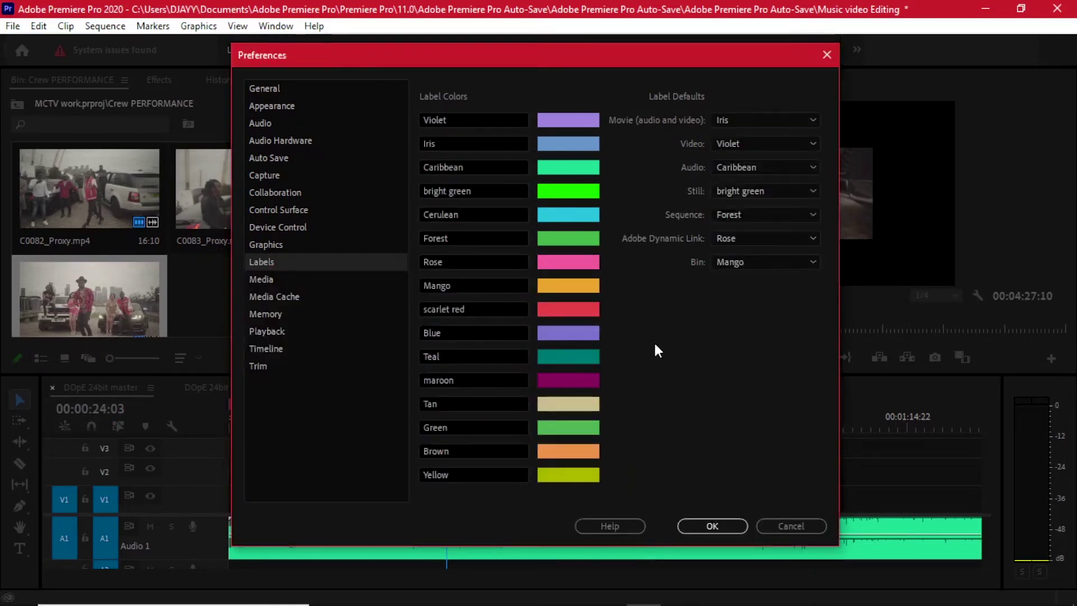
{"action": "left_click", "coordinate": [722, 530]}
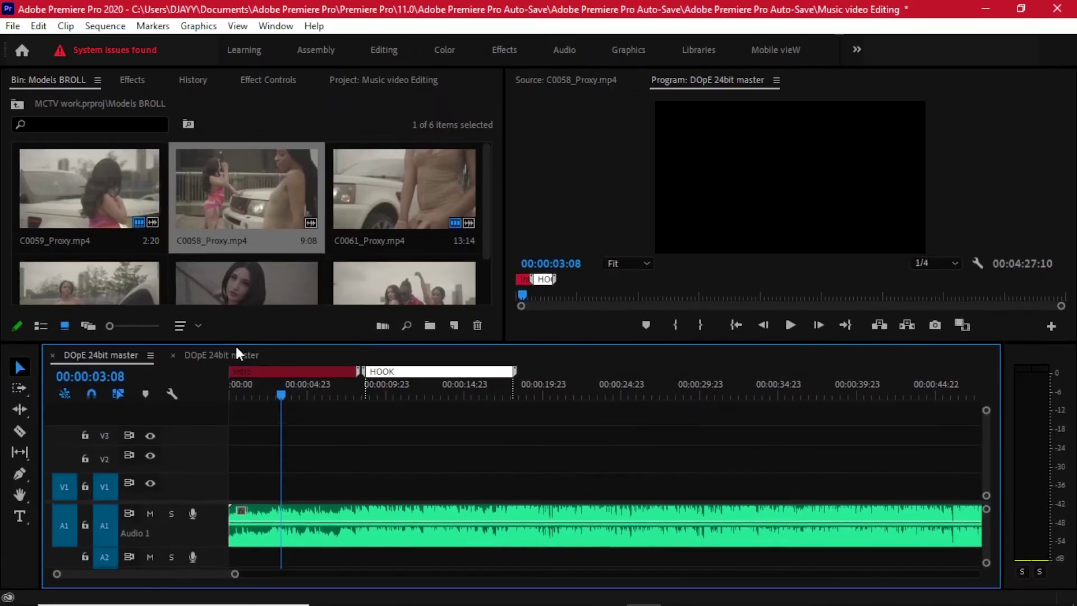
Open the edited DOpE 24bit master sequence with the RED ARTIST VERSE marker and examine its colour-coded clips from the start.
{"action": "left_click", "coordinate": [237, 353]}
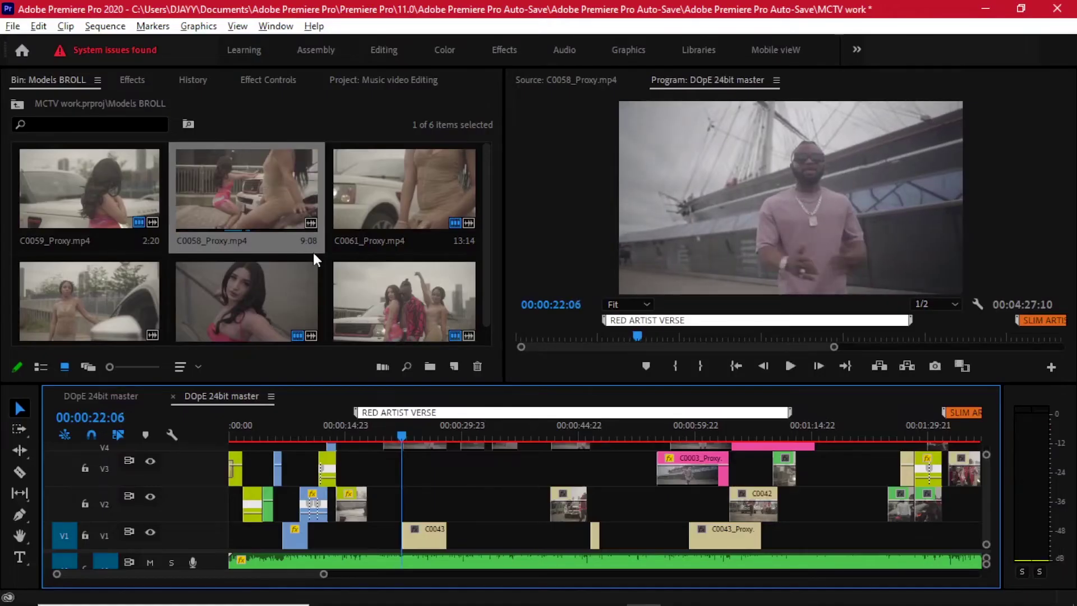
{"action": "scroll", "coordinate": [277, 478], "scroll_direction": "up", "scroll_amount": 6}
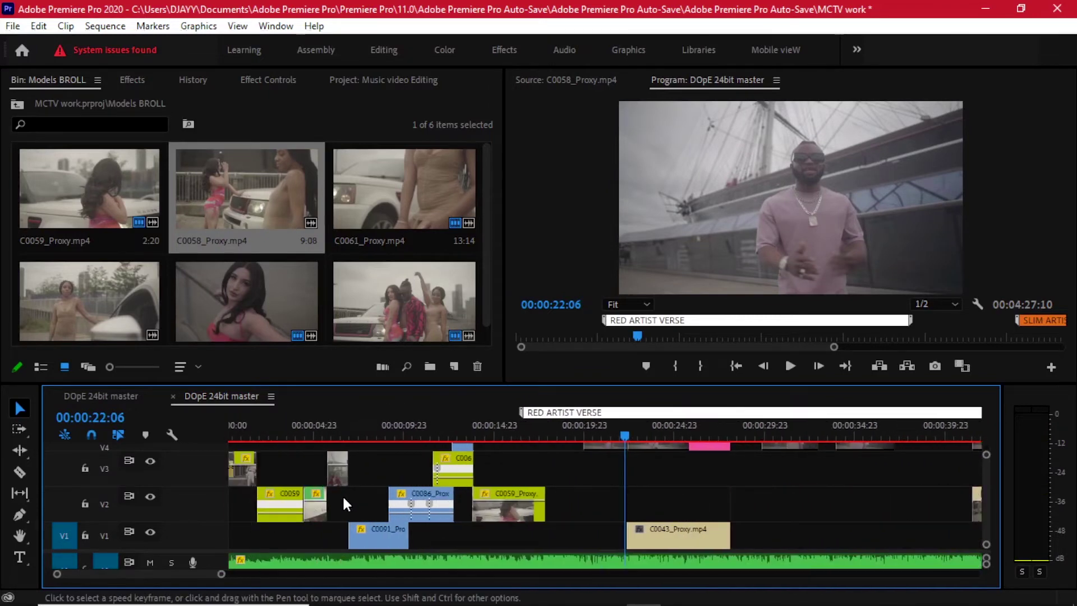
{"action": "scroll", "coordinate": [335, 492], "scroll_direction": "up", "scroll_amount": 1}
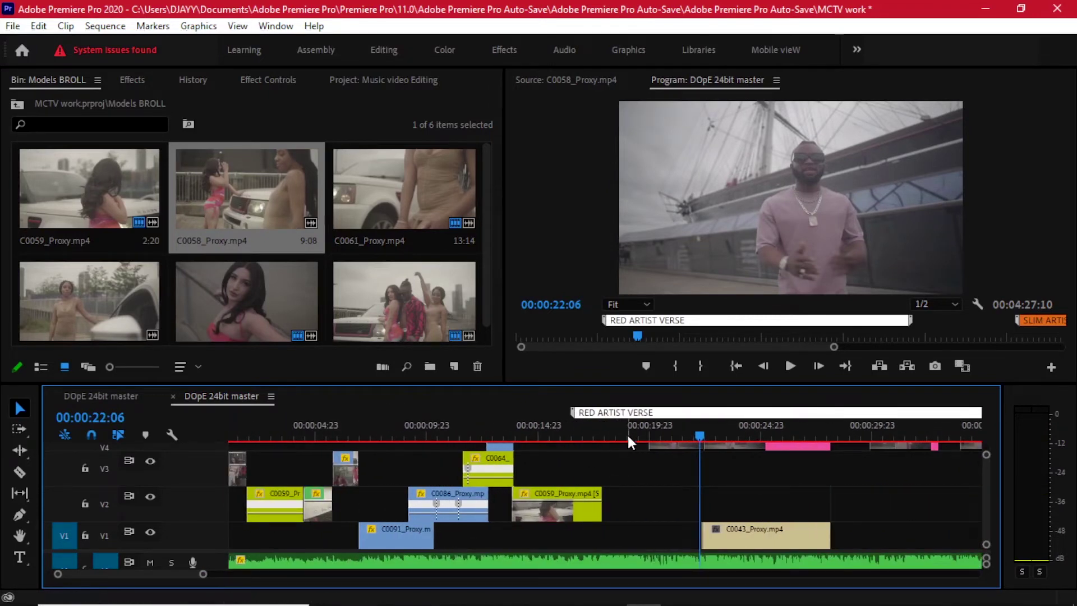
{"action": "scroll", "coordinate": [629, 443], "scroll_direction": "down", "scroll_amount": 2}
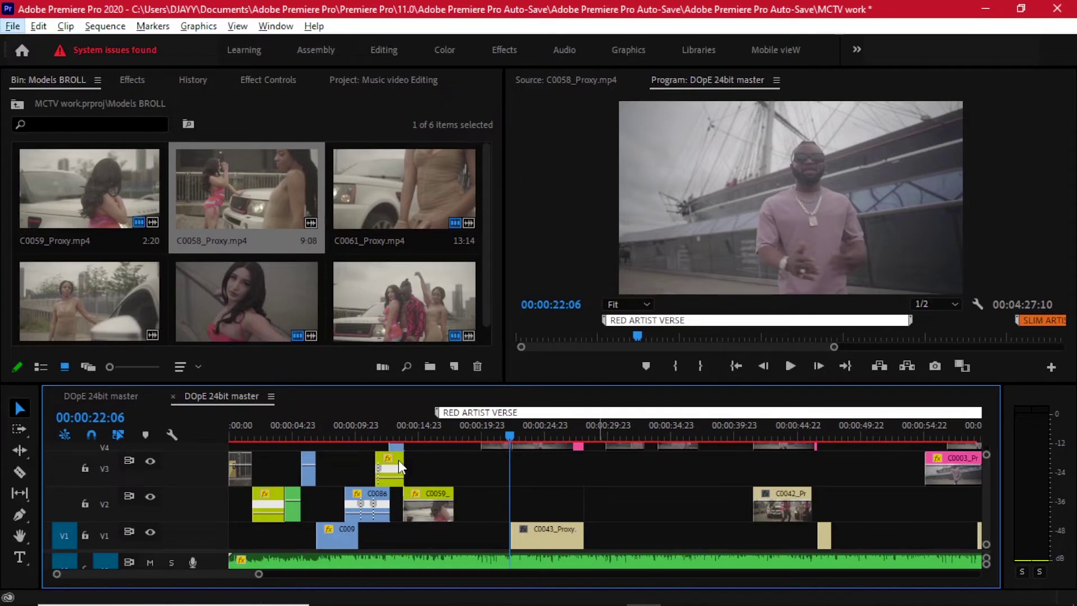
{"action": "scroll", "coordinate": [295, 482], "scroll_direction": "up", "scroll_amount": 4}
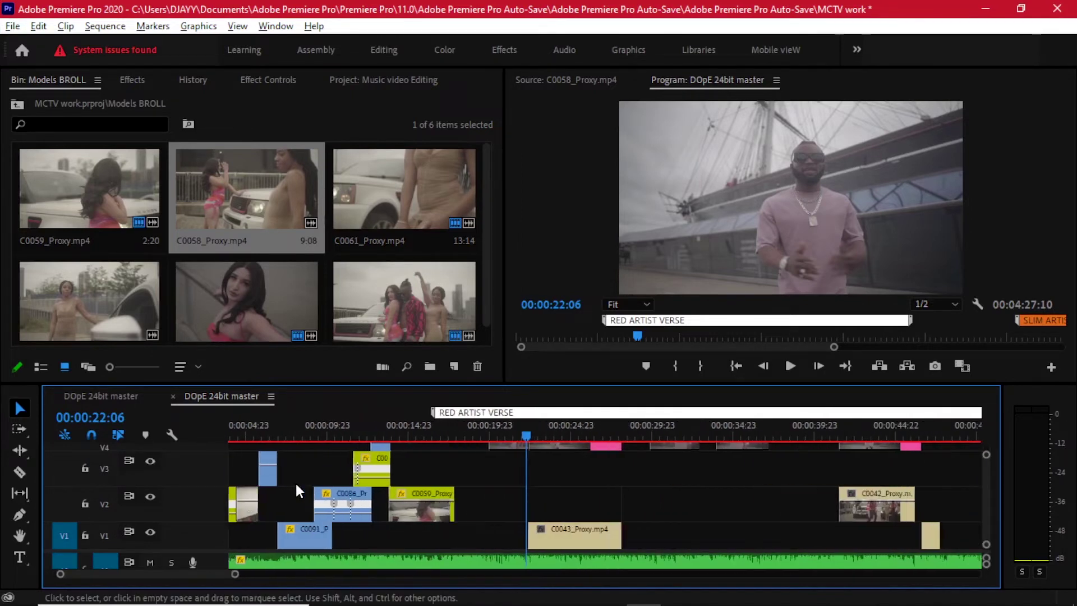
{"action": "key", "text": "Home"}
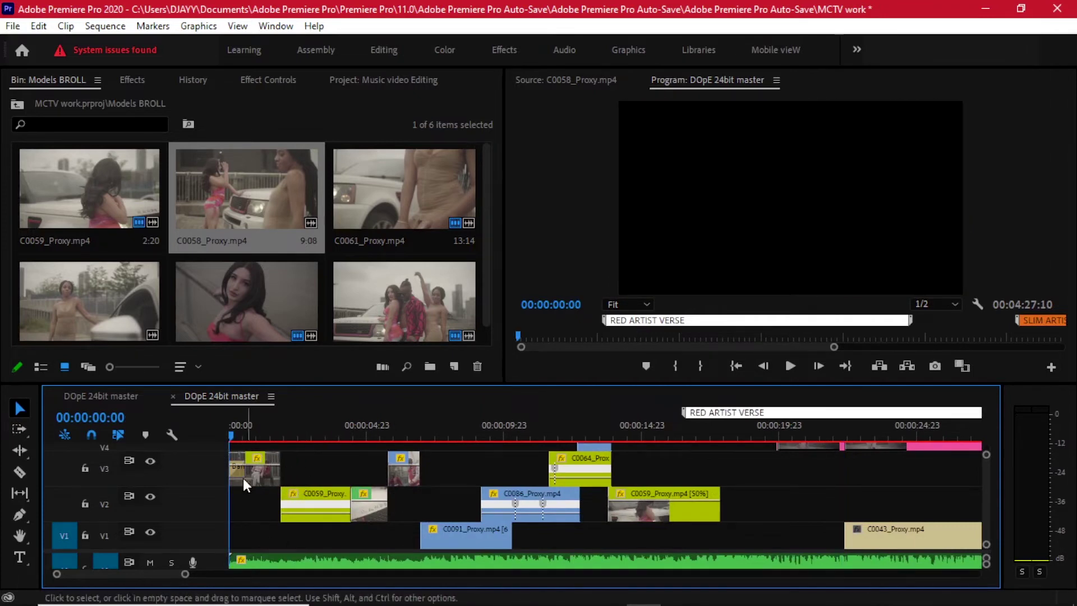
{"action": "scroll", "coordinate": [238, 474], "scroll_direction": "up", "scroll_amount": 2}
{"action": "left_click", "coordinate": [238, 473]}
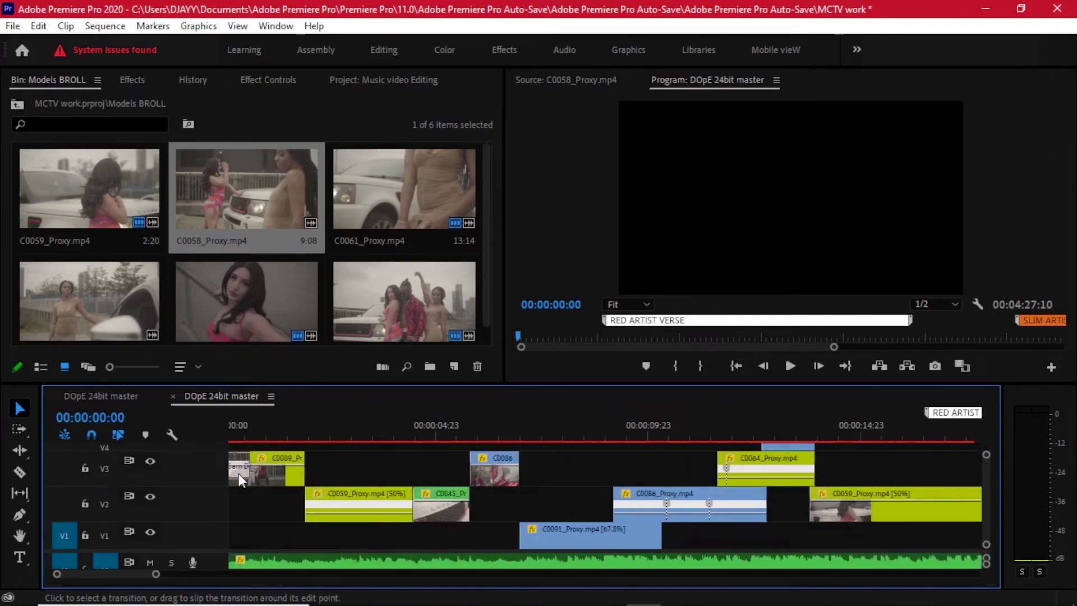
{"action": "left_click_drag", "start_coordinate": [234, 430], "coordinate": [220, 433]}
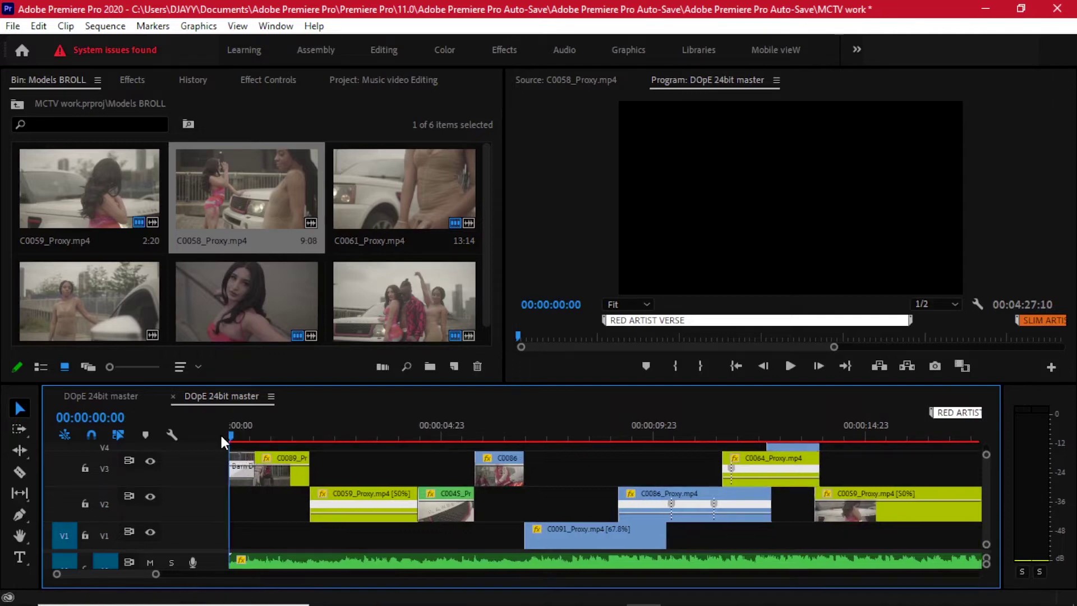
{"action": "key", "text": "XF86AudioLowerVolume"}
{"action": "key", "text": "XF86AudioLowerVolume"}
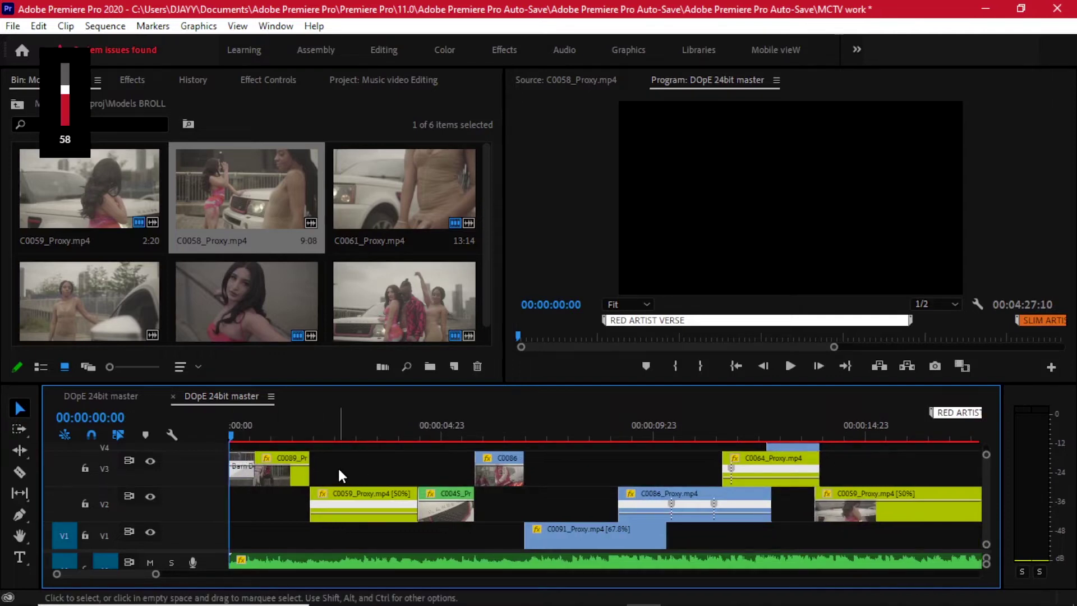
{"action": "scroll", "coordinate": [371, 500], "scroll_direction": "up", "scroll_amount": 2}
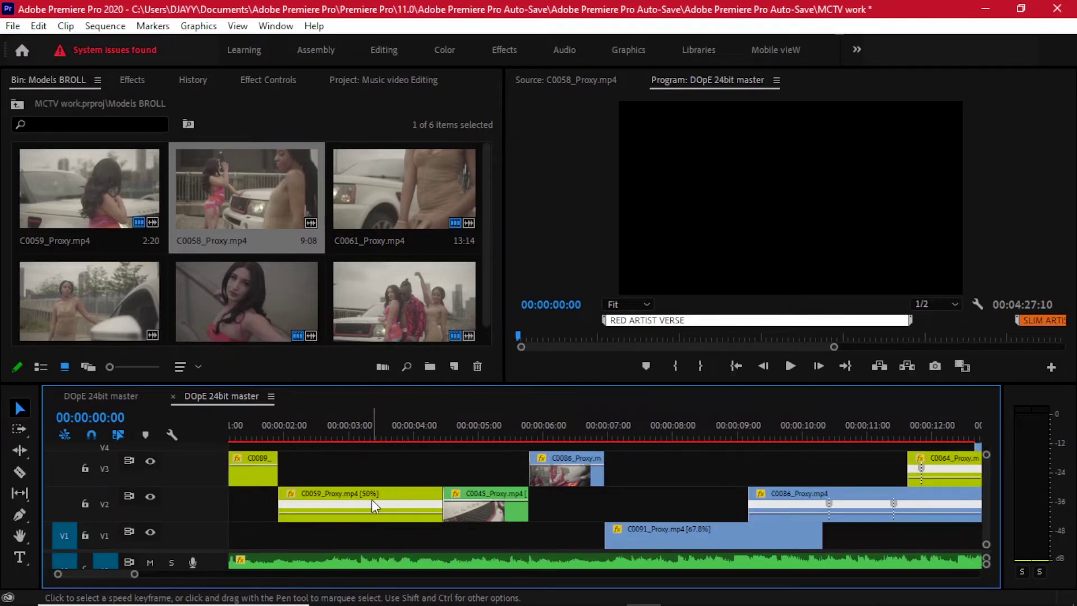
{"action": "scroll", "coordinate": [640, 509], "scroll_direction": "down", "scroll_amount": 3}
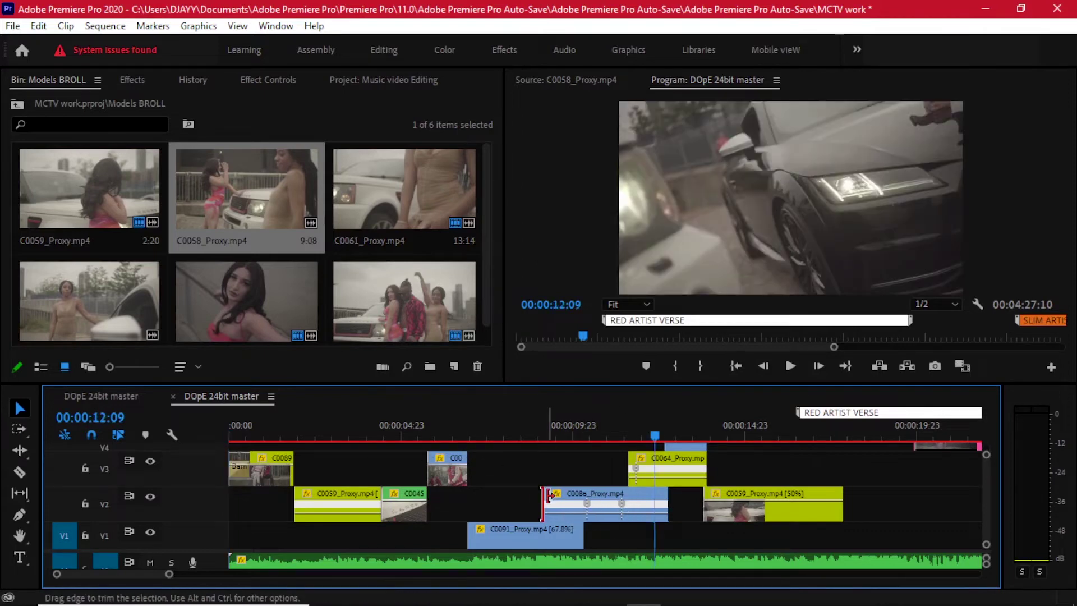
Copy the C0086_Proxy.mp4 clip from V2 and paste it on V1 of the other DOpE 24bit master sequence after the HOOK section.
{"action": "left_click_drag", "start_coordinate": [547, 497], "coordinate": [557, 498]}
{"action": "left_click", "coordinate": [561, 500]}
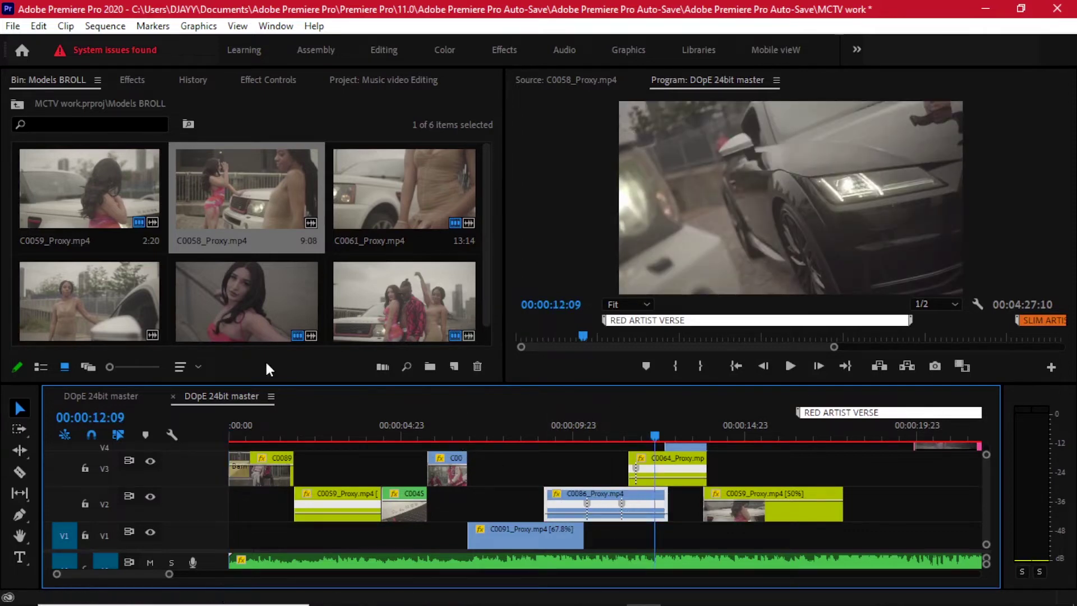
{"action": "left_click", "coordinate": [85, 397]}
{"action": "left_click", "coordinate": [589, 433]}
{"action": "key", "text": "ctrl+v"}
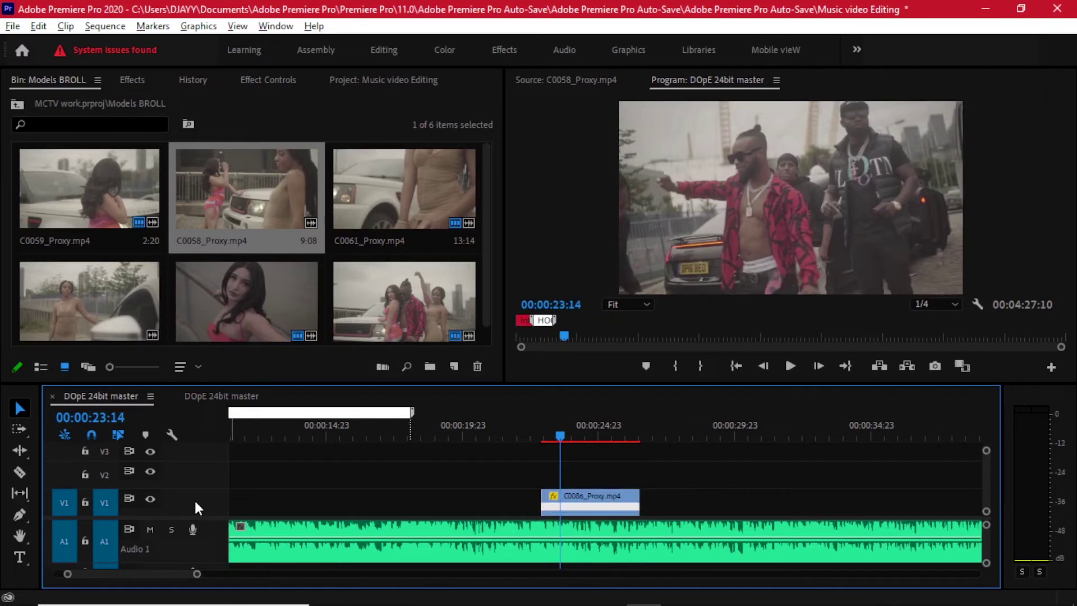
Duplicate the C0086_Proxy.mp4 clip further along V1 and remove the copy's Motion, Opacity and Time Remapping attributes.
{"action": "double_click", "coordinate": [194, 500]}
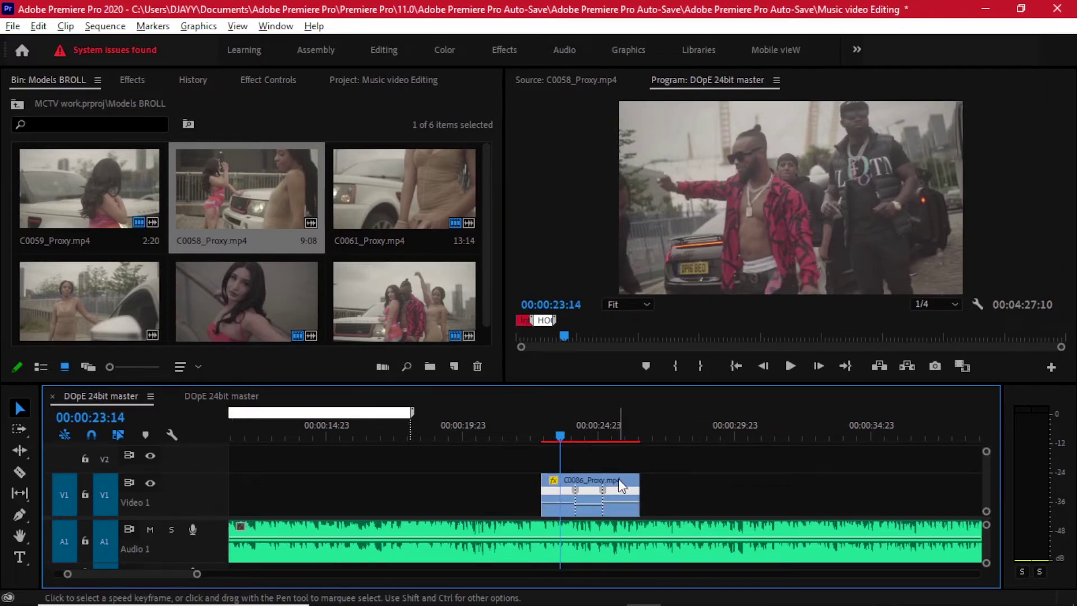
{"action": "left_click_drag", "start_coordinate": [618, 480], "coordinate": [786, 483], "text": "alt"}
{"action": "left_click_drag", "start_coordinate": [730, 491], "coordinate": [696, 491]}
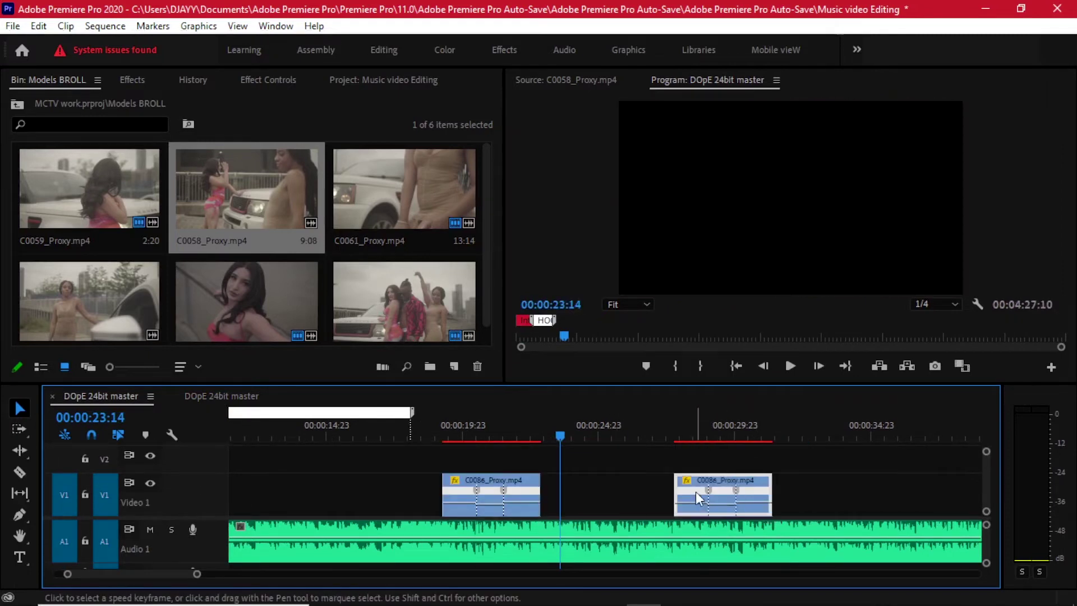
{"action": "right_click", "coordinate": [696, 491]}
{"action": "left_click", "coordinate": [791, 85]}
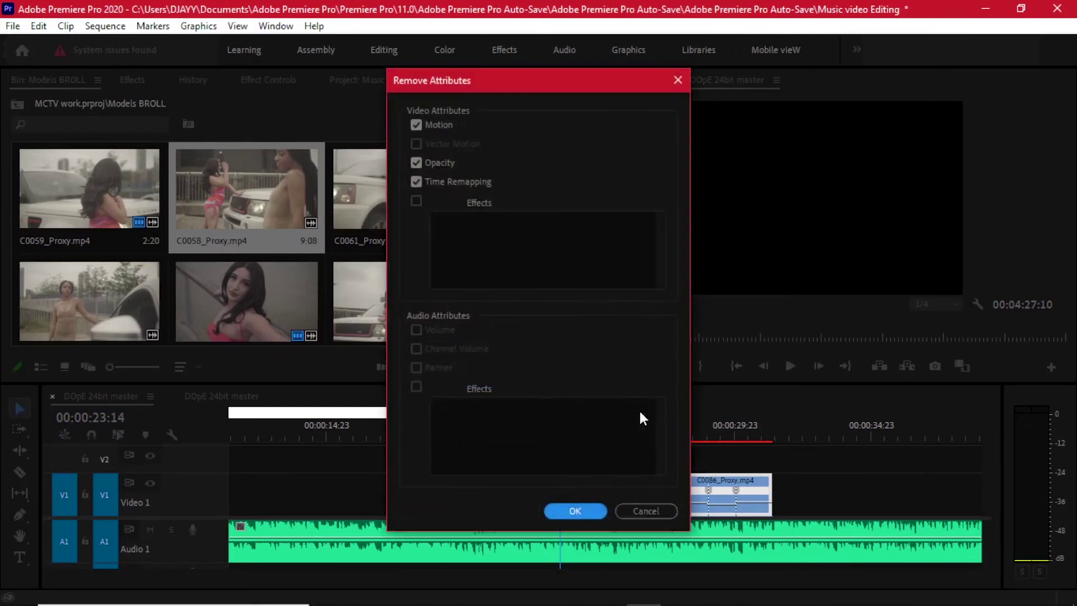
{"action": "left_click", "coordinate": [575, 510]}
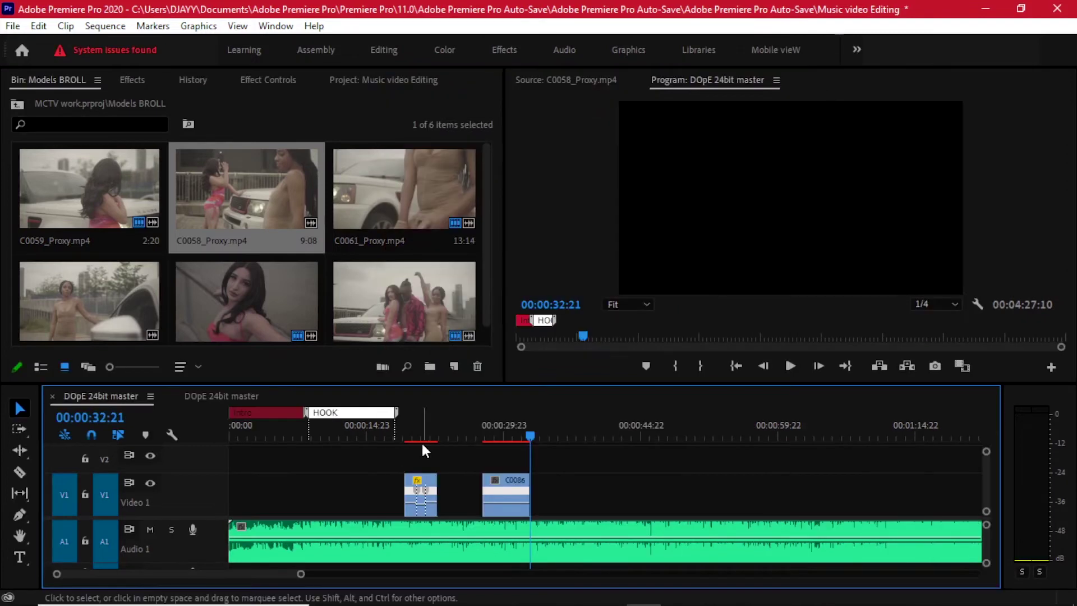
{"action": "scroll", "coordinate": [390, 488], "scroll_direction": "up", "scroll_amount": 3}
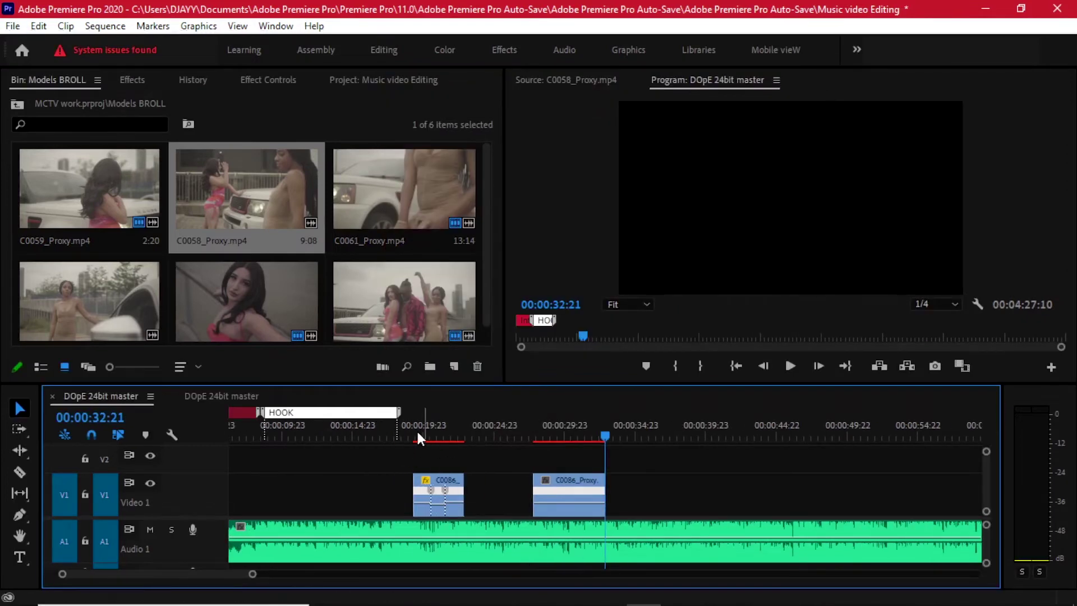
Play back the second C0086_Proxy.mp4 clip on V1 up to 00:00:32:00.
{"action": "left_click_drag", "start_coordinate": [418, 437], "coordinate": [529, 431]}
{"action": "key", "text": "space"}
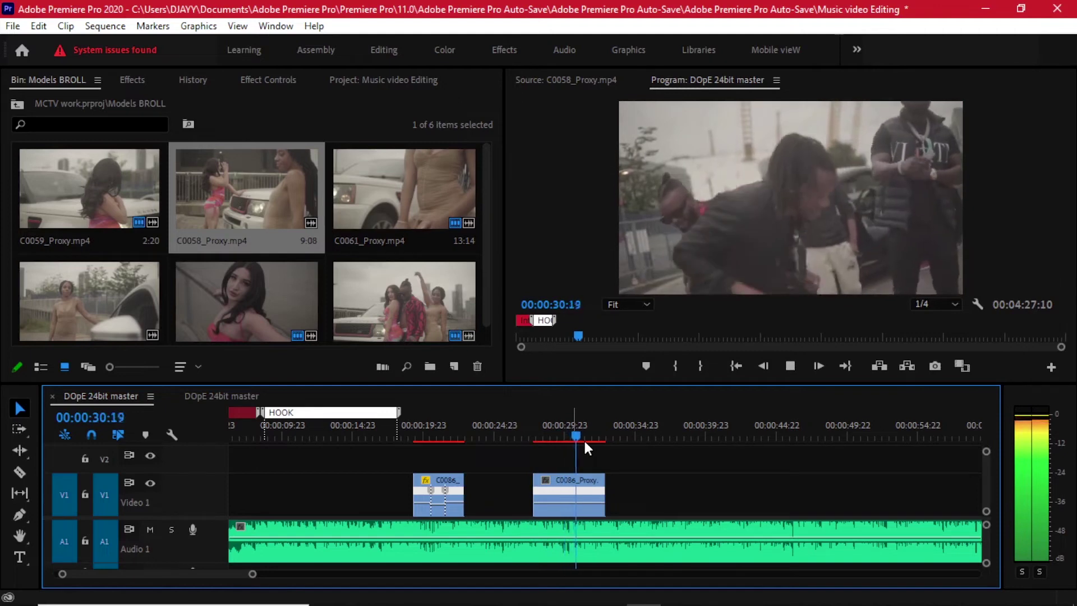
{"action": "key", "text": "space"}
Display the Time Remapping speed line on the second C0086_Proxy.mp4 clip.
{"action": "scroll", "coordinate": [543, 488], "scroll_direction": "up", "scroll_amount": 2}
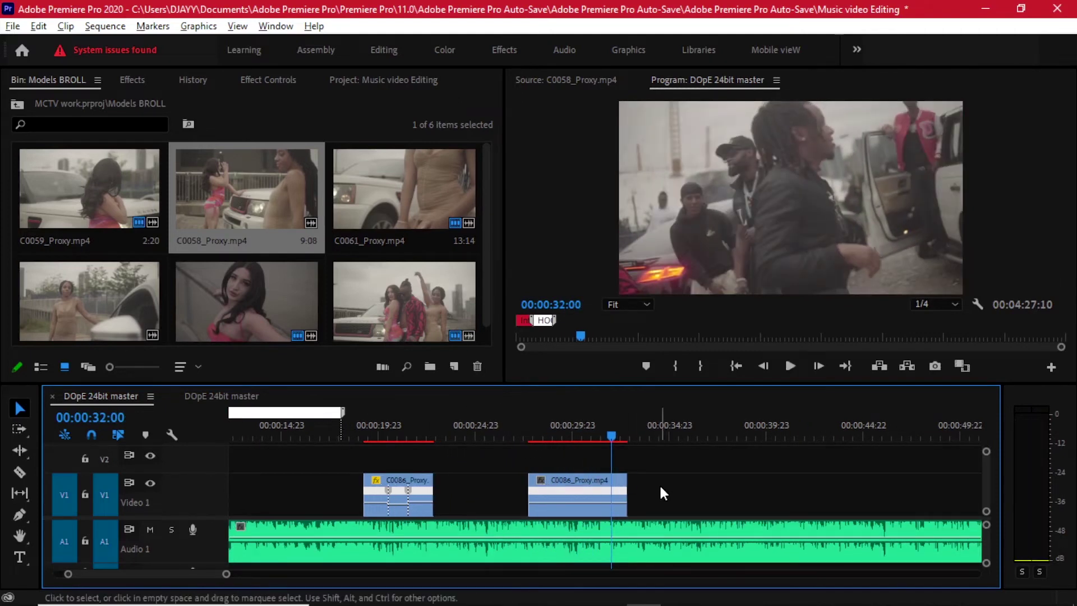
{"action": "scroll", "coordinate": [645, 488], "scroll_direction": "up", "scroll_amount": 3}
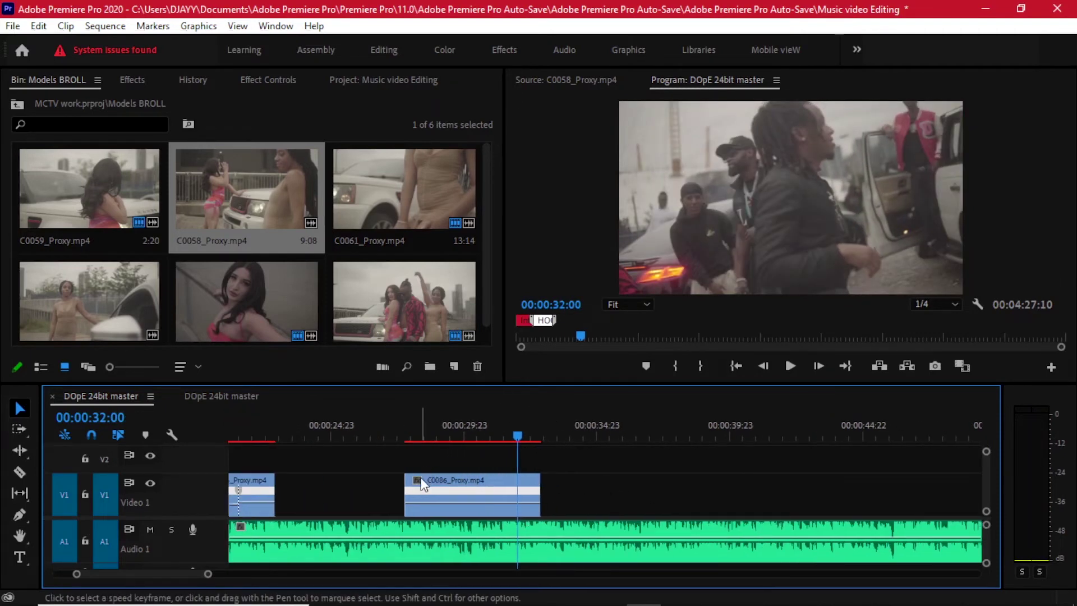
{"action": "left_click", "coordinate": [423, 486]}
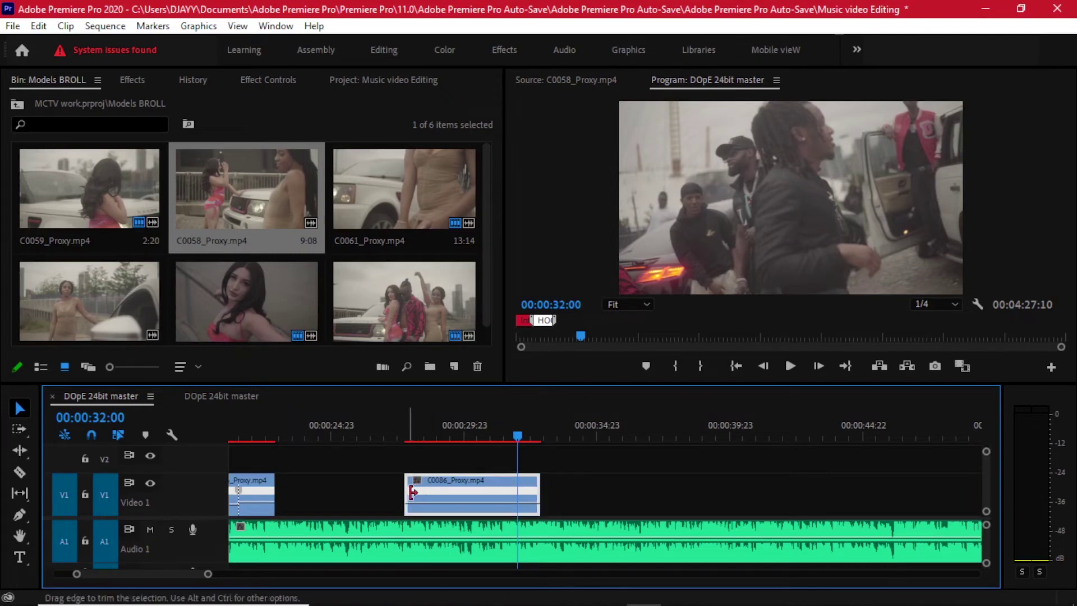
{"action": "left_click", "coordinate": [417, 485]}
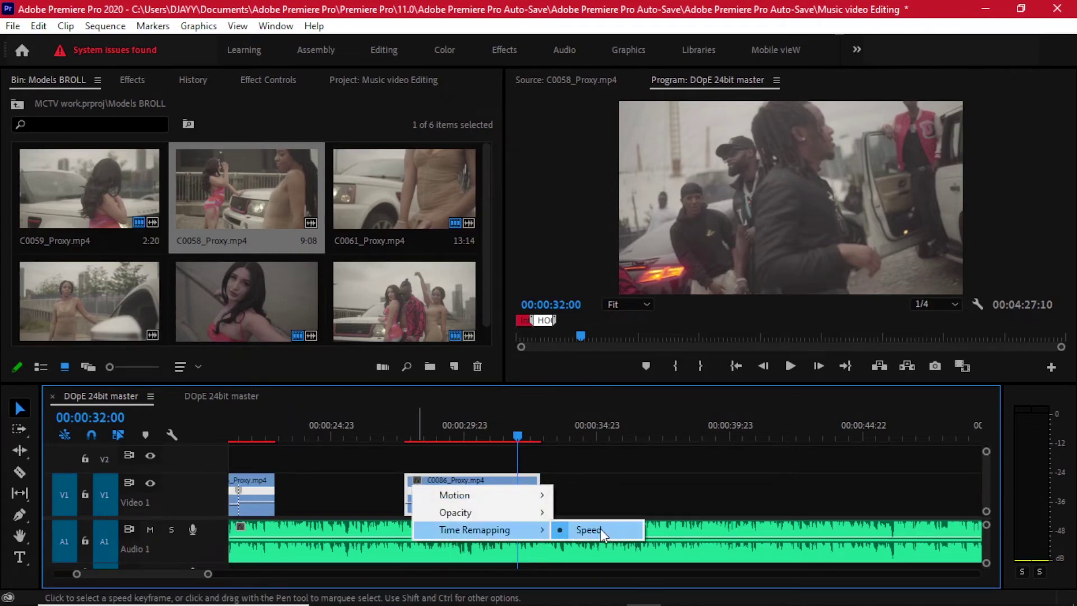
{"action": "left_click", "coordinate": [600, 529]}
Raise the playback speed of the second C0086_Proxy.mp4 clip to about 203% with its speed line.
{"action": "left_click_drag", "start_coordinate": [402, 436], "coordinate": [409, 437]}
{"action": "scroll", "coordinate": [437, 507], "scroll_direction": "up", "scroll_amount": 3, "text": "alt"}
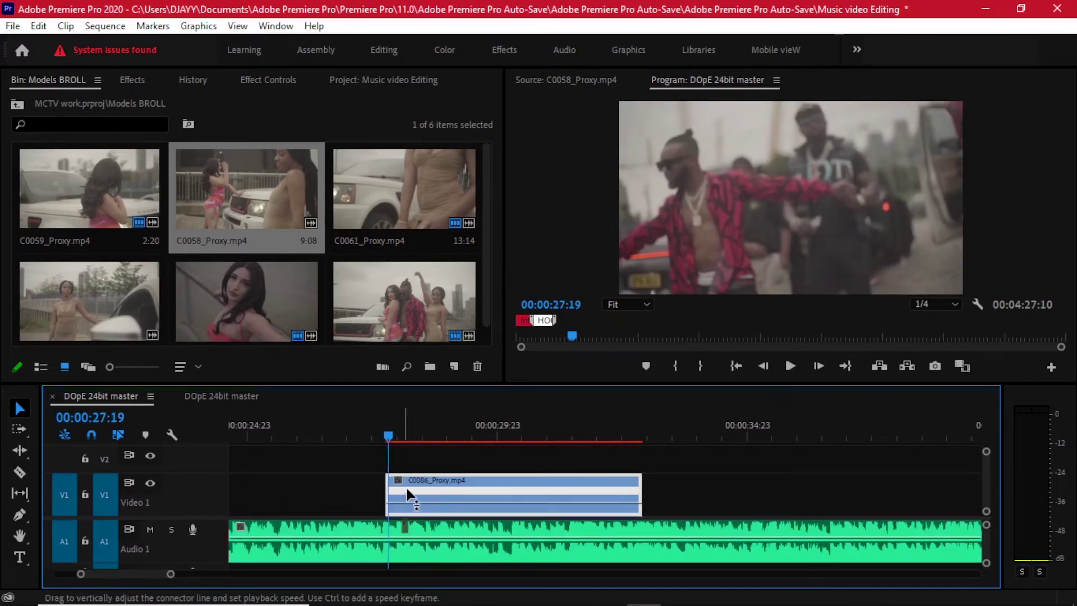
{"action": "left_click_drag", "start_coordinate": [405, 503], "coordinate": [409, 498]}
{"action": "key", "text": "ctrl+z"}
{"action": "left_click_drag", "start_coordinate": [396, 502], "coordinate": [402, 497]}
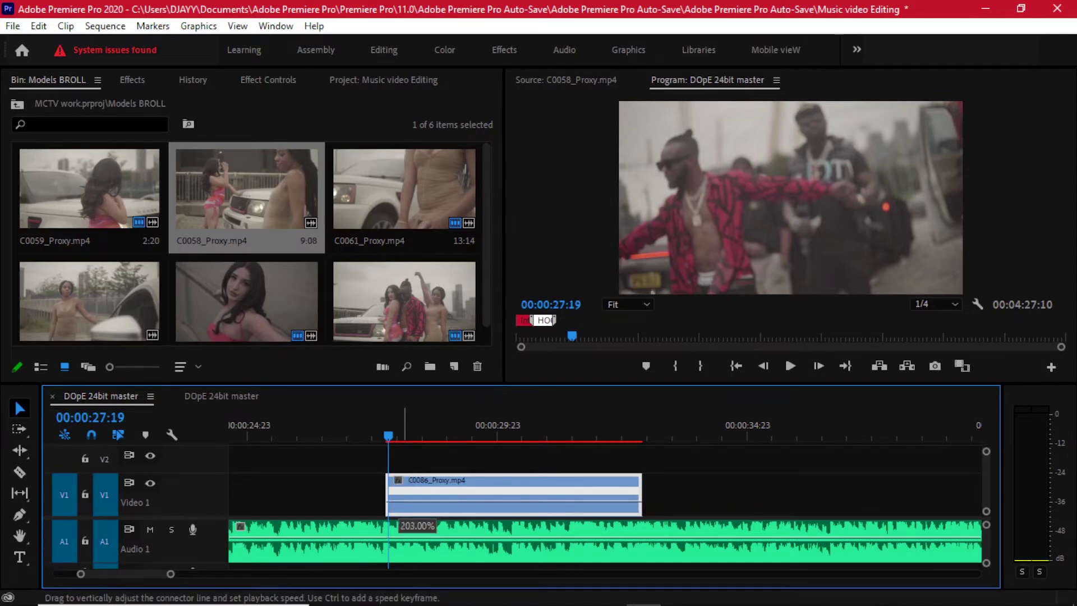
{"action": "left_click_drag", "start_coordinate": [405, 494], "coordinate": [405, 493]}
Add a speed keyframe at 00:00:28:04 in the second C0086_Proxy.mp4 clip and slow the section after it to about 70%.
{"action": "left_click", "coordinate": [408, 433]}
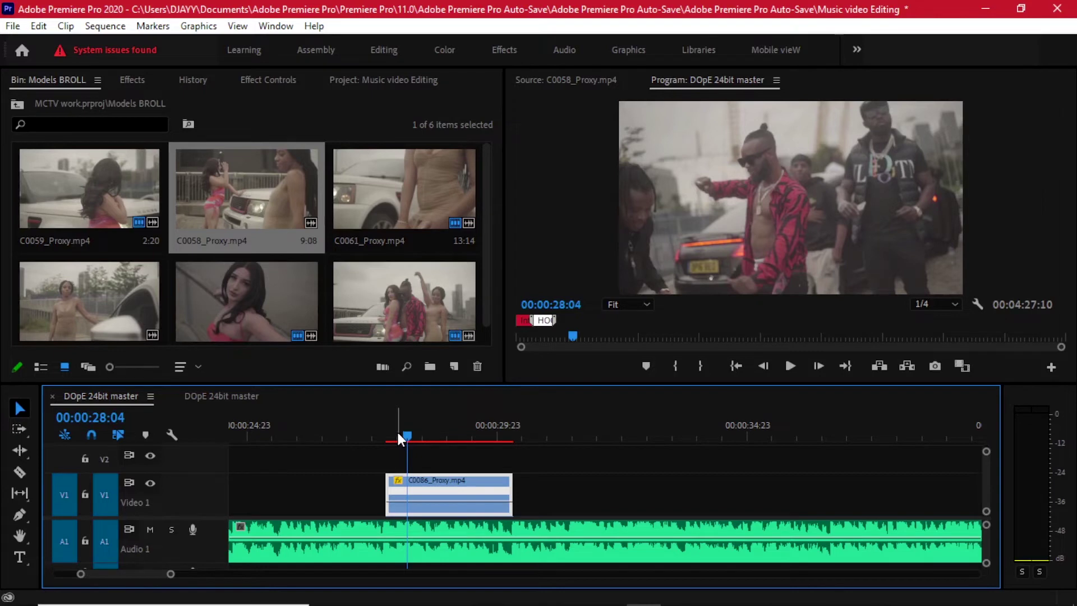
{"action": "left_click", "coordinate": [409, 501], "text": "ctrl"}
{"action": "scroll", "coordinate": [447, 495], "scroll_direction": "up", "scroll_amount": 2}
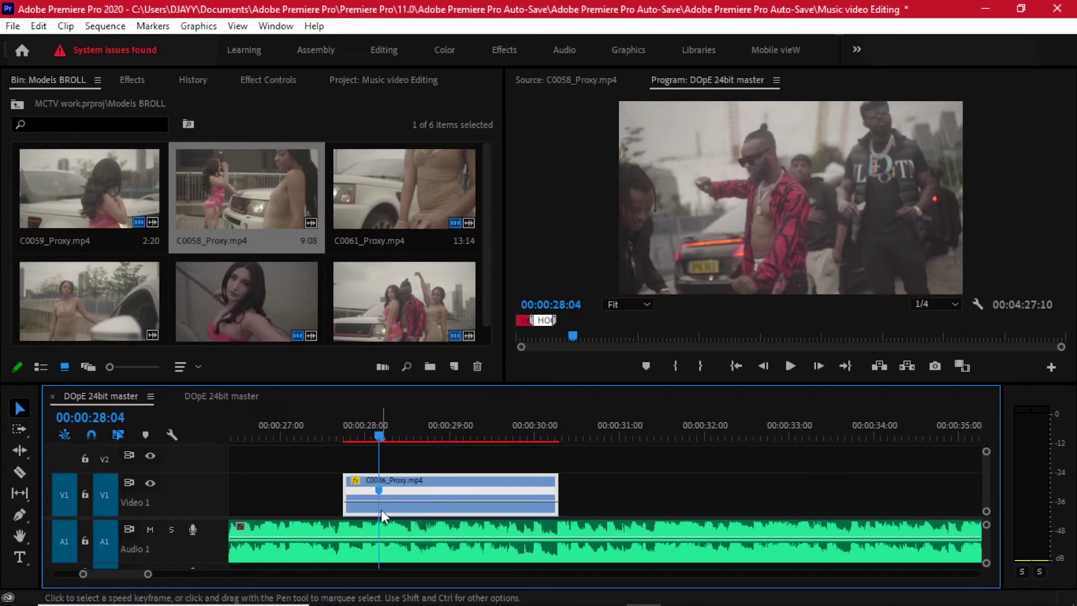
{"action": "left_click_drag", "start_coordinate": [404, 499], "coordinate": [407, 503]}
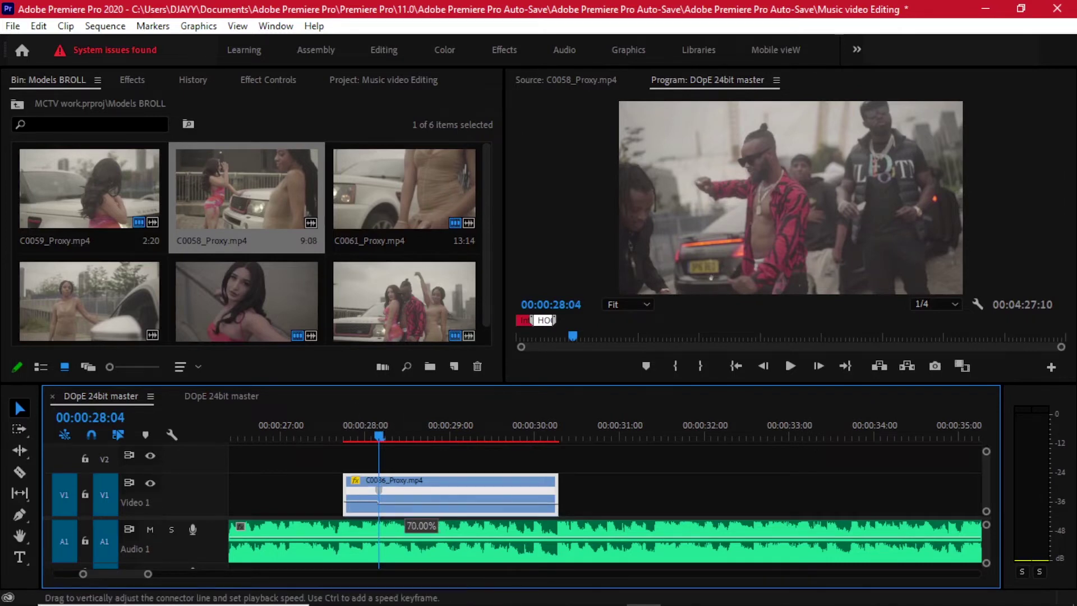
{"action": "left_click_drag", "start_coordinate": [406, 603], "coordinate": [406, 605]}
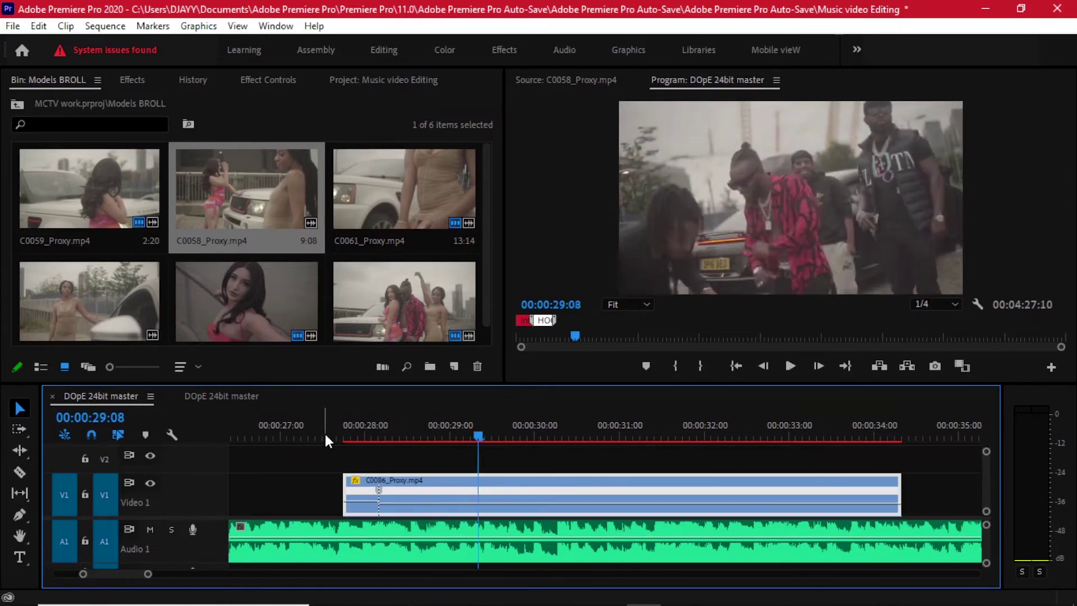
Play back the speed change in the second C0086_Proxy.mp4 clip from before its start to 00:00:29:02.
{"action": "left_click", "coordinate": [325, 432]}
{"action": "key", "text": "space"}
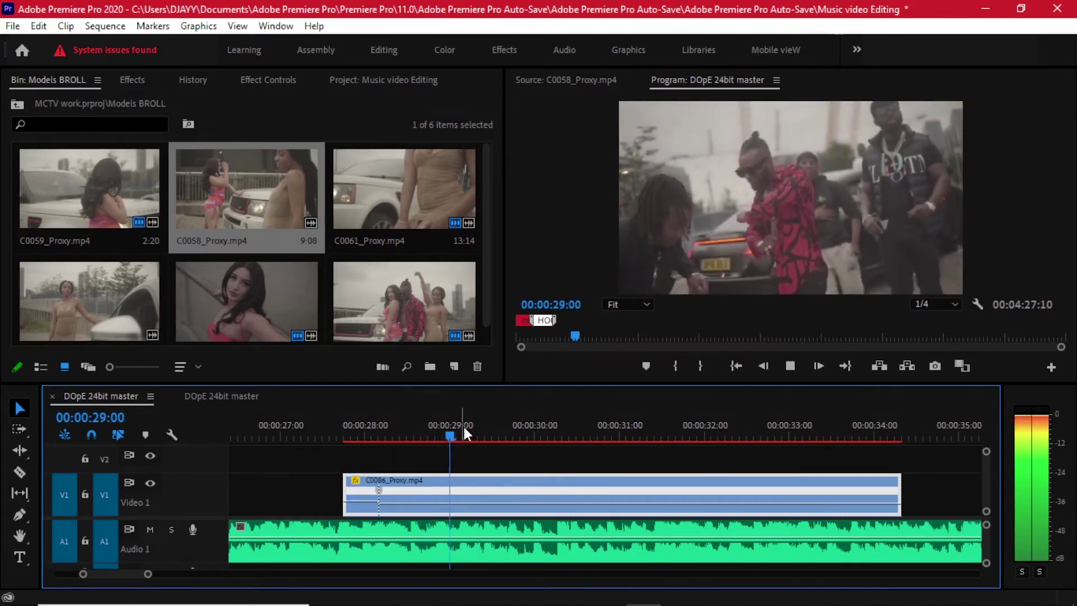
{"action": "left_click", "coordinate": [338, 430]}
{"action": "key", "text": "space"}
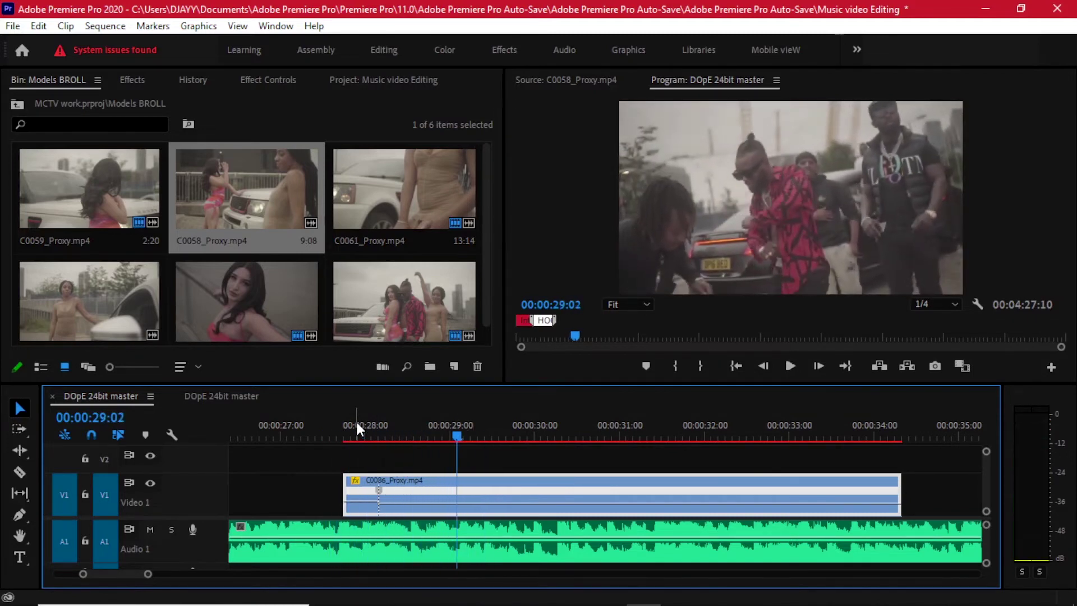
Add a speed keyframe at 00:00:29:02 in the second C0086_Proxy.mp4 clip and speed up the section after it.
{"action": "left_click", "coordinate": [459, 509], "text": "ctrl"}
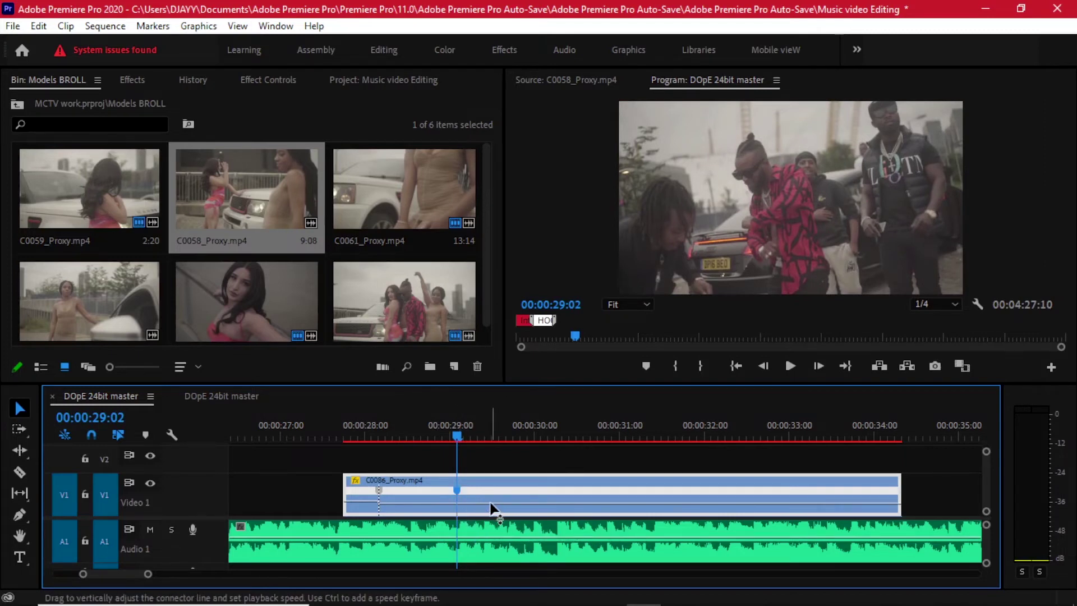
{"action": "left_click_drag", "start_coordinate": [493, 510], "coordinate": [483, 503]}
{"action": "mouse_move", "coordinate": [474, 431]}
{"action": "left_mouse_down"}
{"action": "mouse_move", "coordinate": [444, 430]}
{"action": "mouse_move", "coordinate": [457, 436]}
{"action": "left_mouse_up"}
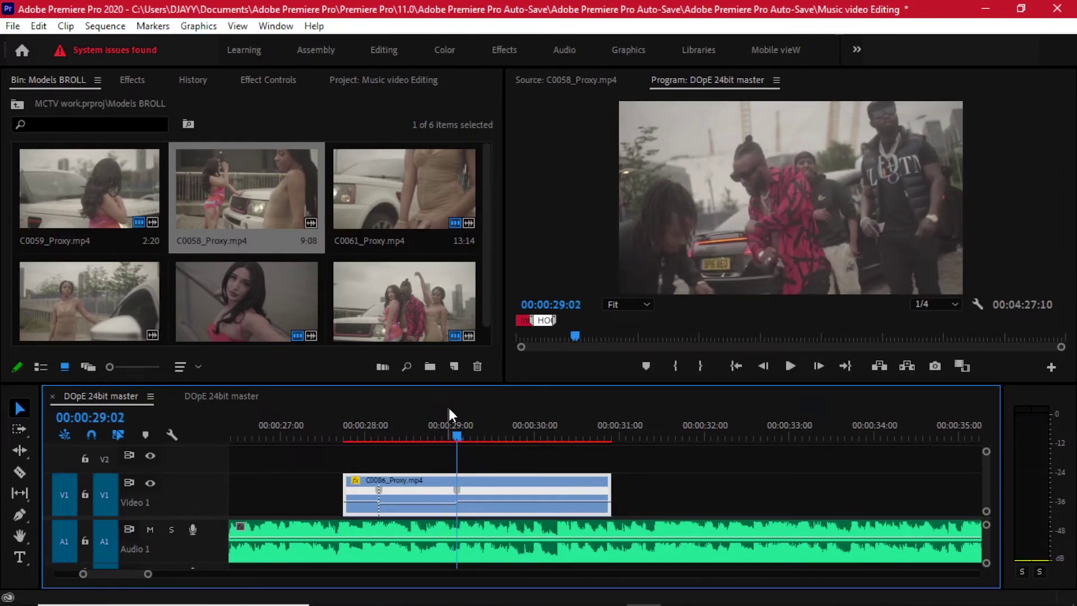
Add a speed keyframe at 00:00:29:07 in the second C0086_Proxy.mp4 clip and slow down the section after it.
{"action": "key", "text": "shift+Right"}
{"action": "left_click_drag", "start_coordinate": [477, 503], "coordinate": [474, 512]}
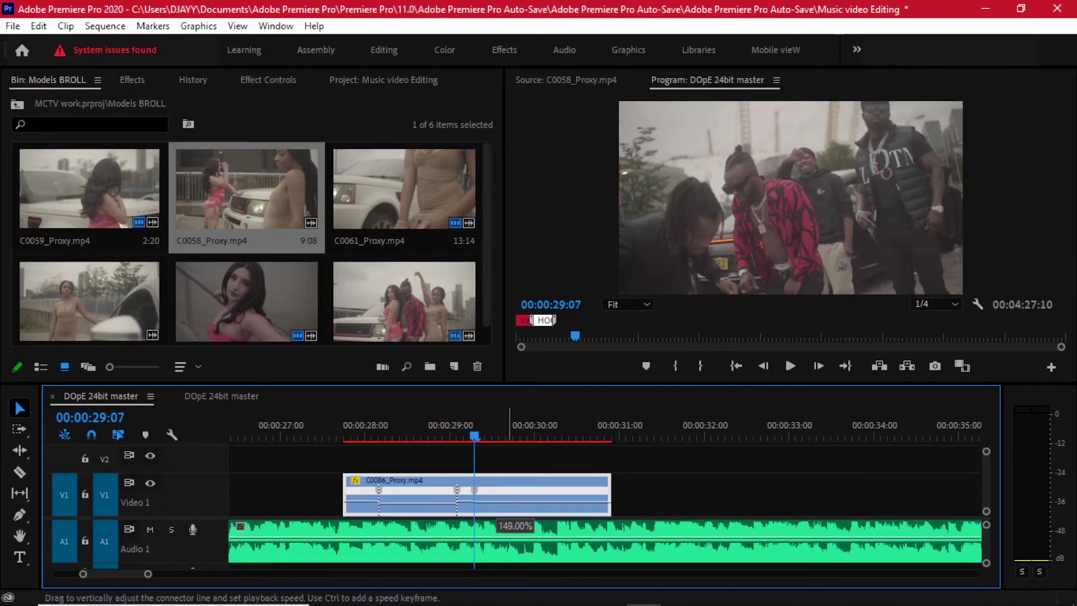
{"action": "left_click_drag", "start_coordinate": [481, 503], "coordinate": [480, 505]}
Play back the speed-ramped second C0086_Proxy.mp4 clip from before its start to 00:00:32:01.
{"action": "scroll", "coordinate": [478, 504], "scroll_direction": "down", "scroll_amount": 2}
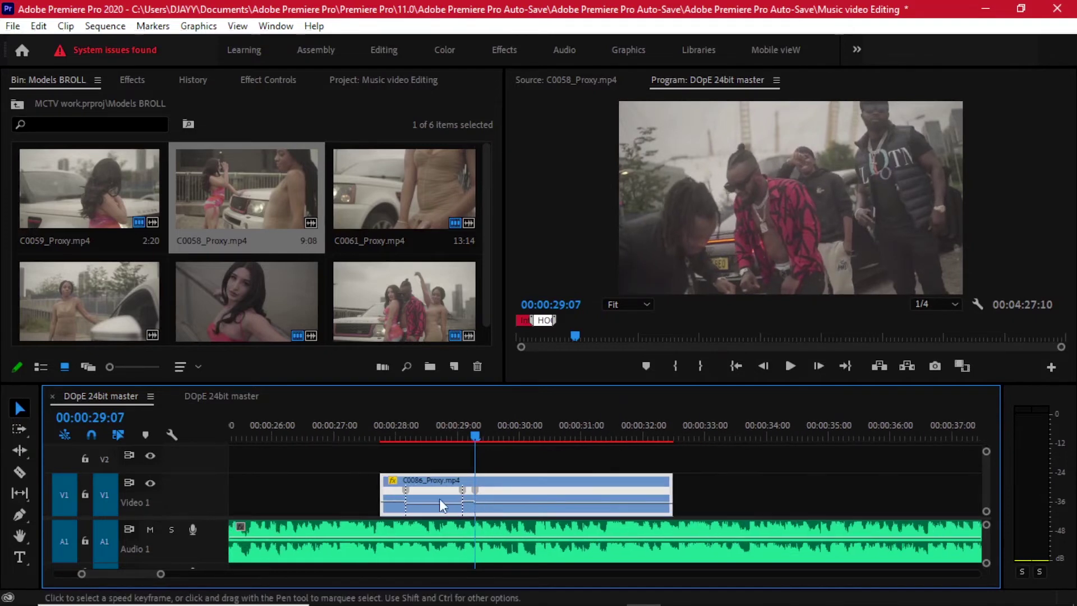
{"action": "left_click", "coordinate": [370, 428]}
{"action": "key", "text": "space"}
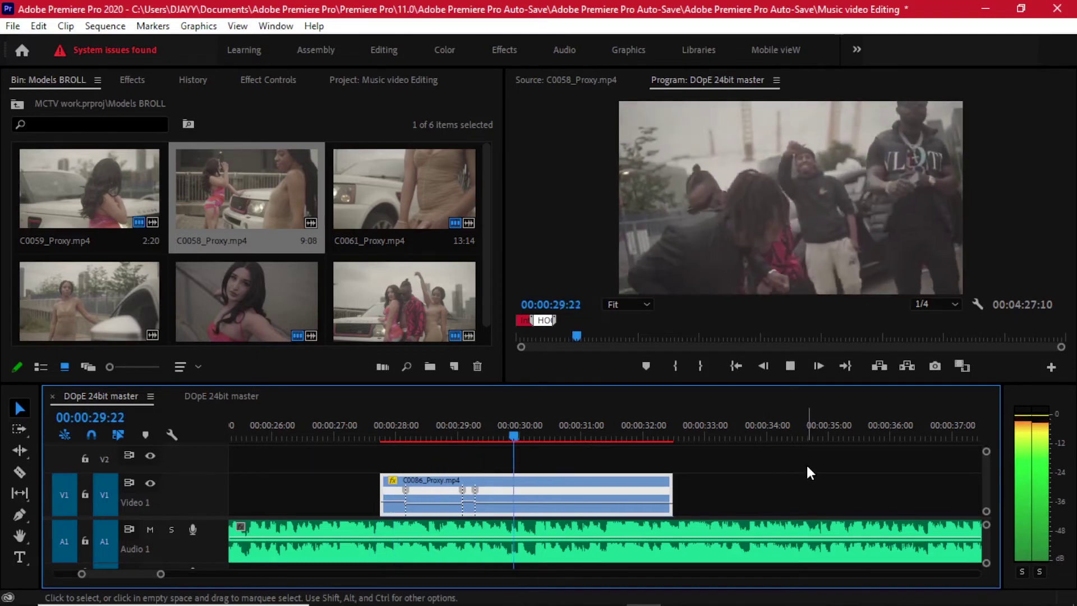
{"action": "key", "text": "space"}
{"action": "key", "text": "minus"}
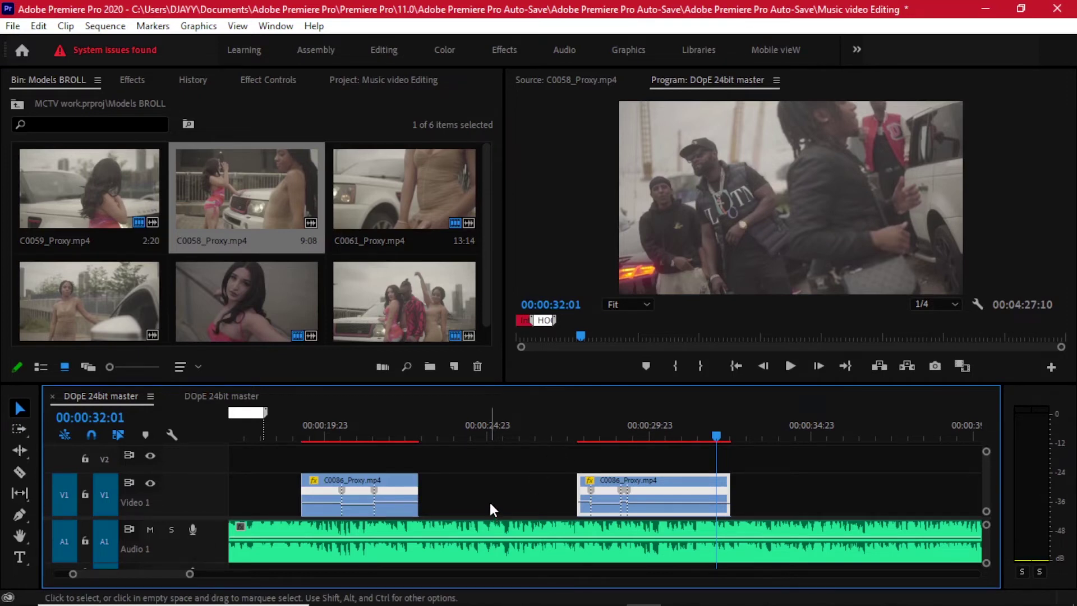
Switch to the fully edited DOpE 24bit master sequence and play it back from 00:00:16:03 to 00:00:52:19.
{"action": "left_click", "coordinate": [235, 396]}
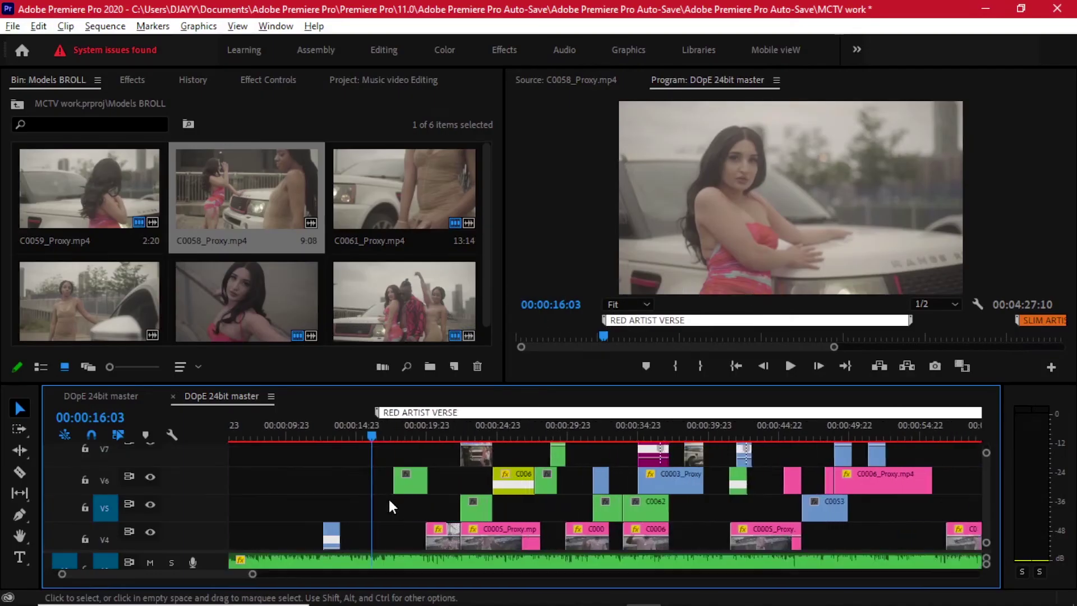
{"action": "scroll", "coordinate": [388, 497], "scroll_direction": "up", "scroll_amount": 3}
{"action": "scroll", "coordinate": [486, 494], "scroll_direction": "down", "scroll_amount": 4}
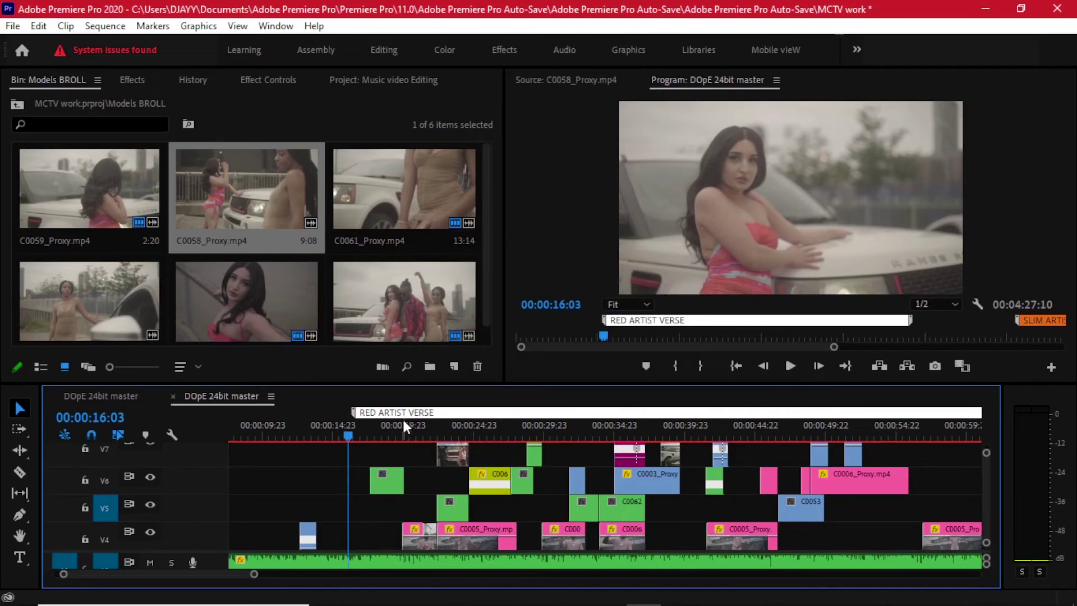
{"action": "key", "text": "XF86AudioRaiseVolume"}
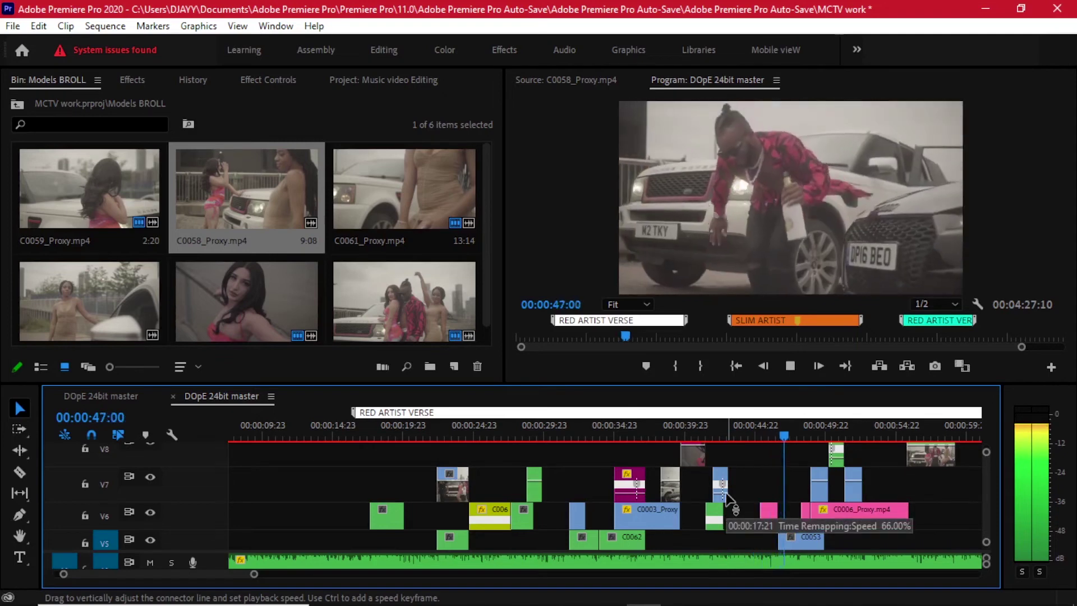
{"action": "key", "text": "space"}
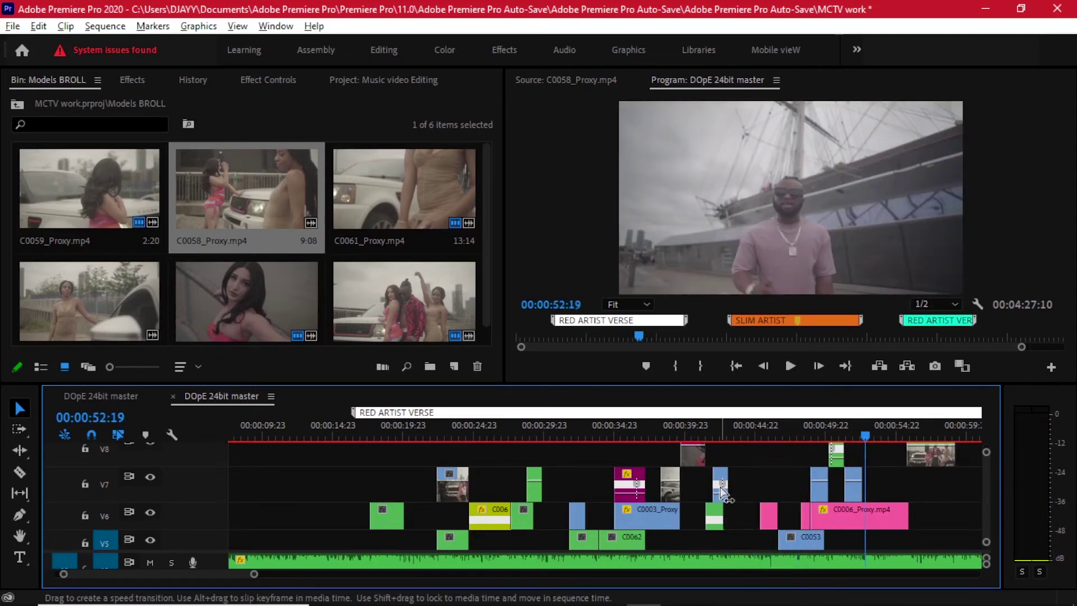
Examine the colour-labelled clips stacked across the video tracks of the edited DOpE 24bit master sequence.
{"action": "key", "text": "backslash"}
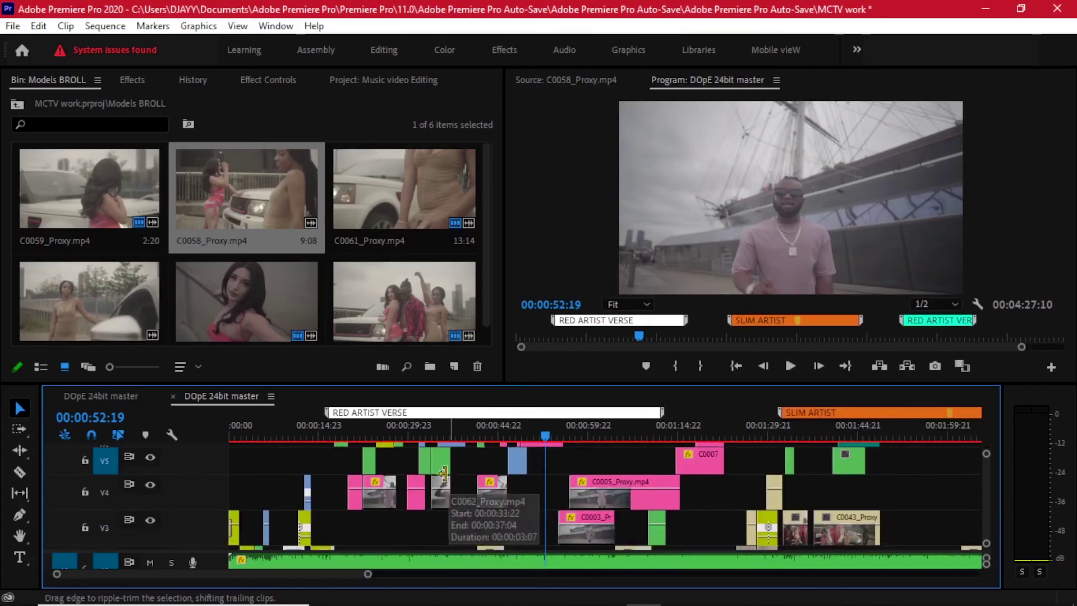
{"action": "scroll", "coordinate": [437, 488], "scroll_direction": "down", "scroll_amount": 2}
{"action": "key", "text": "minus"}
{"action": "scroll", "coordinate": [412, 510], "scroll_direction": "up", "scroll_amount": 3}
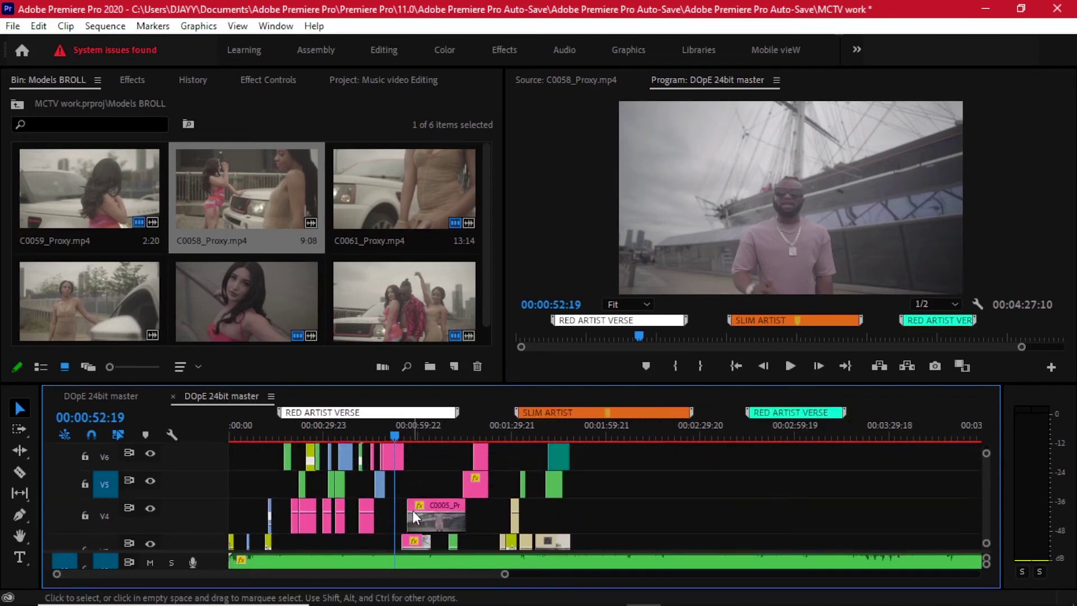
{"action": "scroll", "coordinate": [417, 503], "scroll_direction": "up", "scroll_amount": 3}
{"action": "scroll", "coordinate": [418, 503], "scroll_direction": "up", "scroll_amount": 2}
{"action": "scroll", "coordinate": [300, 483], "scroll_direction": "up", "scroll_amount": 3}
{"action": "scroll", "coordinate": [281, 471], "scroll_direction": "left", "scroll_amount": 2}
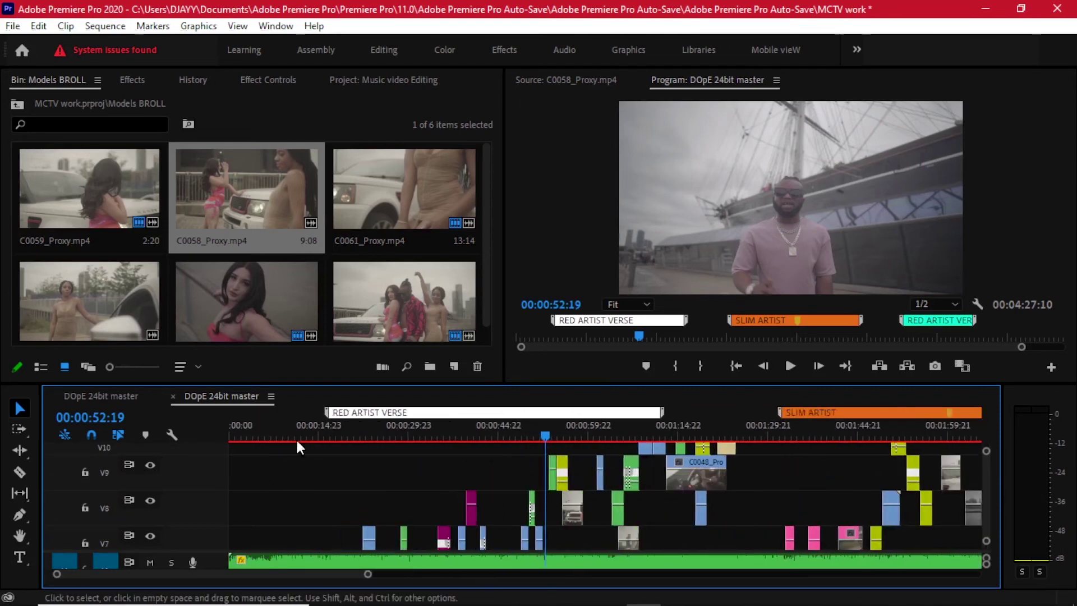
{"action": "scroll", "coordinate": [298, 459], "scroll_direction": "up", "scroll_amount": 3}
{"action": "scroll", "coordinate": [343, 463], "scroll_direction": "left", "scroll_amount": 2}
{"action": "scroll", "coordinate": [359, 463], "scroll_direction": "down", "scroll_amount": 3}
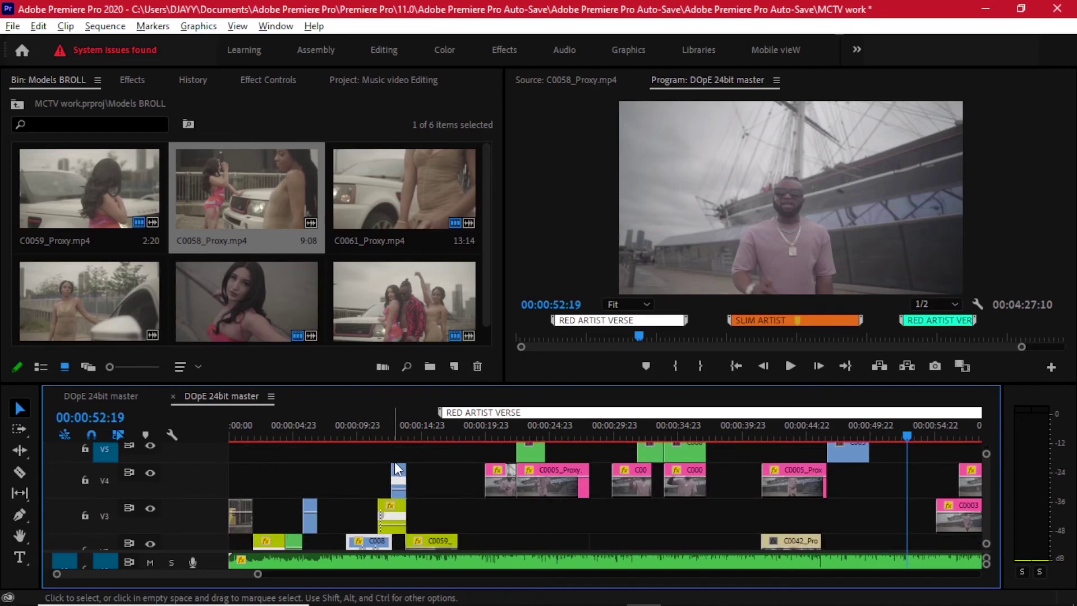
{"action": "scroll", "coordinate": [395, 462], "scroll_direction": "down", "scroll_amount": 2}
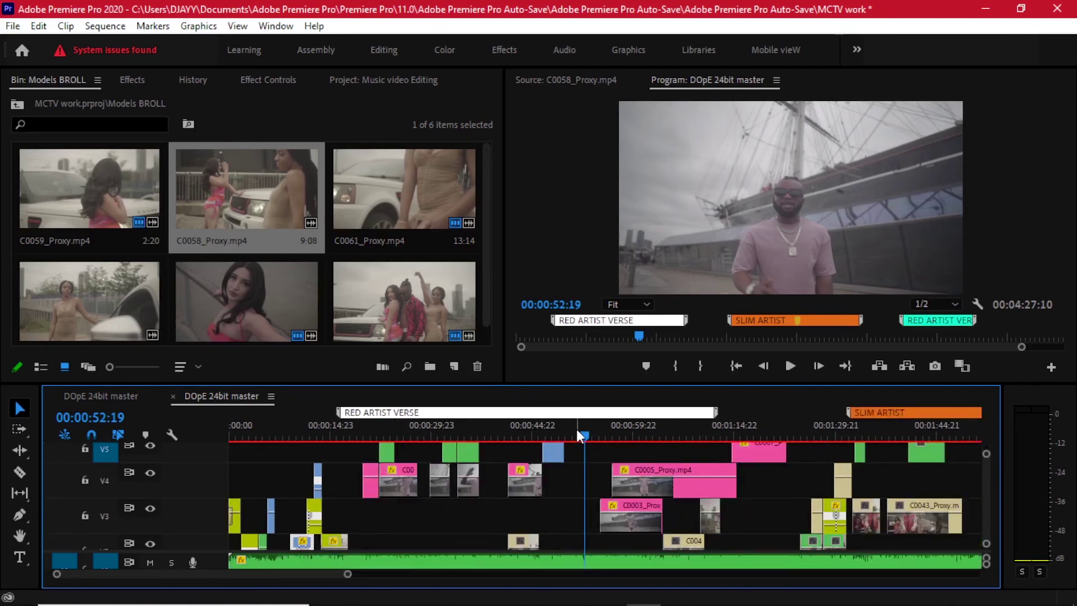
Select and copy all clips in the edited DOpE 24bit master sequence, viewing them in the maximised timeline.
{"action": "key", "text": "ctrl+a"}
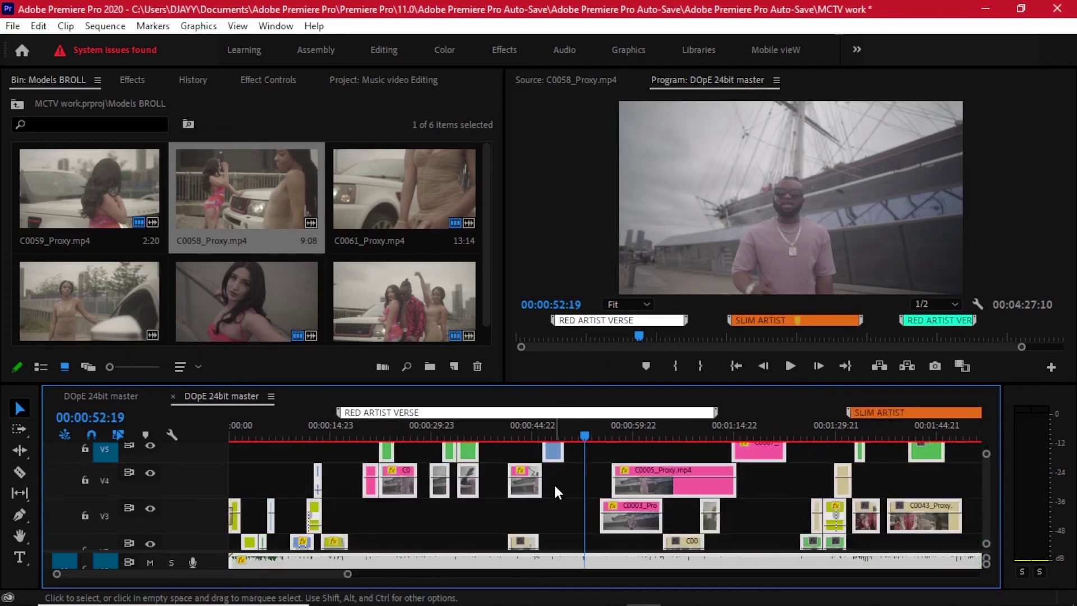
{"action": "key", "text": "grave"}
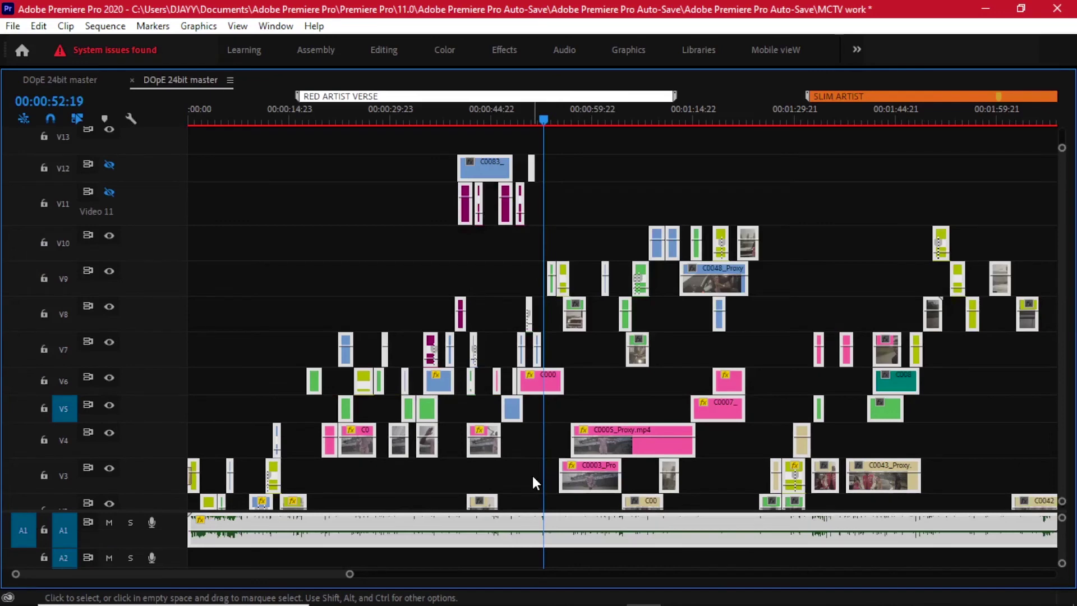
{"action": "key", "text": "grave"}
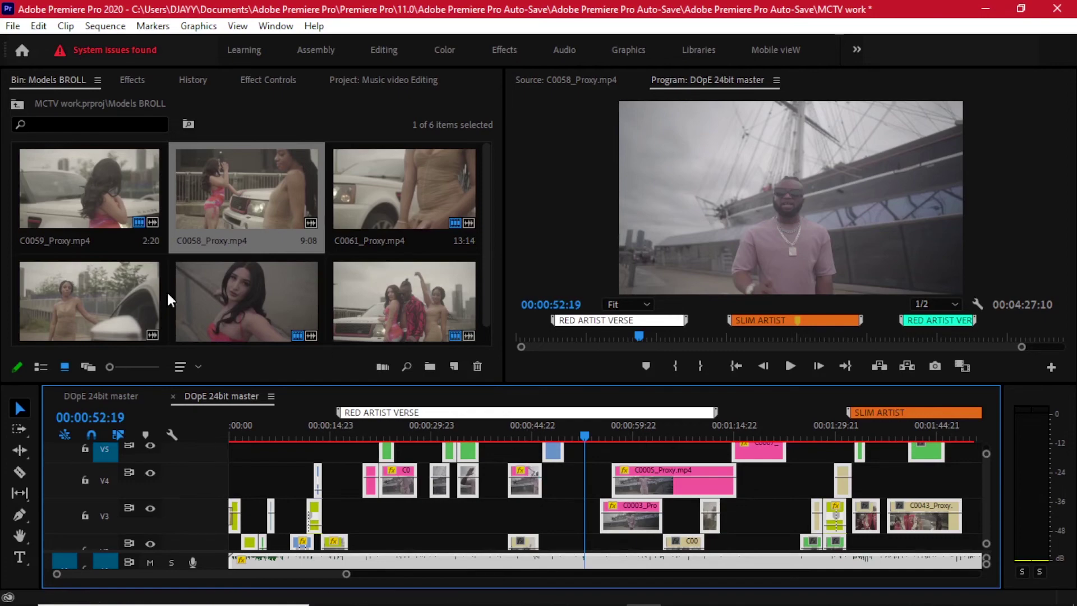
Create a new sequence named "rough cut" with the DSLR 1080p30 preset.
{"action": "left_click", "coordinate": [12, 29]}
{"action": "mouse_move", "coordinate": [46, 32]}
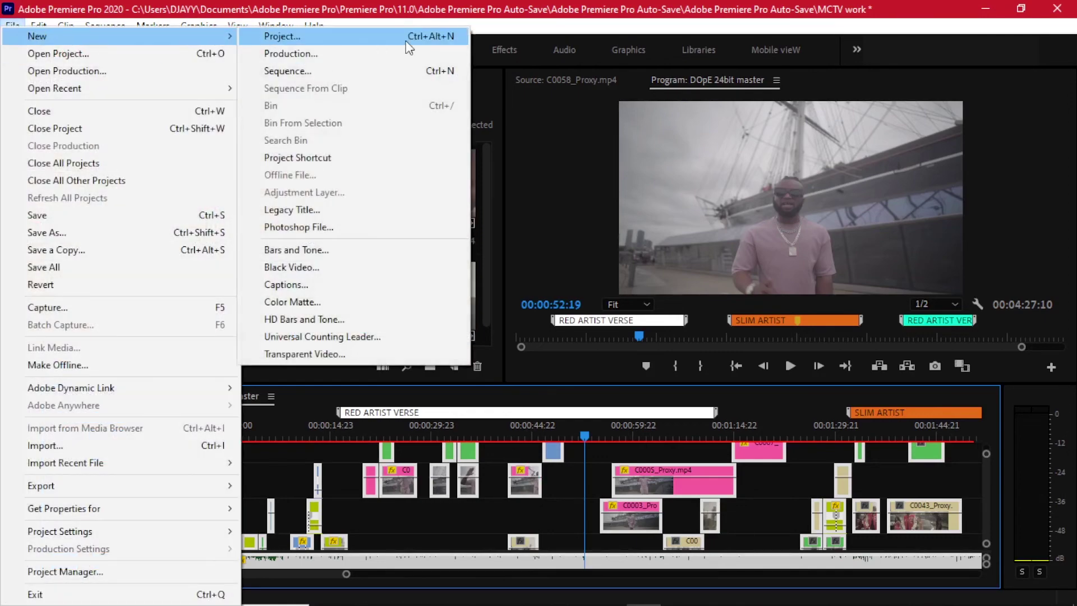
{"action": "left_click", "coordinate": [366, 70]}
{"action": "type", "text": "rough"}
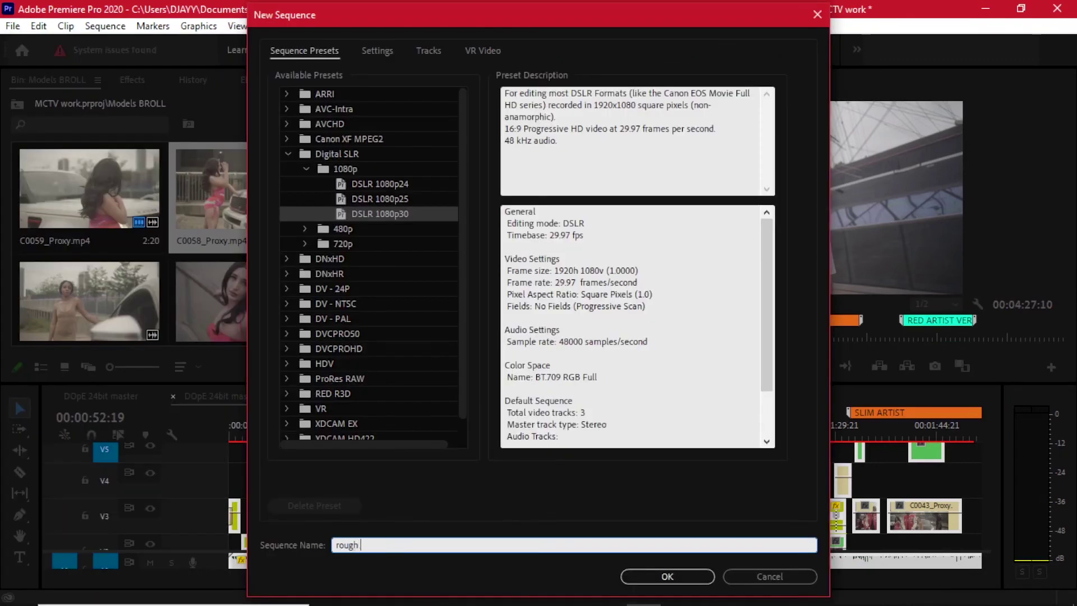
{"action": "type", "text": " cut"}
{"action": "key", "text": "Return"}
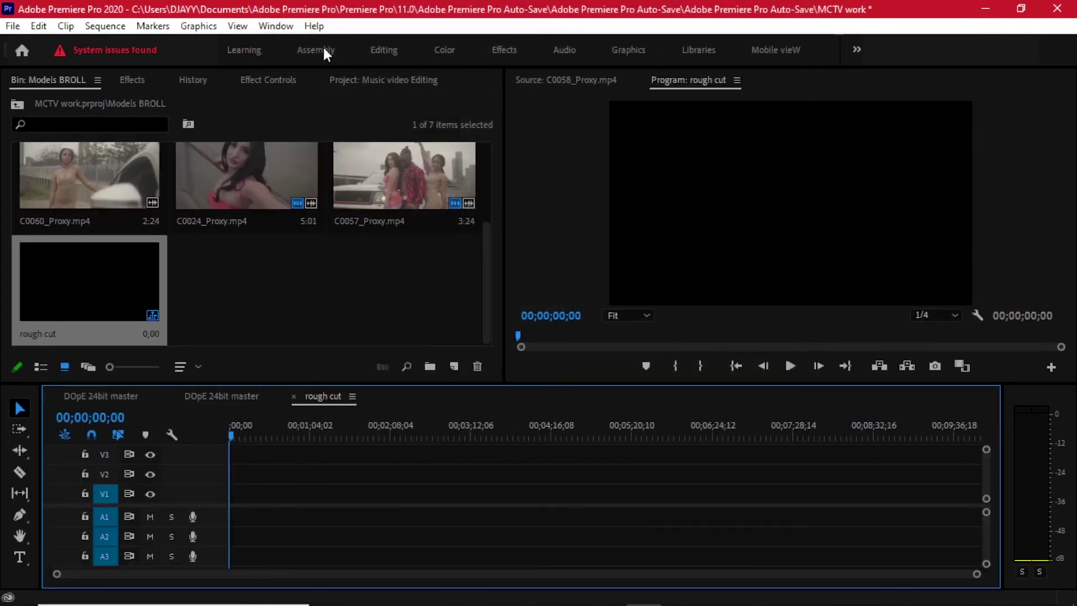
Paste the copied clips at the start of the rough cut sequence and enlarge the video track area.
{"action": "left_click_drag", "start_coordinate": [231, 425], "coordinate": [211, 425]}
{"action": "key", "text": "ctrl+v"}
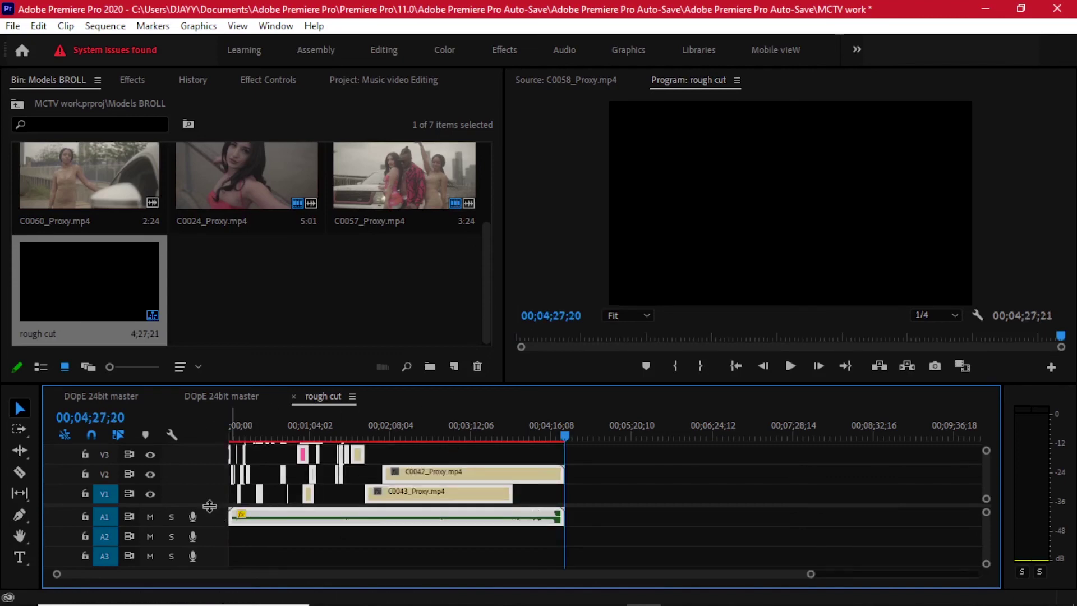
{"action": "left_click_drag", "start_coordinate": [210, 505], "coordinate": [210, 555]}
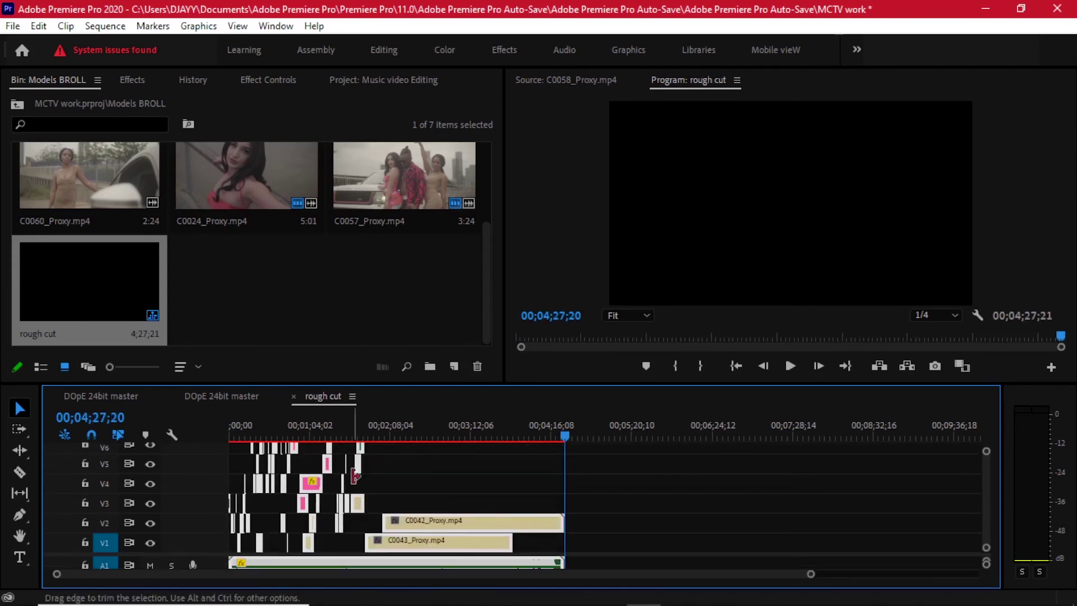
Compare the clip layout of the edited DOpE 24bit master sequence with that of the rough cut sequence.
{"action": "left_click", "coordinate": [240, 395]}
{"action": "left_click", "coordinate": [474, 519]}
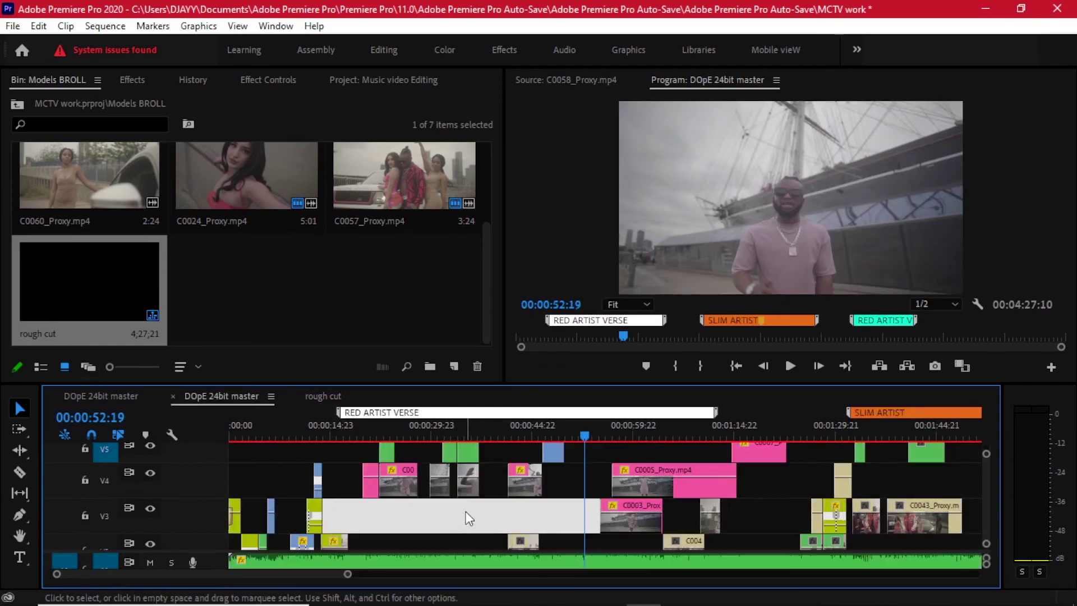
{"action": "scroll", "coordinate": [467, 507], "scroll_direction": "up", "scroll_amount": 5}
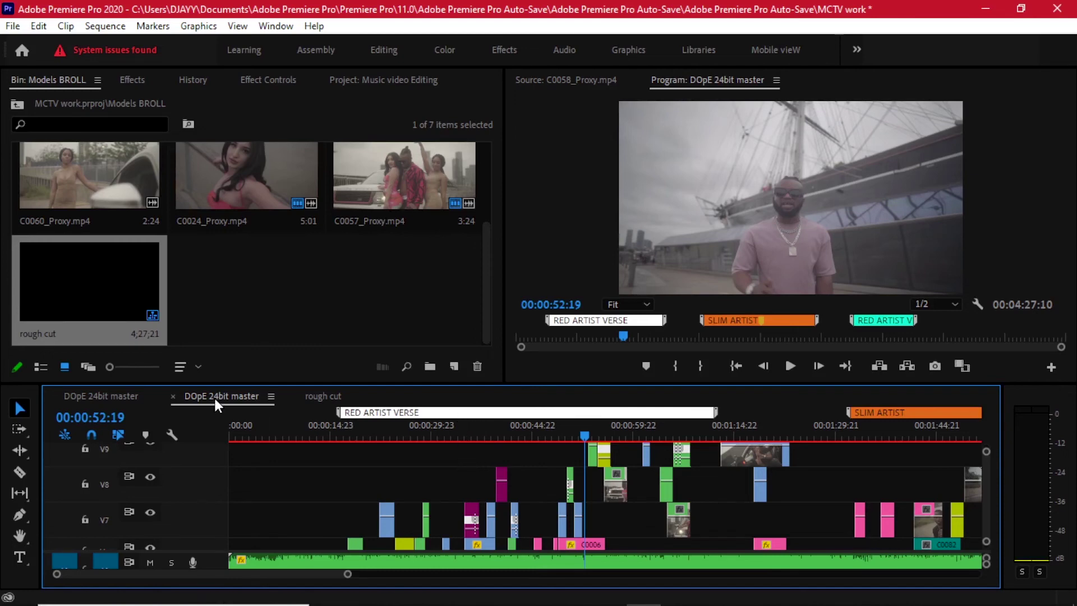
{"action": "left_click", "coordinate": [335, 396]}
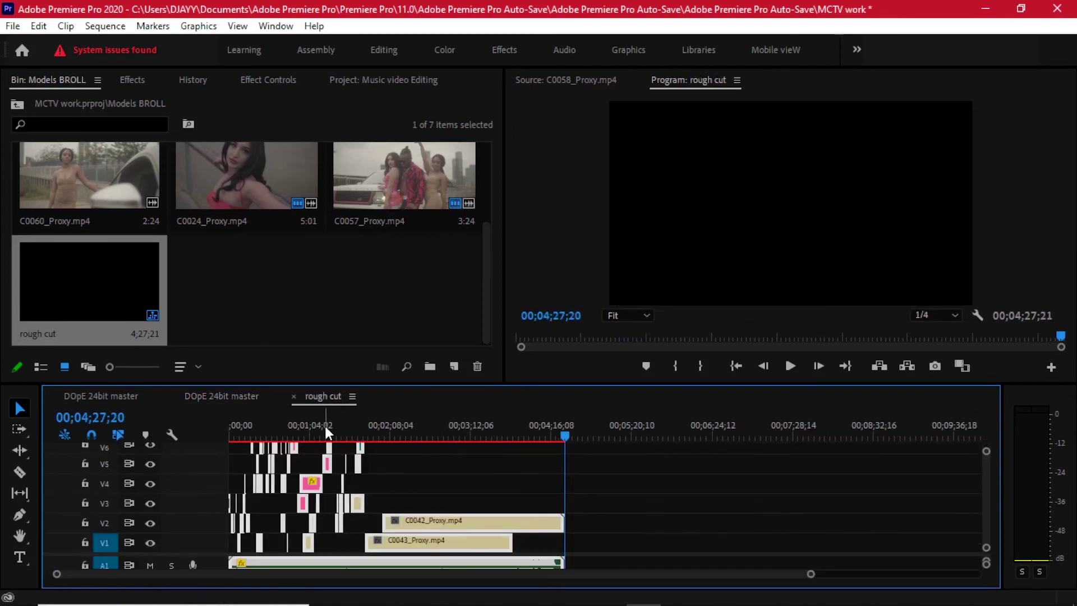
{"action": "scroll", "coordinate": [290, 469], "scroll_direction": "up", "scroll_amount": 6}
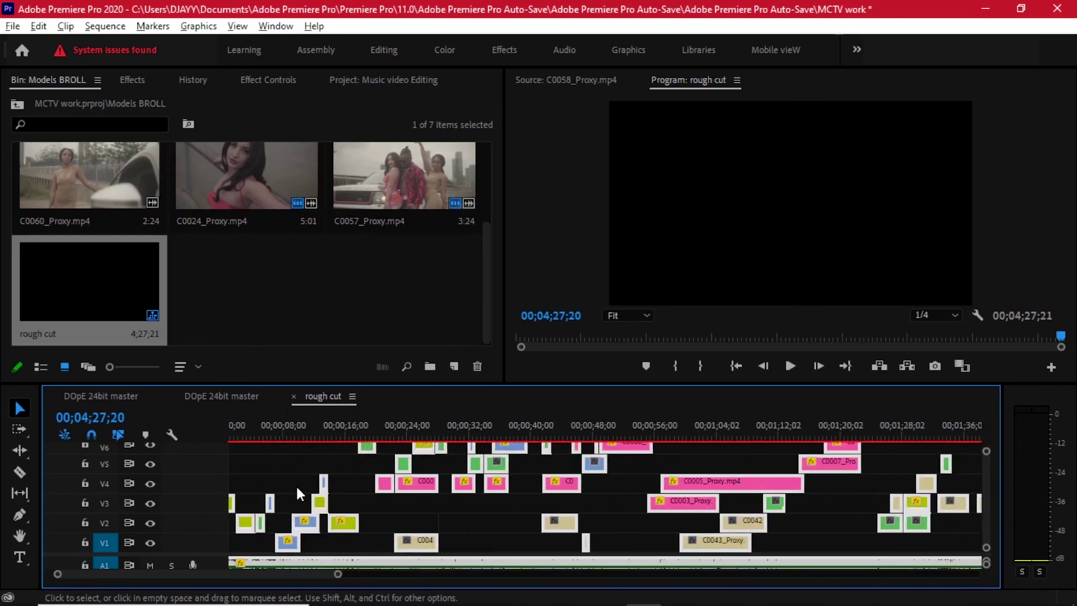
{"action": "scroll", "coordinate": [297, 487], "scroll_direction": "up", "scroll_amount": 1}
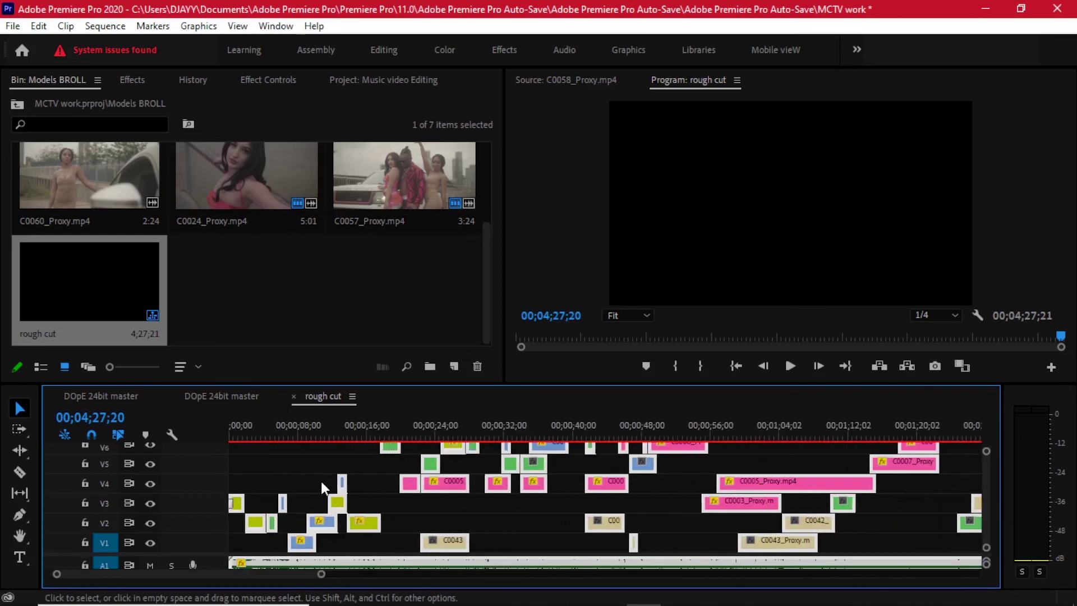
{"action": "left_click", "coordinate": [225, 396]}
{"action": "scroll", "coordinate": [297, 470], "scroll_direction": "down", "scroll_amount": 4}
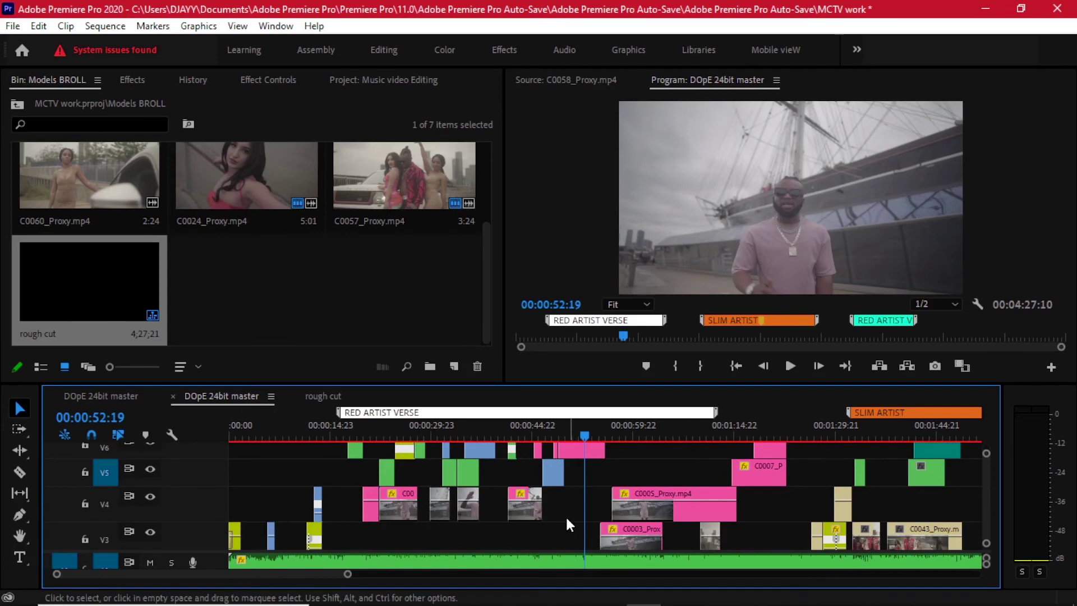
Save the MCTV work project with the rough cut sequence open, and select that sequence in the Models BROLL bin.
{"action": "left_click", "coordinate": [323, 396]}
{"action": "key", "text": "ctrl+s"}
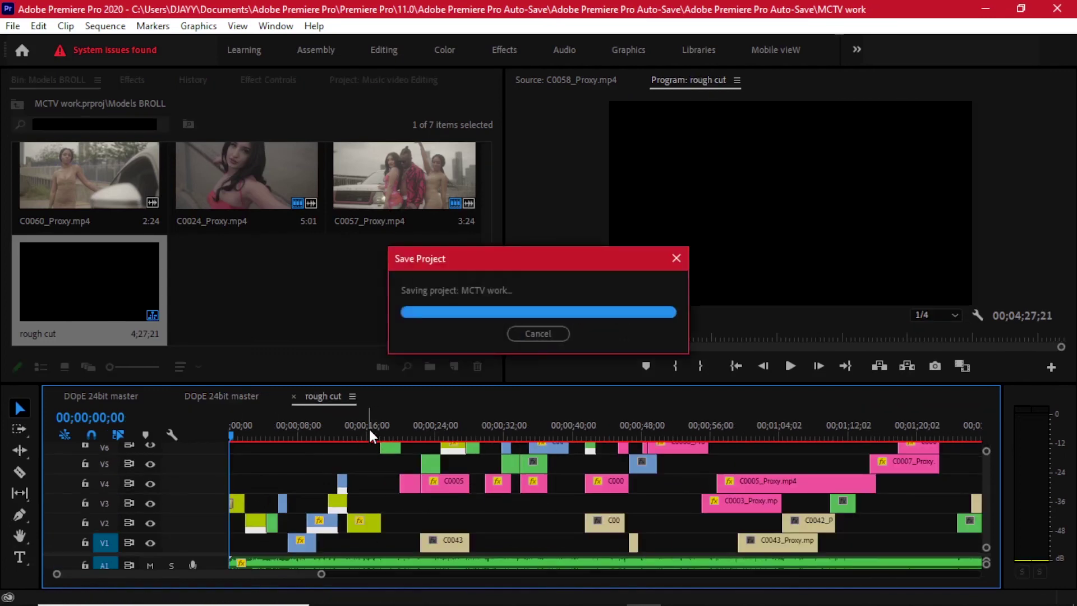
{"action": "left_click", "coordinate": [331, 280]}
{"action": "left_click", "coordinate": [121, 279]}
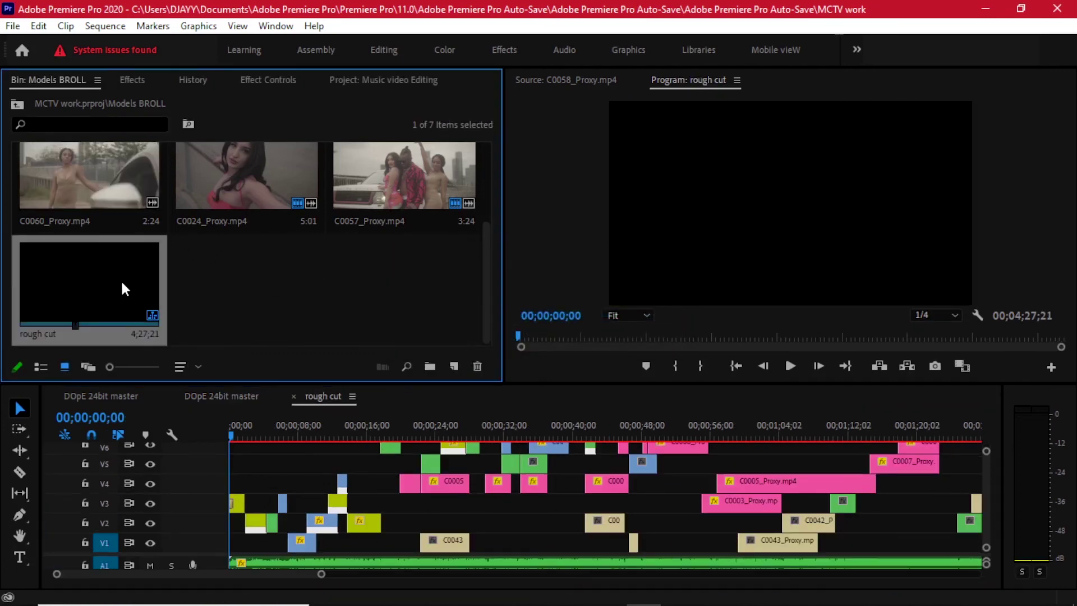